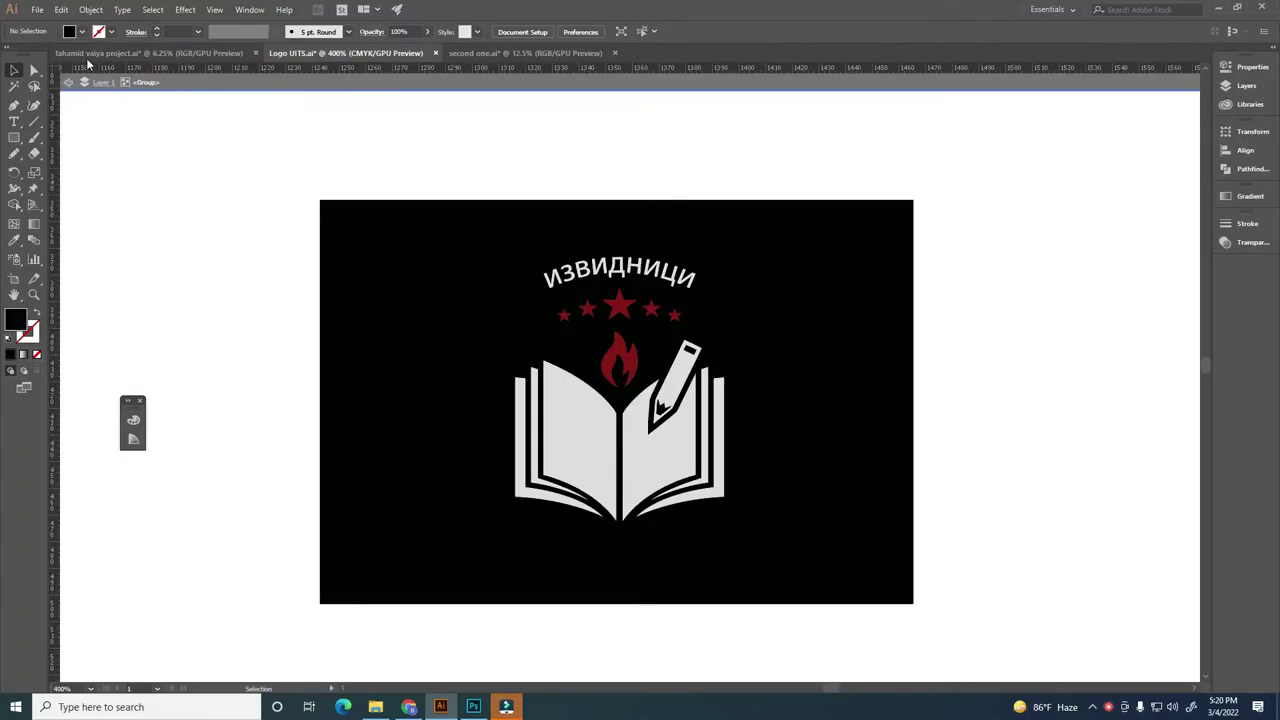
# Step: Create a new 1200 × 1200 px document named 'Sigaret box design'
pyautogui.hotkey('ctrl', 'n')
pyautogui.write('Sigaret box design')
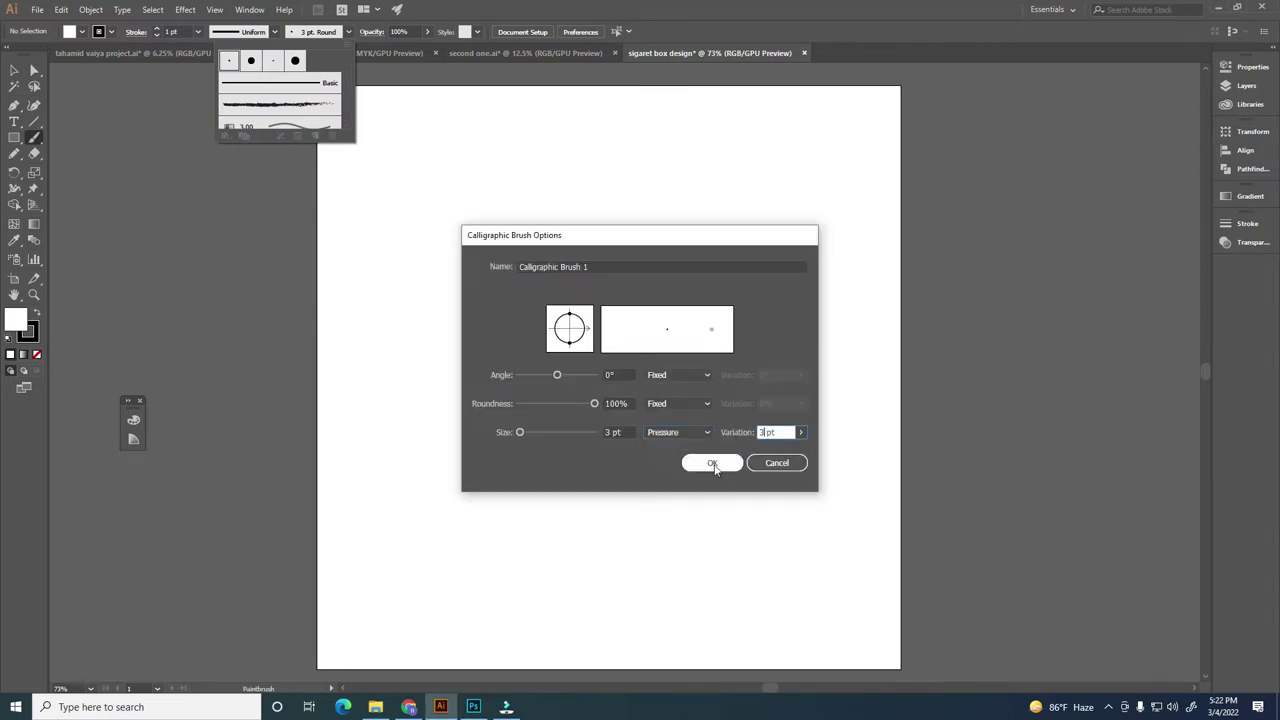
# Step: Sketch a rough cigarette box with a front face and an open lid top
pyautogui.moveTo(569, 313)
pyautogui.mouseDown()
pyautogui.moveTo(574, 400)
pyautogui.moveTo(660, 297)
pyautogui.moveTo(573, 284)
pyautogui.moveTo(672, 256)
pyautogui.moveTo(650, 284)
pyautogui.moveTo(632, 242)
pyautogui.mouseUp()
# Step: Draw cigarette tips and extra strokes inside the box's open lid
pyautogui.moveTo(690, 335); pyautogui.dragTo(666, 331)
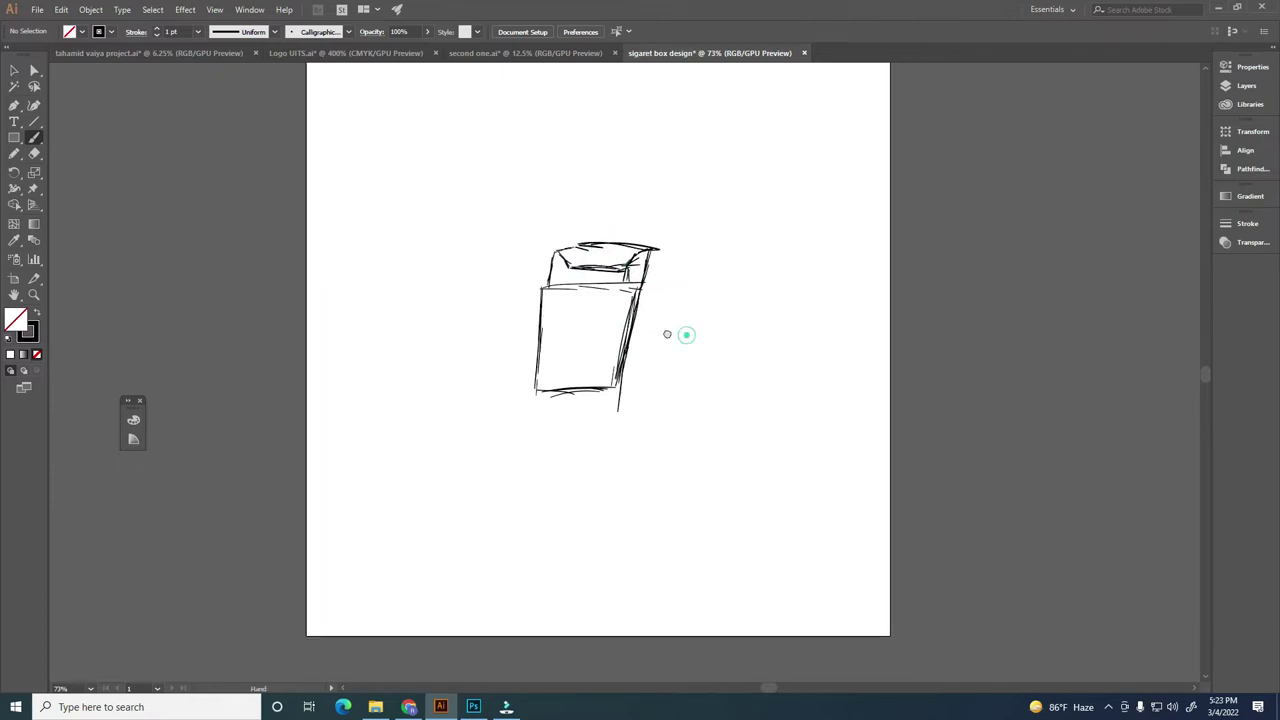
pyautogui.moveTo(580, 248)
pyautogui.mouseDown()
pyautogui.moveTo(630, 262)
pyautogui.moveTo(610, 262)
pyautogui.mouseUp()
pyautogui.moveTo(630, 332)
pyautogui.mouseDown()
pyautogui.moveTo(631, 313)
pyautogui.moveTo(612, 327)
pyautogui.mouseUp()
pyautogui.rightClick(578, 243)
pyautogui.moveTo(563, 252)
pyautogui.mouseDown()
pyautogui.moveTo(636, 240)
pyautogui.moveTo(586, 228)
pyautogui.moveTo(668, 244)
pyautogui.mouseUp()
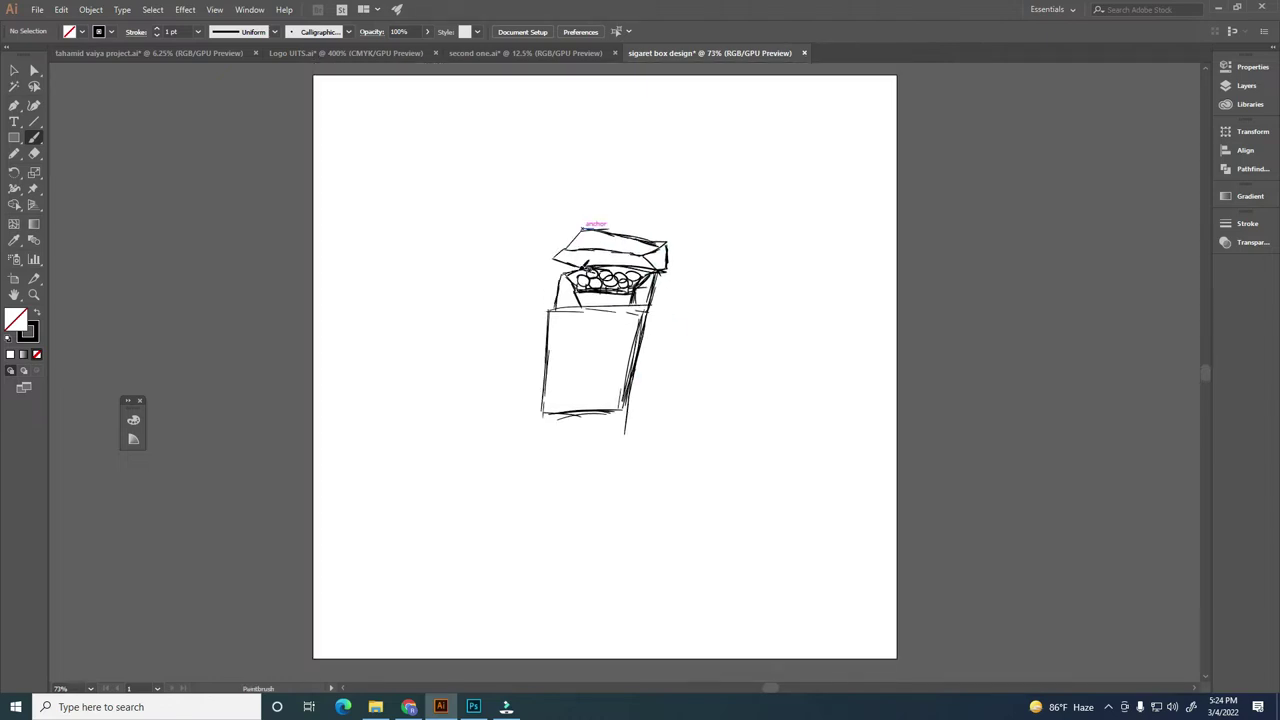
# Step: Strengthen the box's bottom, right and top edges with heavier strokes
pyautogui.moveTo(643, 335); pyautogui.dragTo(615, 320)
pyautogui.moveTo(670, 357); pyautogui.dragTo(669, 345)
pyautogui.moveTo(520, 388); pyautogui.dragTo(575, 390)
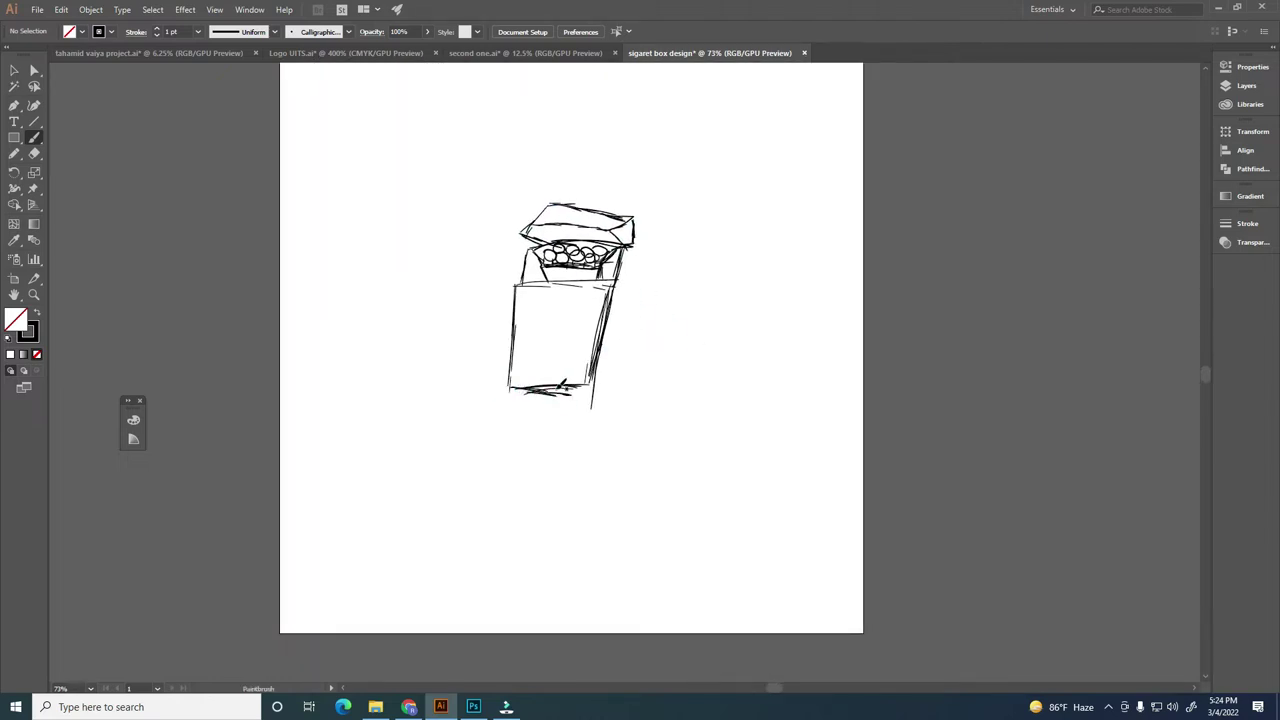
pyautogui.moveTo(614, 285); pyautogui.dragTo(602, 390)
pyautogui.moveTo(612, 322); pyautogui.dragTo(585, 373)
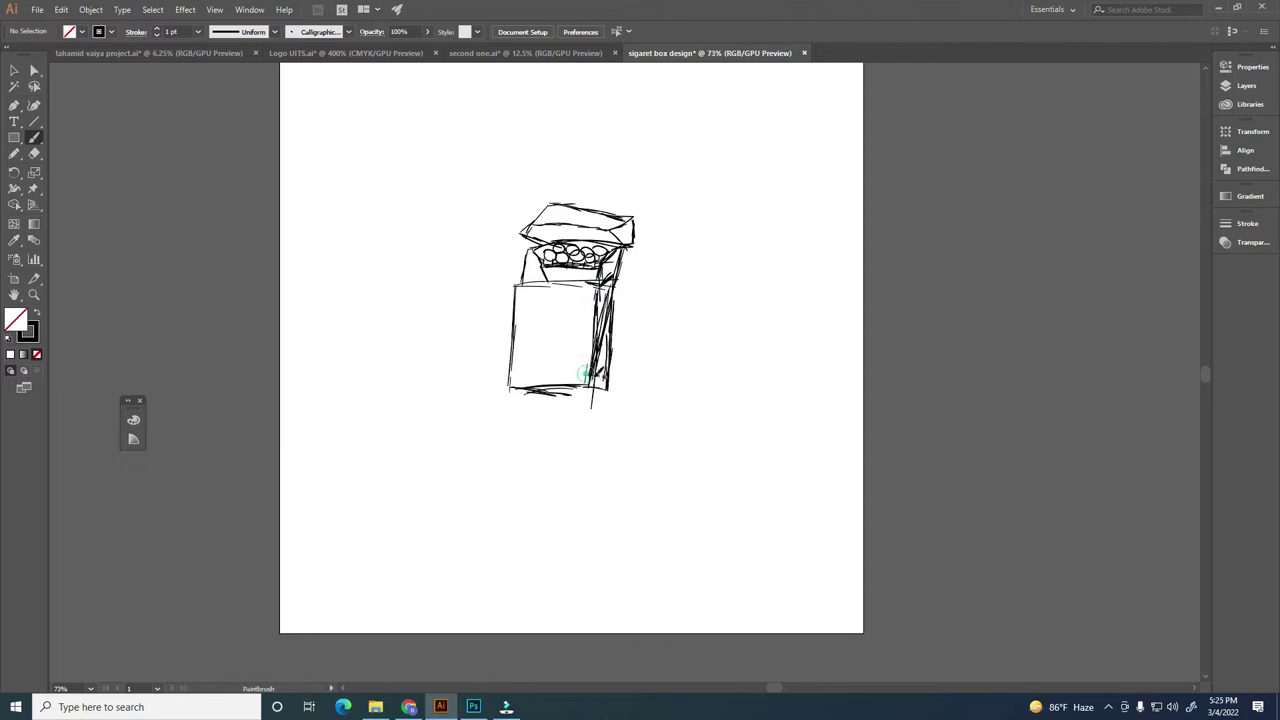
pyautogui.moveTo(622, 282)
pyautogui.mouseDown()
pyautogui.moveTo(602, 388)
pyautogui.moveTo(512, 286)
pyautogui.mouseUp()
pyautogui.moveTo(522, 284); pyautogui.dragTo(532, 256)
# Step: Sketch puffy cloud-like hands on both sides of the box
pyautogui.moveTo(612, 313)
pyautogui.mouseDown()
pyautogui.moveTo(660, 330)
pyautogui.moveTo(620, 378)
pyautogui.mouseUp()
pyautogui.hotkey('ctrl', 'z')
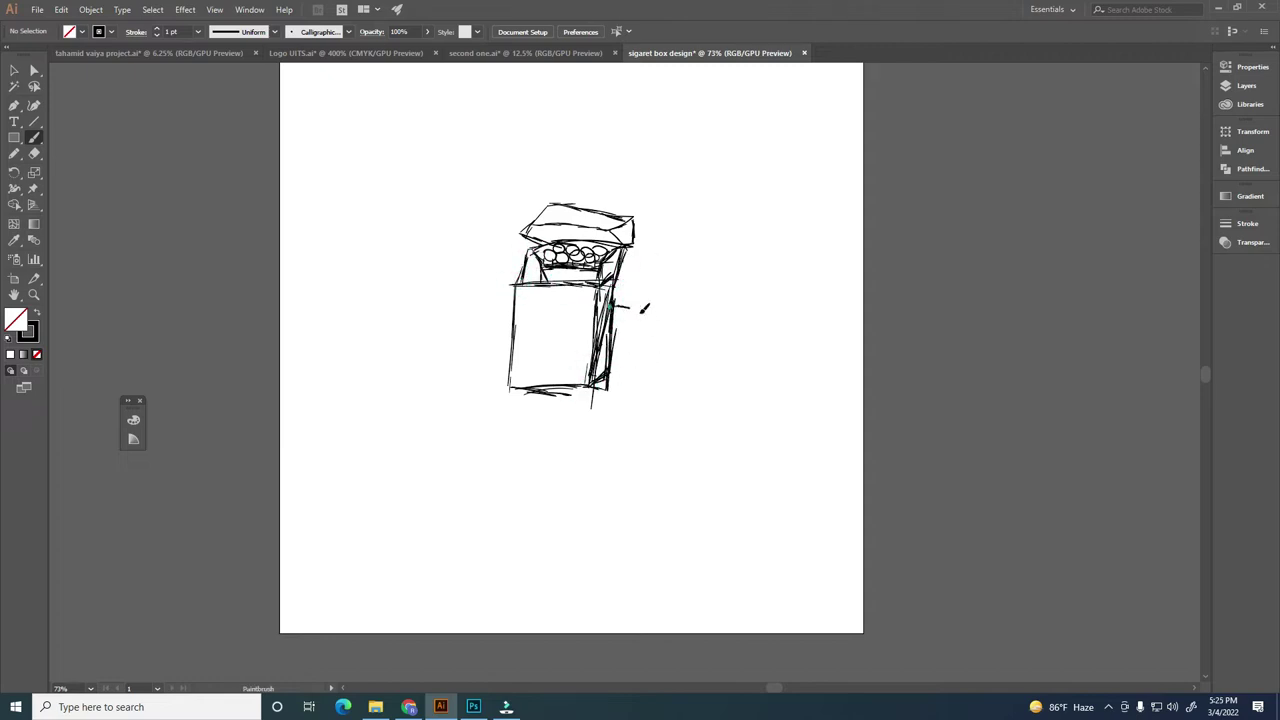
pyautogui.moveTo(589, 352); pyautogui.dragTo(616, 339)
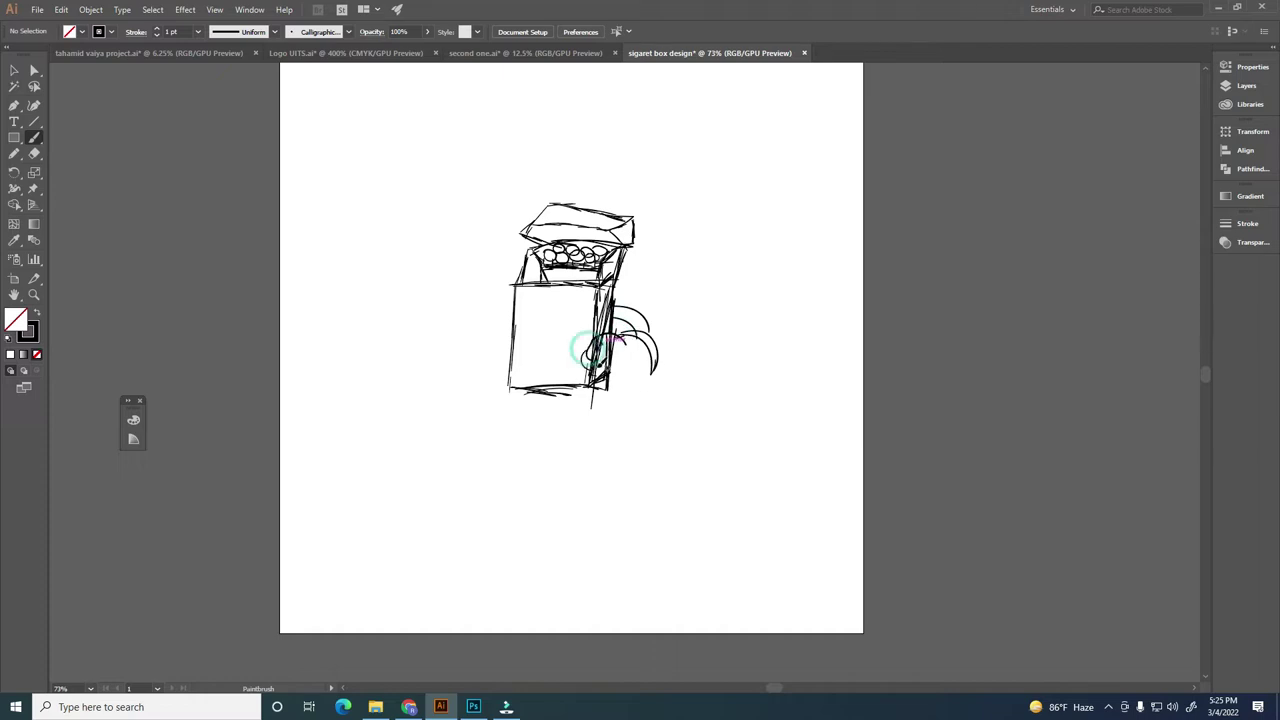
pyautogui.press('ctrl')
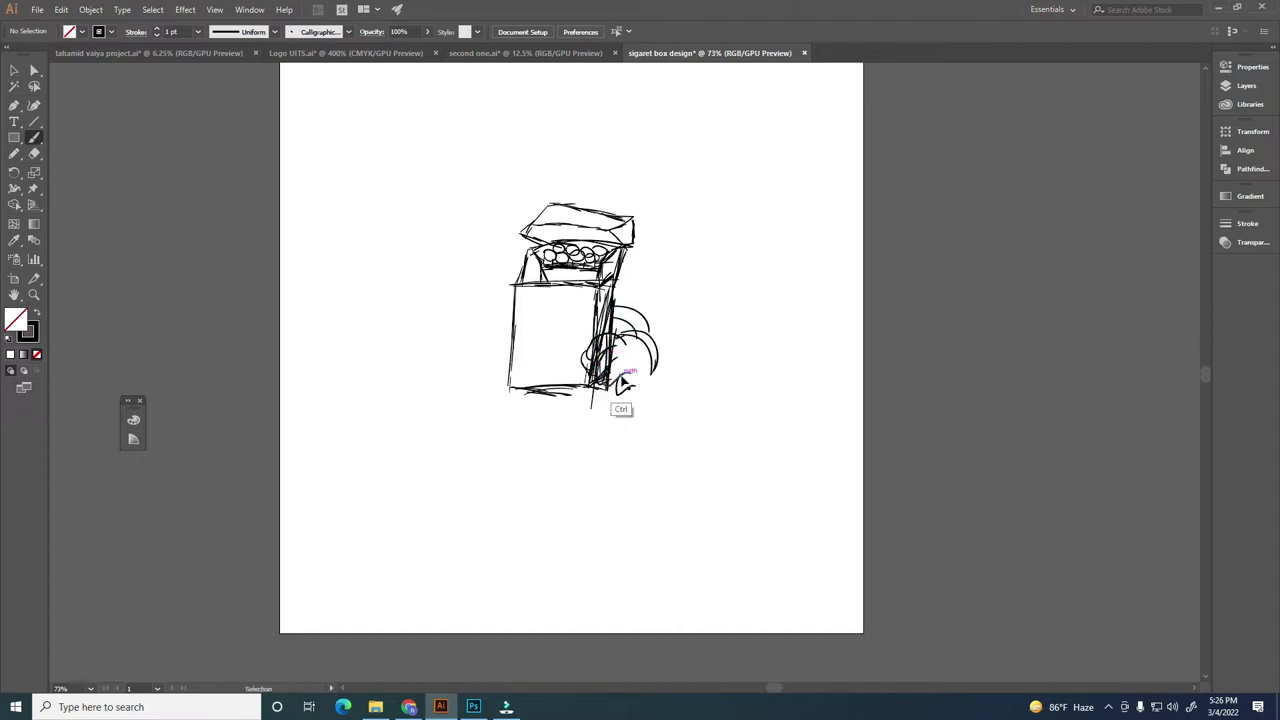
pyautogui.rightClick(650, 362)
pyautogui.moveTo(662, 360); pyautogui.dragTo(630, 392)
pyautogui.moveTo(521, 349); pyautogui.dragTo(597, 361)
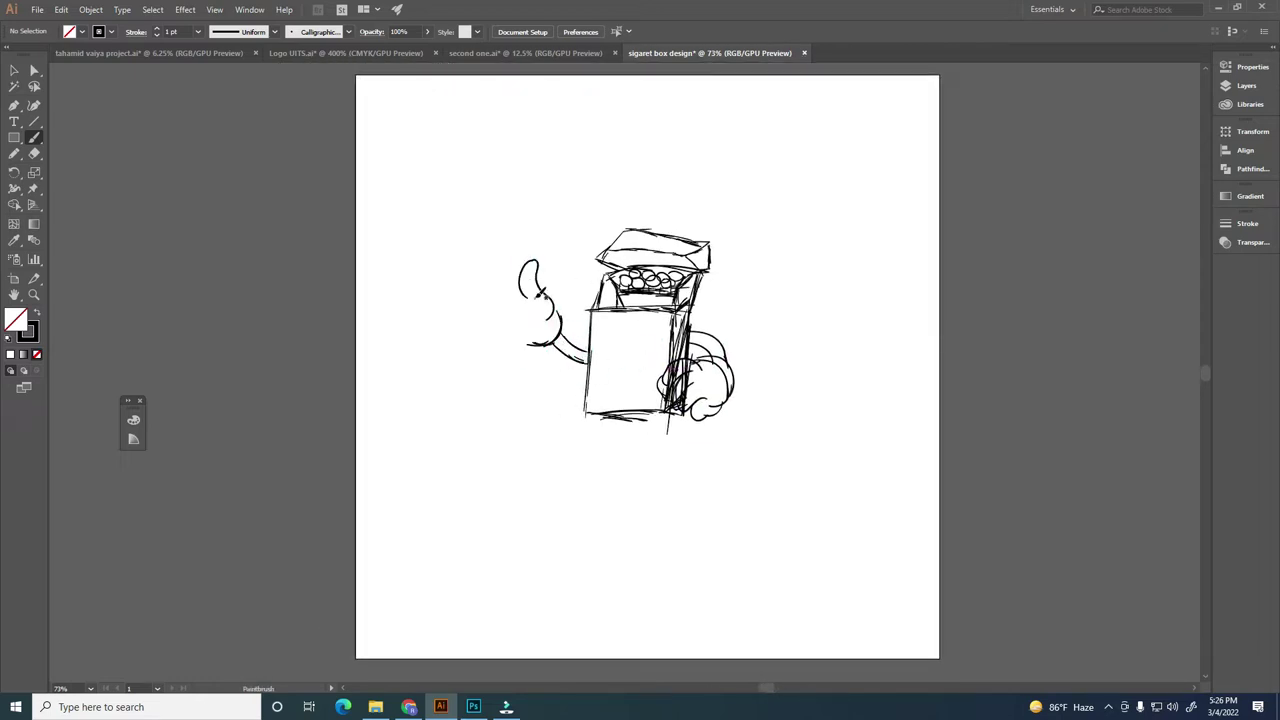
pyautogui.moveTo(528, 284)
pyautogui.mouseDown()
pyautogui.moveTo(560, 332)
pyautogui.moveTo(556, 316)
pyautogui.mouseUp()
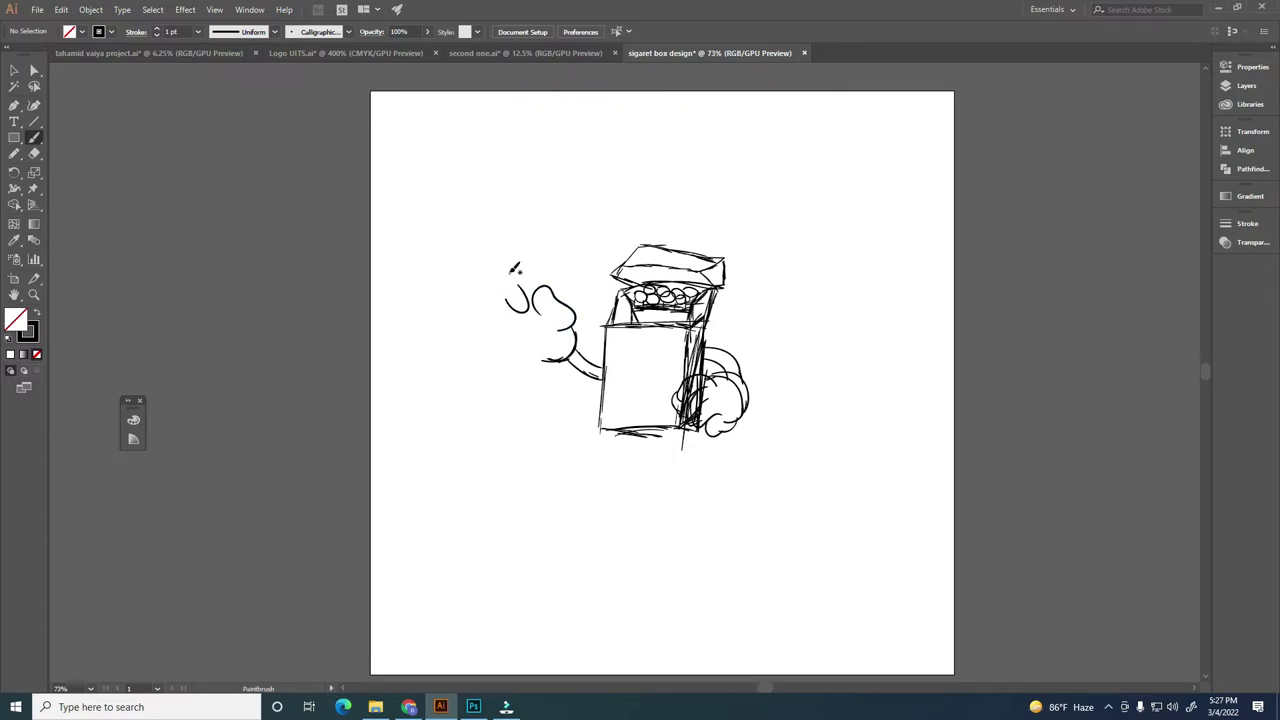
pyautogui.moveTo(545, 255); pyautogui.dragTo(520, 275)
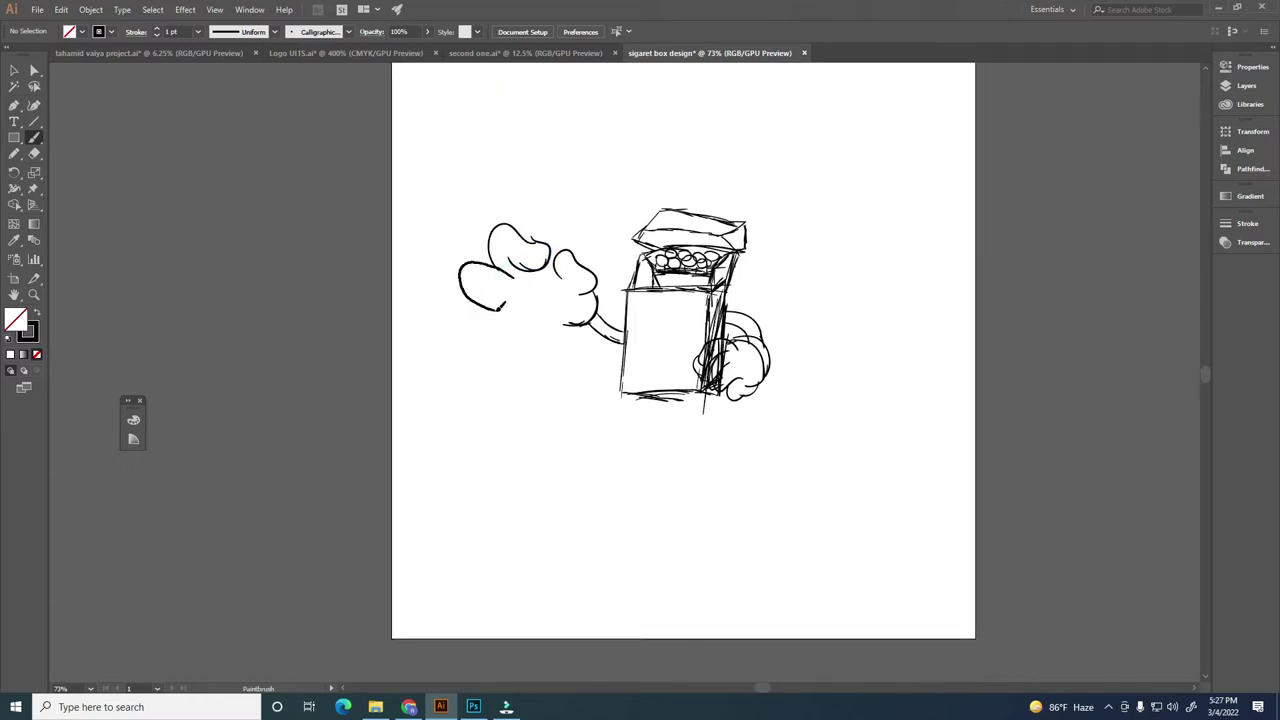
# Step: Redraw the left hand holding a cigarette, replacing the earlier finger loops
pyautogui.scroll(-1, 502, 305)
pyautogui.hotkey('ctrl', 'z')
pyautogui.hotkey('ctrl', 'z')
pyautogui.hotkey('ctrl', 'z')
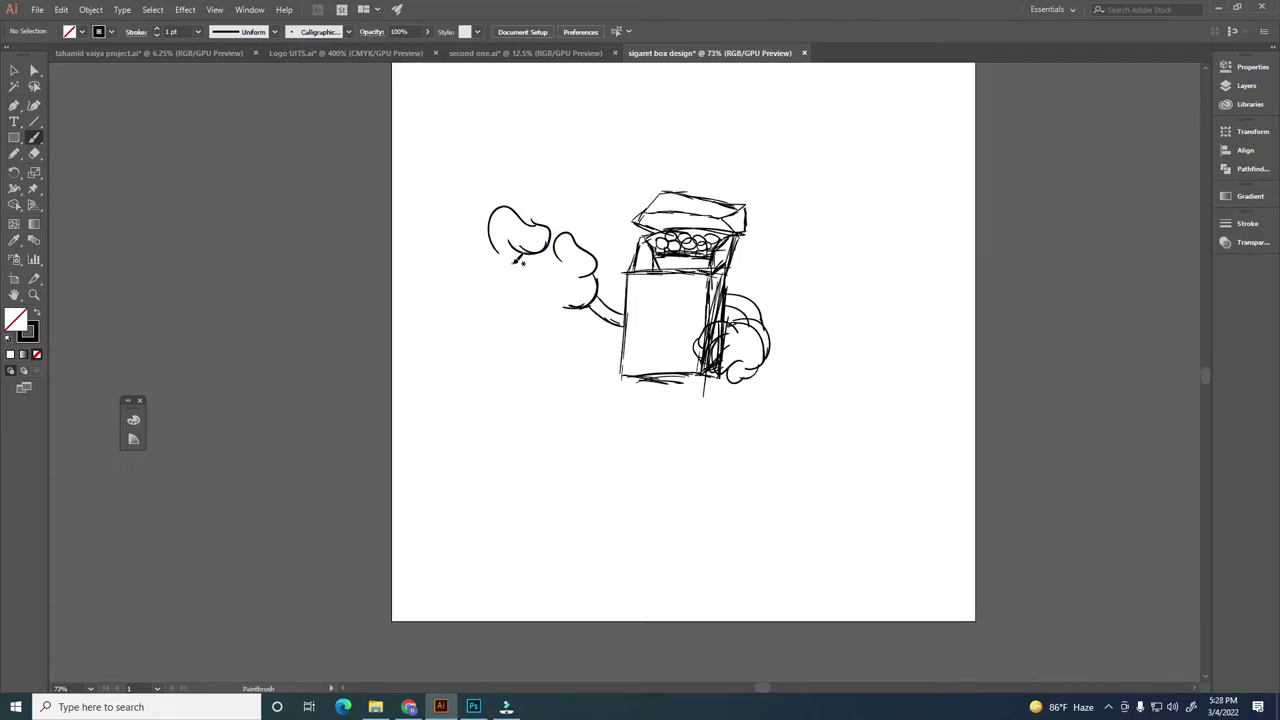
pyautogui.moveTo(496, 276)
pyautogui.mouseDown()
pyautogui.moveTo(505, 262)
pyautogui.moveTo(495, 325)
pyautogui.mouseUp()
pyautogui.hotkey('ctrl', 'z')
pyautogui.hotkey('ctrl', 'z')
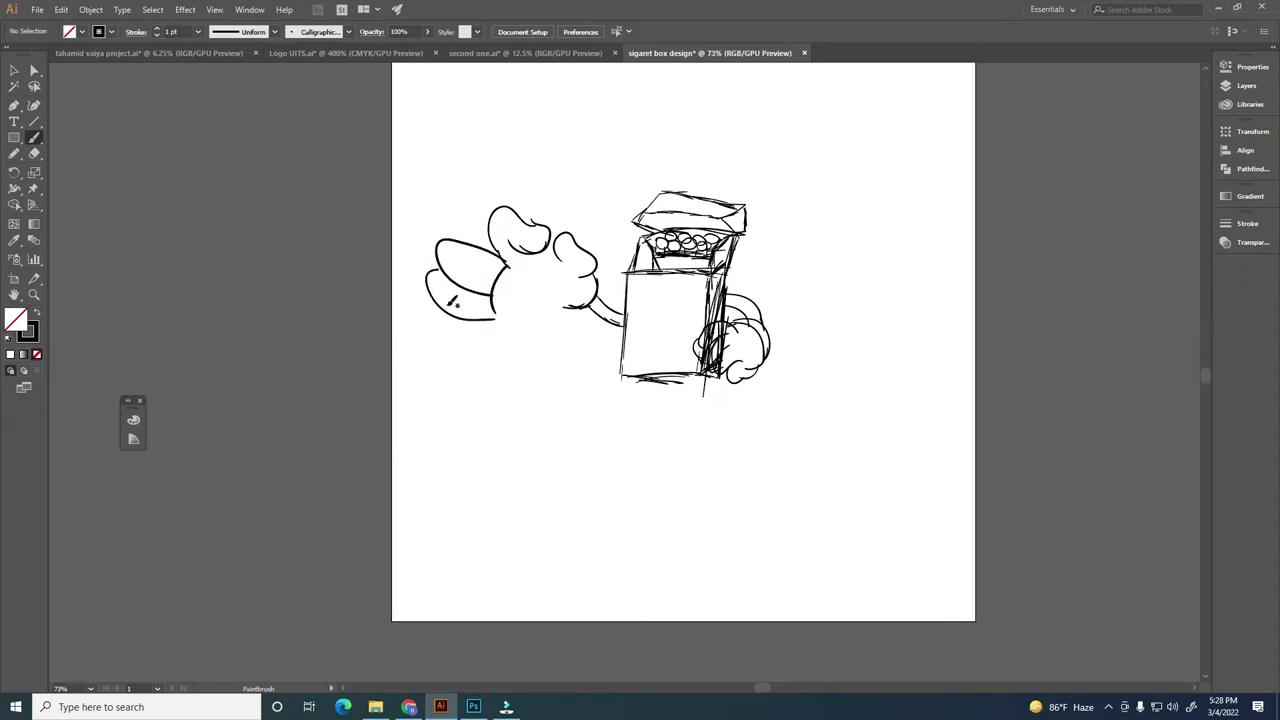
pyautogui.hotkey('ctrl', 'z')
pyautogui.hotkey('ctrl', 'z')
pyautogui.moveTo(548, 340); pyautogui.dragTo(498, 244)
pyautogui.hscroll(1, 520, 270)
pyautogui.moveTo(532, 296)
pyautogui.mouseDown()
pyautogui.moveTo(540, 304)
pyautogui.moveTo(500, 330)
pyautogui.moveTo(482, 318)
pyautogui.moveTo(514, 294)
pyautogui.moveTo(542, 242)
pyautogui.mouseUp()
pyautogui.hotkey('ctrl', 'z')
pyautogui.moveTo(498, 332); pyautogui.dragTo(545, 248)
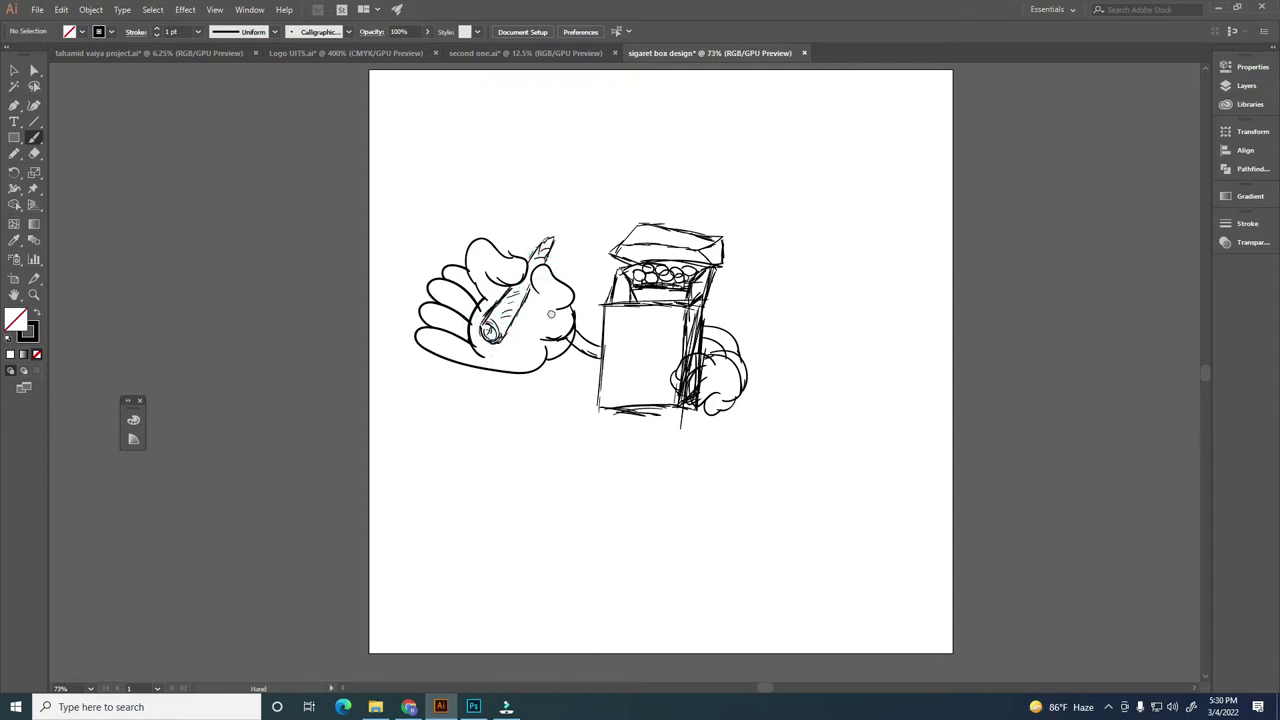
pyautogui.moveTo(551, 314); pyautogui.dragTo(595, 336)
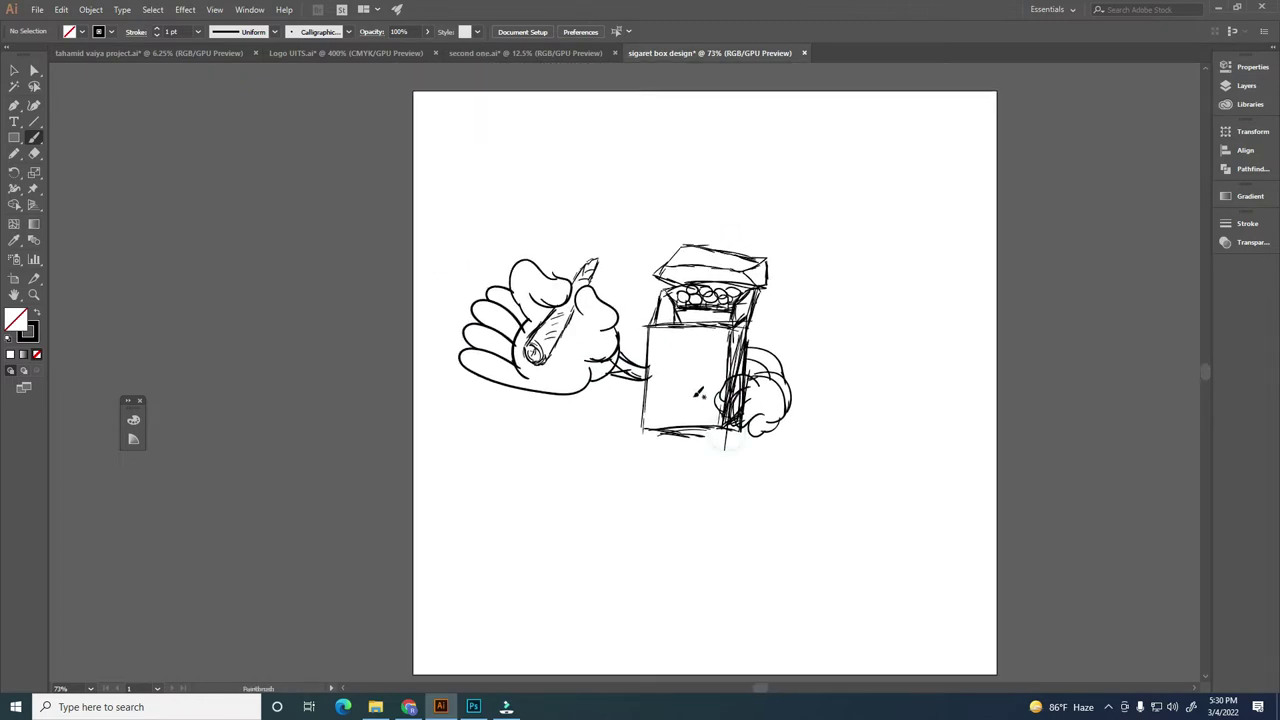
# Step: Add a curling smoke plume above the hand and two eyes on the box front
pyautogui.moveTo(439, 325); pyautogui.dragTo(450, 265)
pyautogui.moveTo(513, 212)
pyautogui.mouseDown()
pyautogui.moveTo(450, 222)
pyautogui.moveTo(457, 206)
pyautogui.moveTo(415, 245)
pyautogui.moveTo(413, 325)
pyautogui.mouseUp()
pyautogui.moveTo(463, 386)
pyautogui.mouseDown()
pyautogui.moveTo(518, 368)
pyautogui.moveTo(524, 385)
pyautogui.mouseUp()
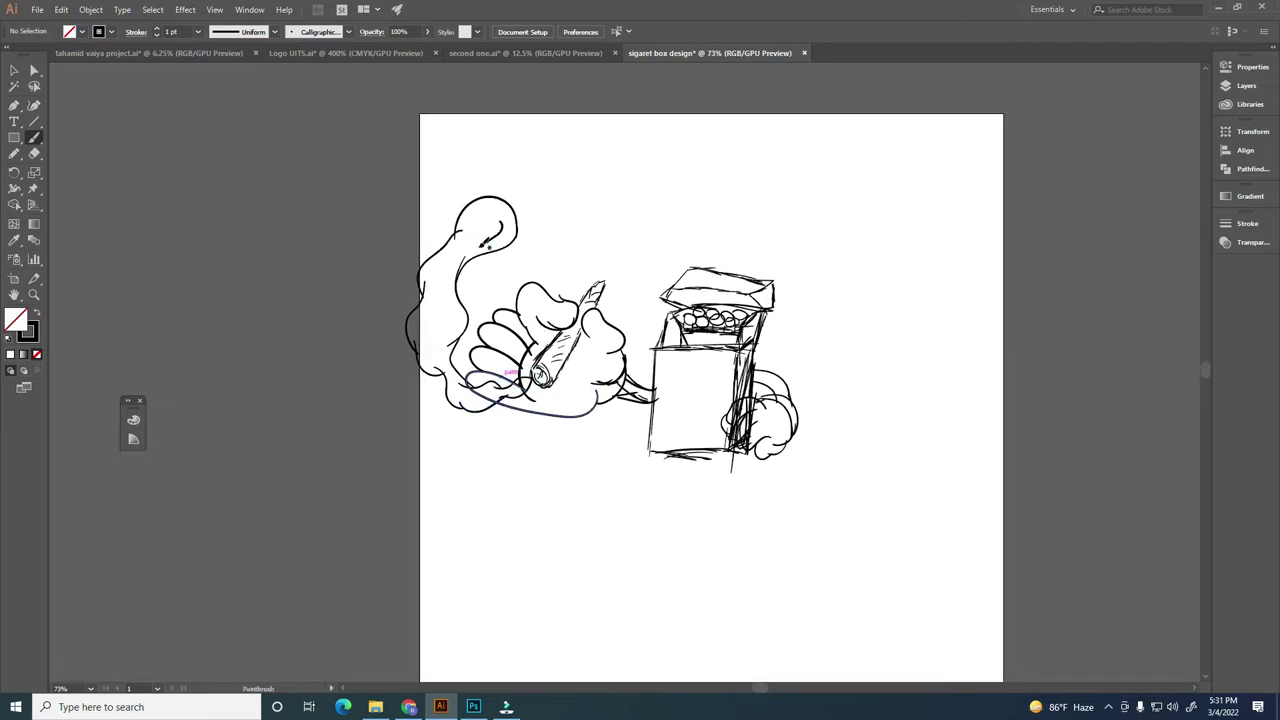
pyautogui.moveTo(737, 457); pyautogui.dragTo(749, 497)
pyautogui.moveTo(728, 390); pyautogui.dragTo(735, 397)
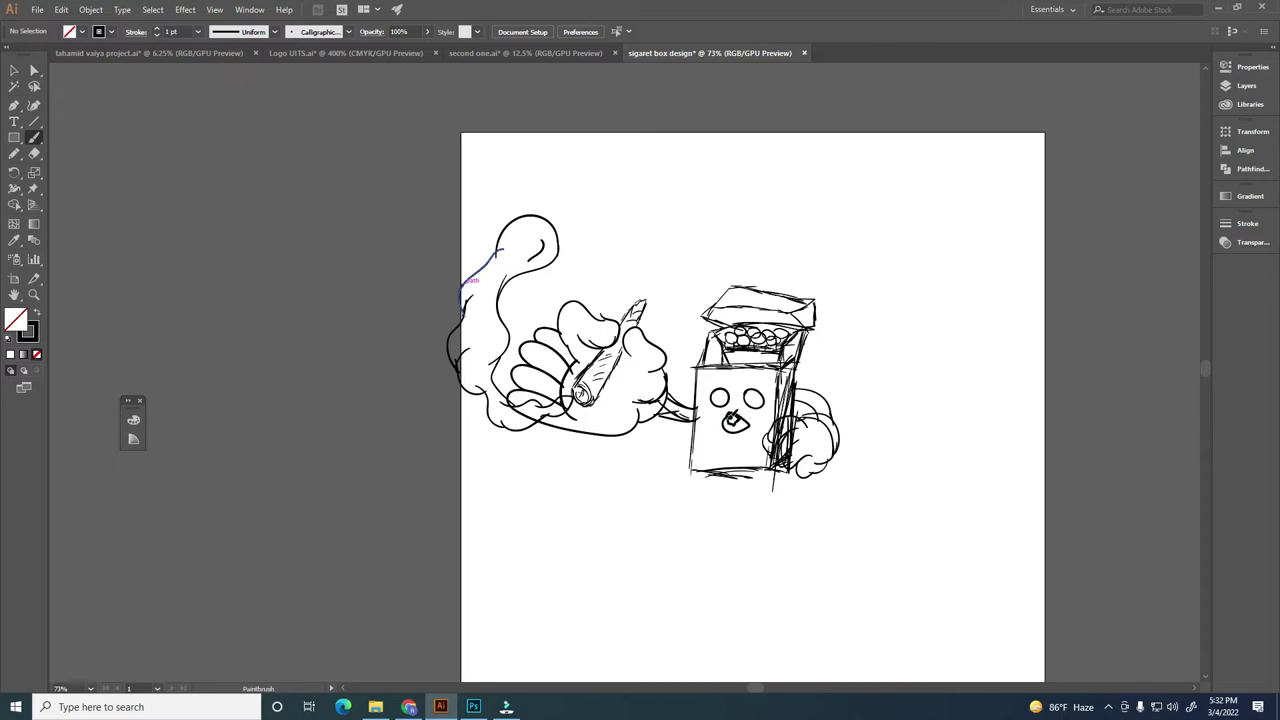
pyautogui.hotkey('ctrl', 'z')
pyautogui.hotkey('ctrl', 'a')
# Step: Fade the whole sketch to 36% opacity and add a new layer named raf2
pyautogui.moveTo(449, 200); pyautogui.dragTo(880, 490)
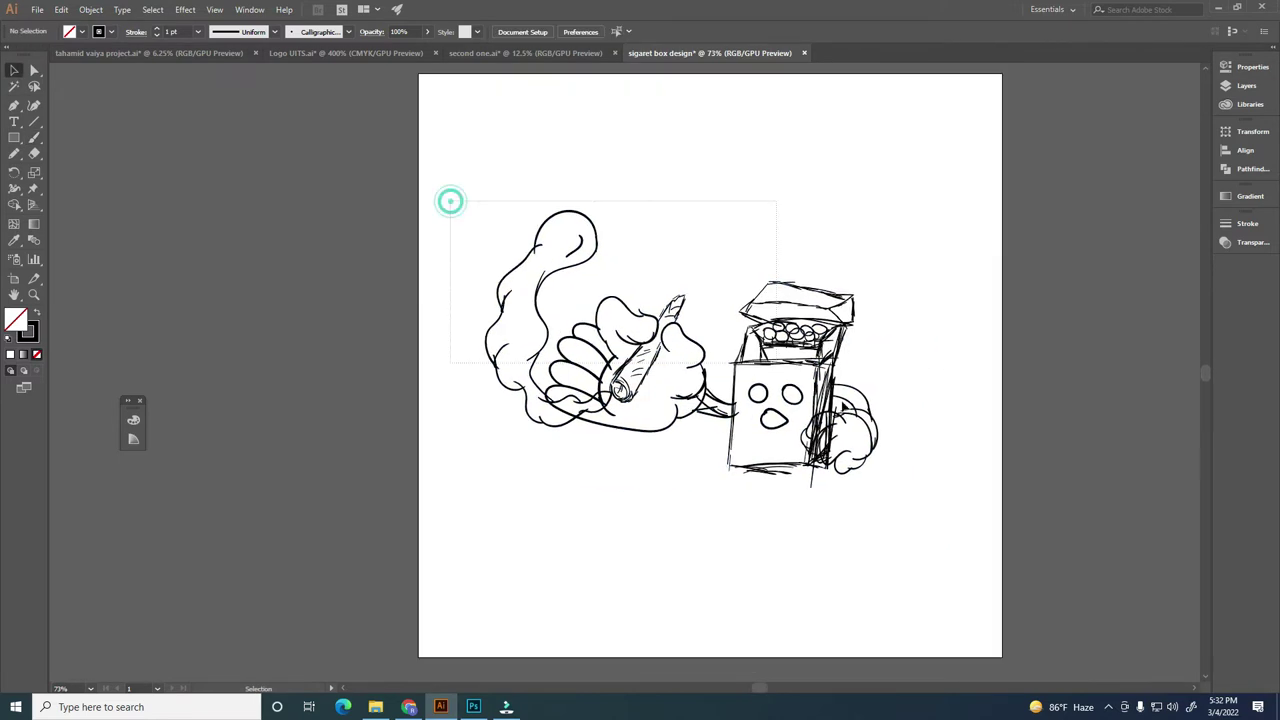
pyautogui.click(1246, 85)
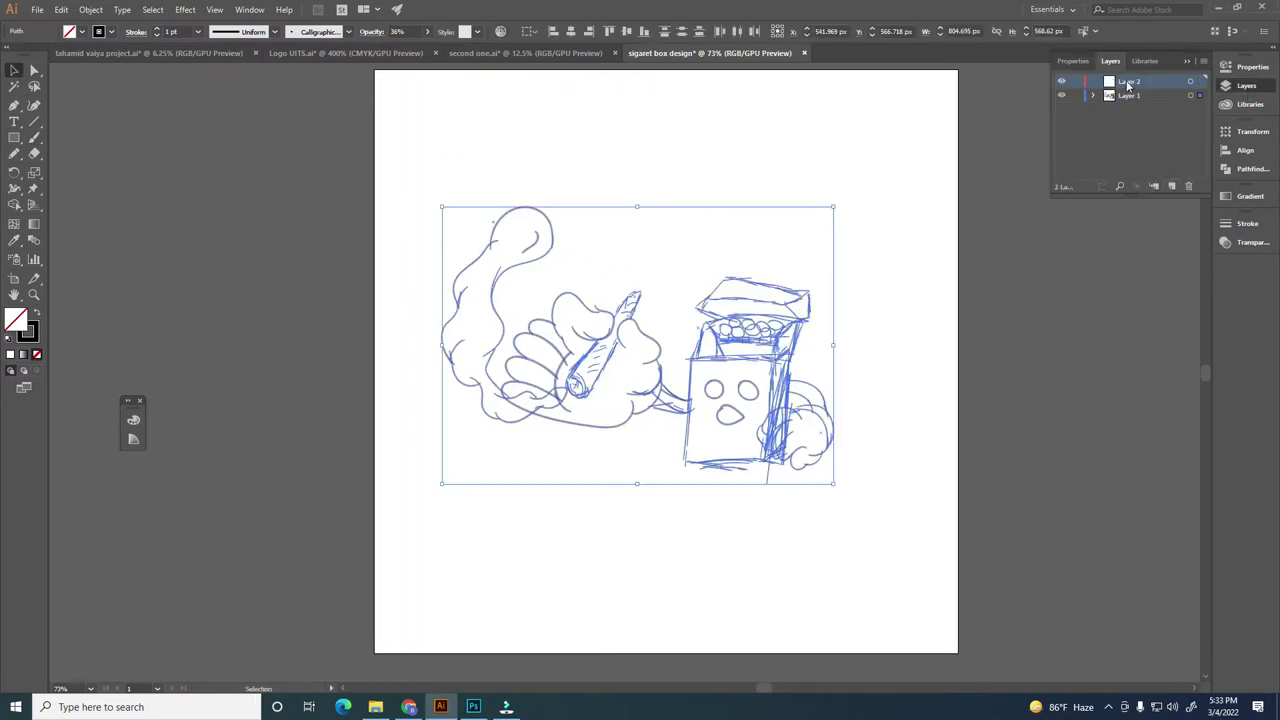
pyautogui.write('raf2')
pyautogui.press('Return')
pyautogui.hotkey('ctrl', 'shift', 'a')
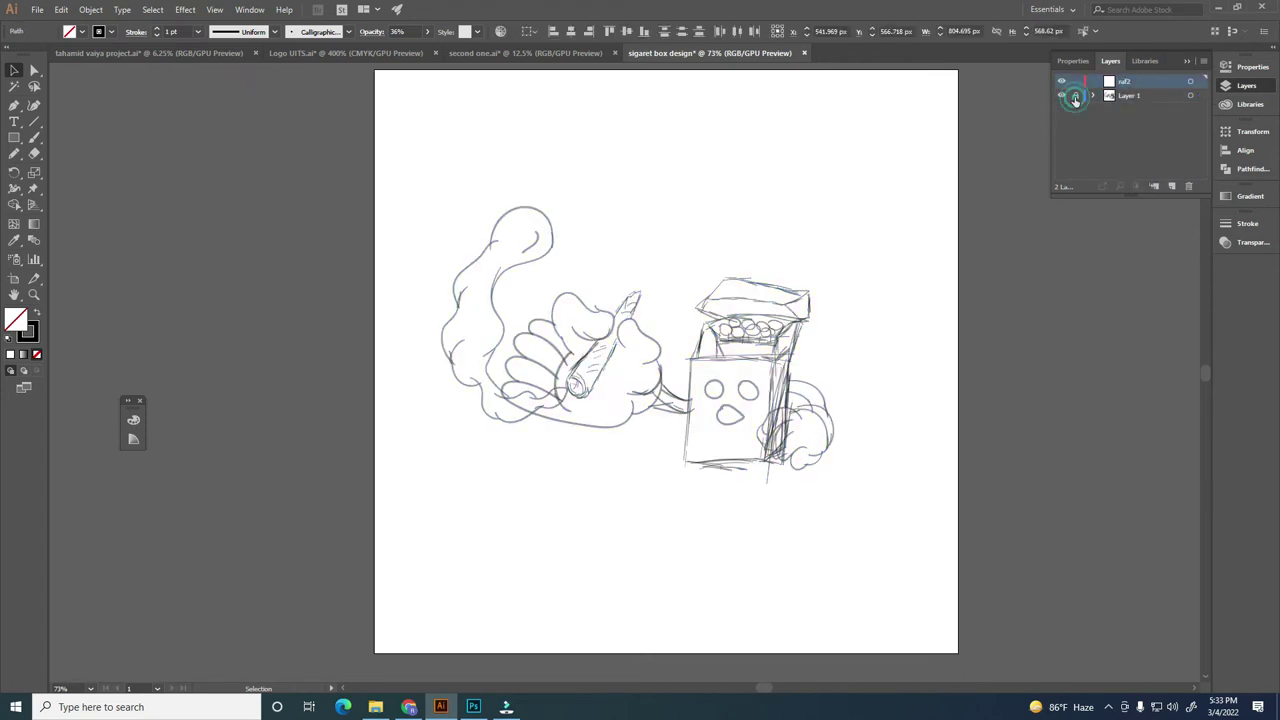
# Step: Ink the box's left, right, top and bottom edges in thick black strokes on raf2
pyautogui.press('z')
pyautogui.click(780, 414)
pyautogui.scroll(2, 780, 414)
pyautogui.press('b')
pyautogui.moveTo(527, 176)
pyautogui.mouseDown()
pyautogui.moveTo(513, 468)
pyautogui.moveTo(690, 460)
pyautogui.moveTo(720, 155)
pyautogui.mouseUp()
pyautogui.moveTo(677, 463)
pyautogui.mouseDown()
pyautogui.moveTo(723, 443)
pyautogui.moveTo(757, 135)
pyautogui.moveTo(751, 155)
pyautogui.mouseUp()
pyautogui.moveTo(742, 152)
pyautogui.mouseDown()
pyautogui.moveTo(690, 206)
pyautogui.moveTo(715, 225)
pyautogui.mouseUp()
pyautogui.moveTo(472, 201)
pyautogui.mouseDown()
pyautogui.moveTo(705, 203)
pyautogui.moveTo(723, 351)
pyautogui.mouseUp()
pyautogui.moveTo(470, 222); pyautogui.dragTo(450, 336)
pyautogui.click(1112, 97)
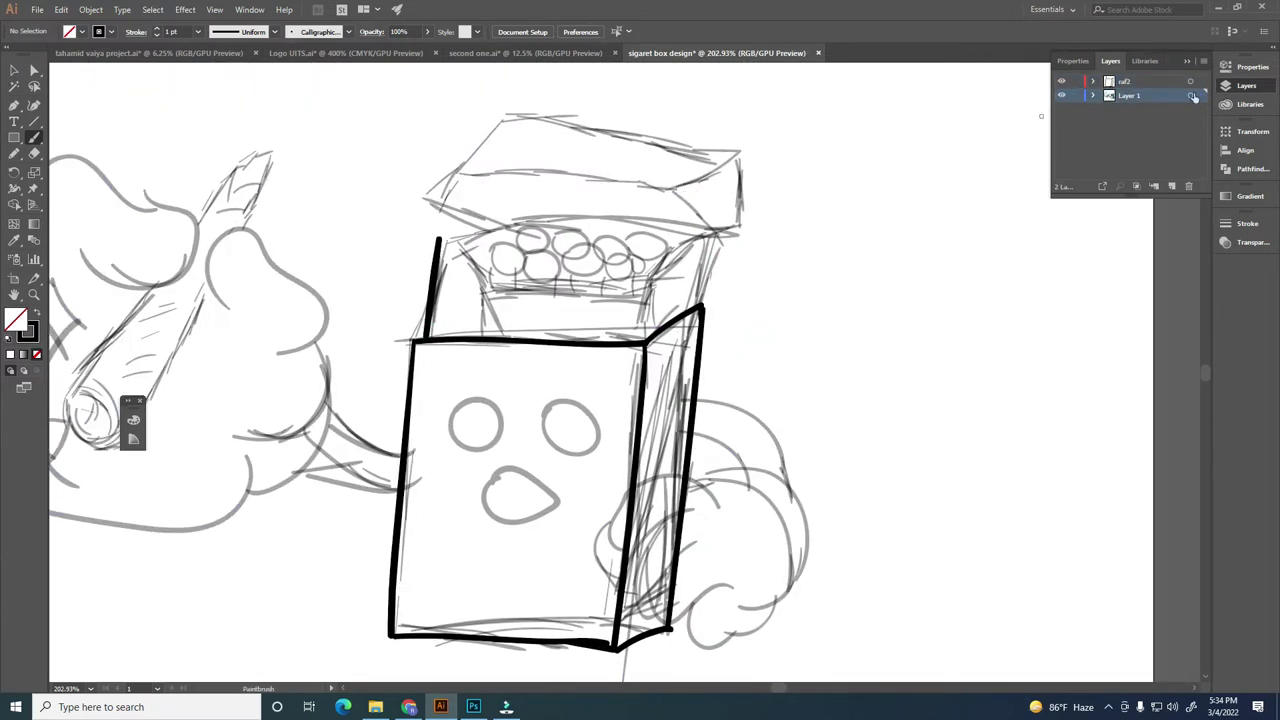
# Step: Lock the faded sketch layer and make raf2 the active layer again
pyautogui.click(1190, 95)
pyautogui.click(399, 31)
pyautogui.click(1075, 95)
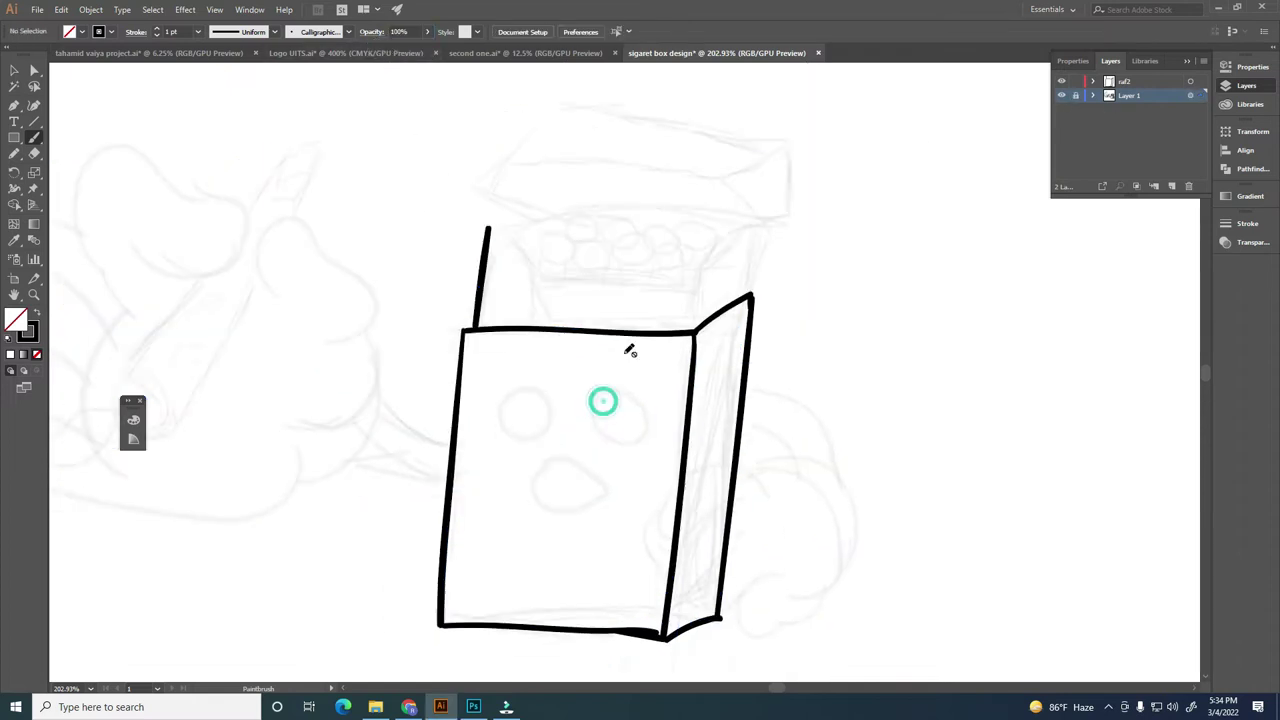
pyautogui.scroll(1, 629, 350)
pyautogui.click(1122, 81)
# Step: Ink the pack opening's top edge, right diagonal and zigzag left lid edge
pyautogui.hotkey('ctrl', 'z')
pyautogui.moveTo(504, 265)
pyautogui.mouseDown()
pyautogui.moveTo(519, 325)
pyautogui.moveTo(694, 334)
pyautogui.mouseUp()
pyautogui.hotkey('ctrl', 'z')
pyautogui.hotkey('ctrl', 'z')
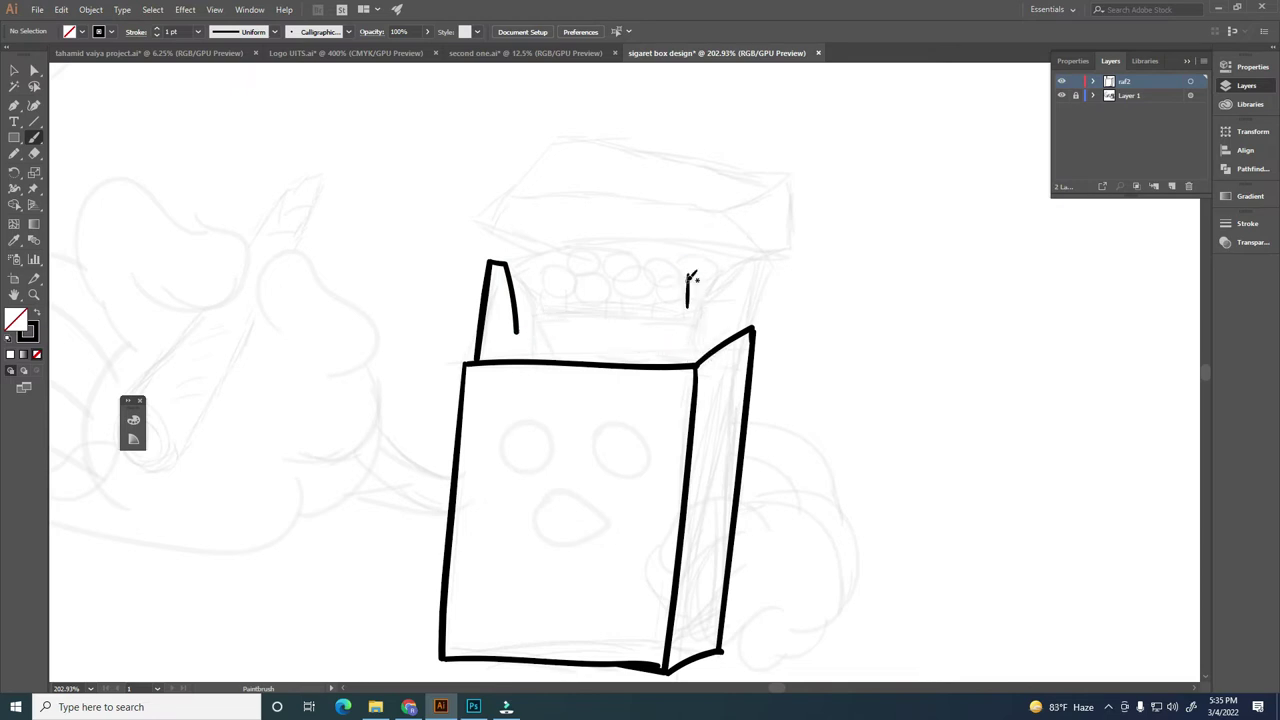
pyautogui.moveTo(575, 336); pyautogui.dragTo(690, 332)
pyautogui.hotkey('ctrl', 'z')
pyautogui.moveTo(514, 331)
pyautogui.mouseDown()
pyautogui.moveTo(682, 334)
pyautogui.moveTo(690, 274)
pyautogui.mouseUp()
pyautogui.hotkey('ctrl', 'z')
pyautogui.moveTo(666, 336); pyautogui.dragTo(699, 310)
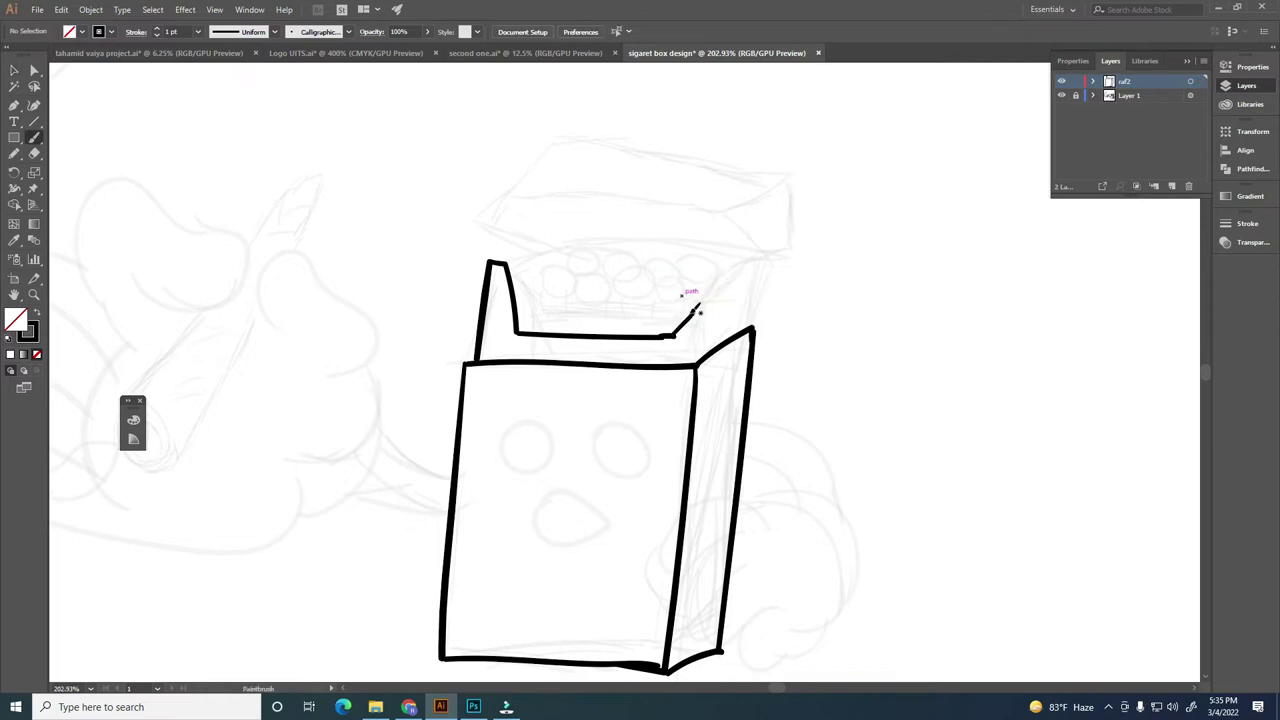
pyautogui.scroll(2, 750, 290)
pyautogui.moveTo(492, 343); pyautogui.dragTo(494, 299)
pyautogui.hscroll(2, 548, 326)
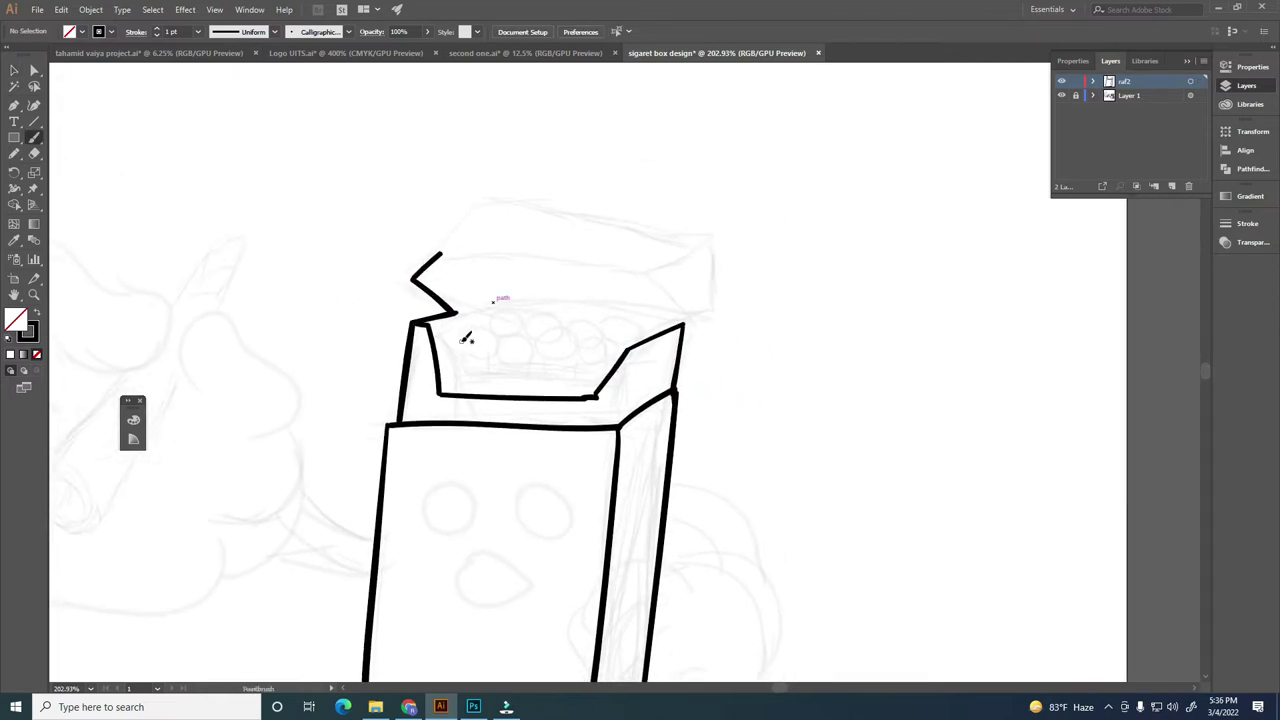
# Step: Ink the row of cigarette tips inside the pack opening
pyautogui.moveTo(530, 343); pyautogui.dragTo(528, 345)
pyautogui.moveTo(570, 350); pyautogui.dragTo(610, 354)
pyautogui.moveTo(495, 328); pyautogui.dragTo(470, 330)
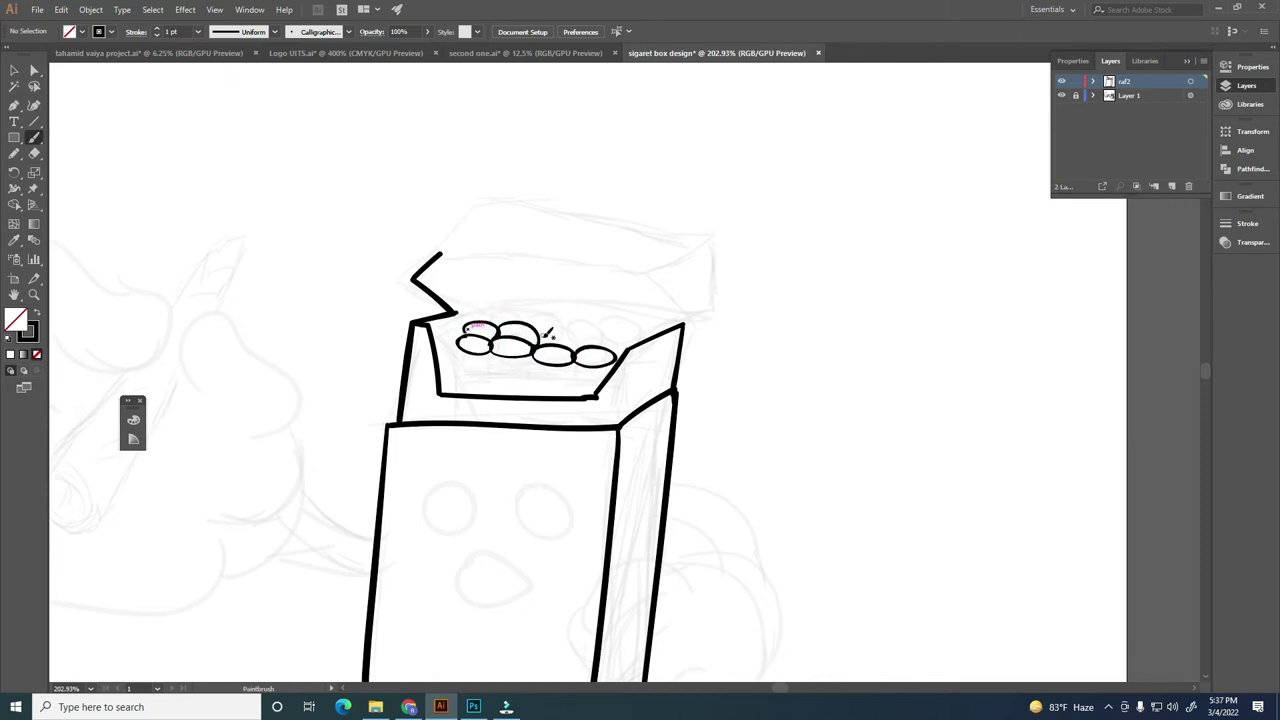
pyautogui.scroll(1, 550, 340)
pyautogui.moveTo(468, 342); pyautogui.dragTo(507, 401)
pyautogui.moveTo(478, 358); pyautogui.dragTo(480, 388)
pyautogui.scroll(1, 571, 400)
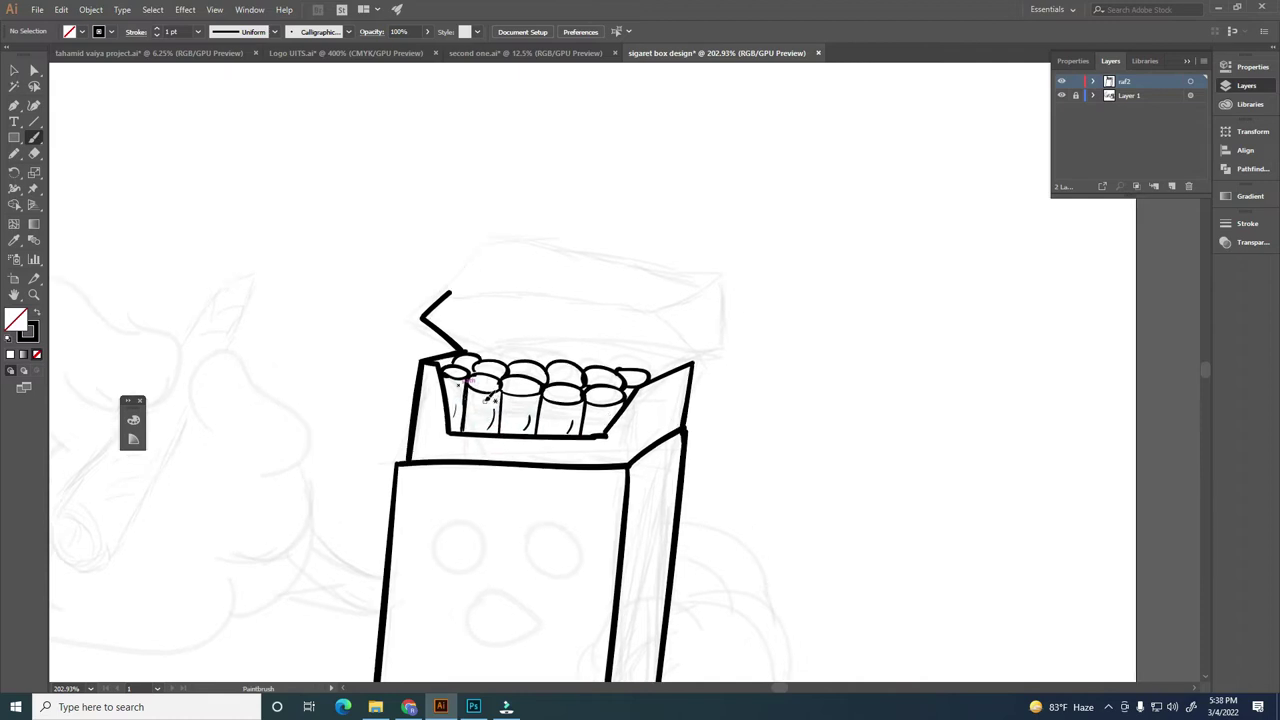
pyautogui.hscroll(3, 600, 380)
# Step: Redraw the lid as a flat flap, replacing its slanted lines with a horizontal front edge
pyautogui.moveTo(574, 312); pyautogui.dragTo(645, 360)
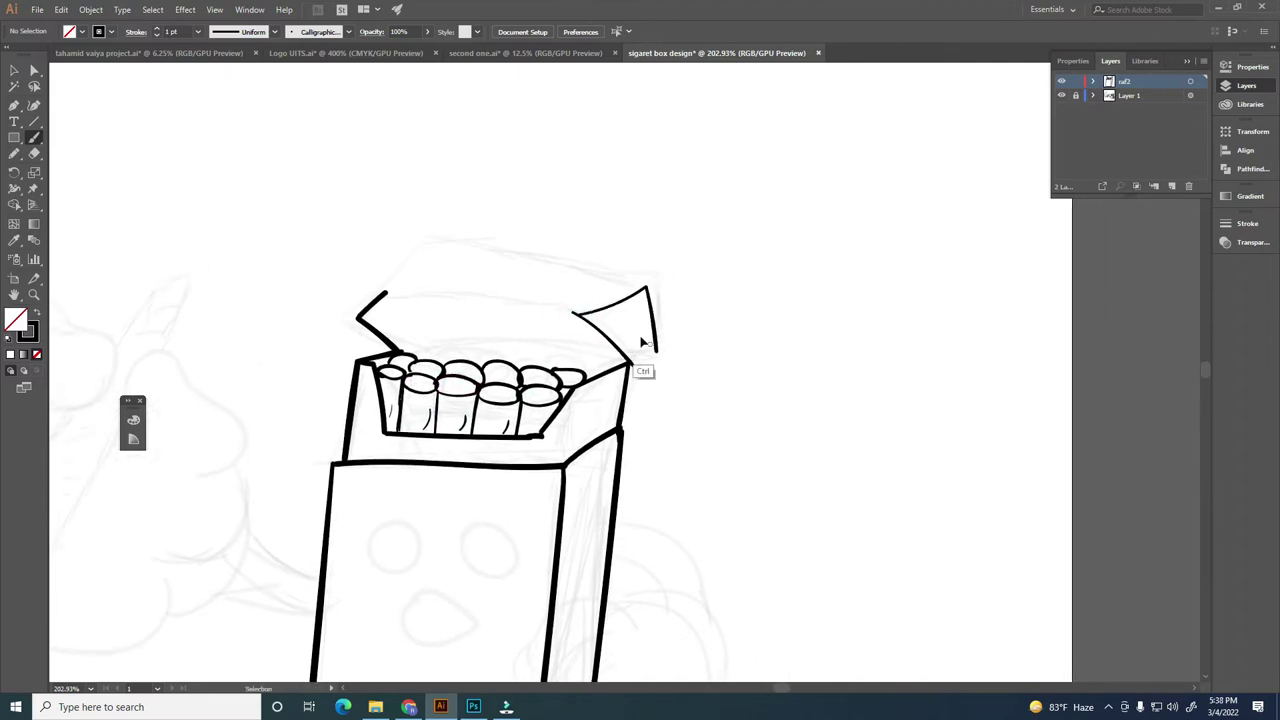
pyautogui.moveTo(386, 294)
pyautogui.mouseDown()
pyautogui.moveTo(520, 303)
pyautogui.moveTo(390, 292)
pyautogui.mouseUp()
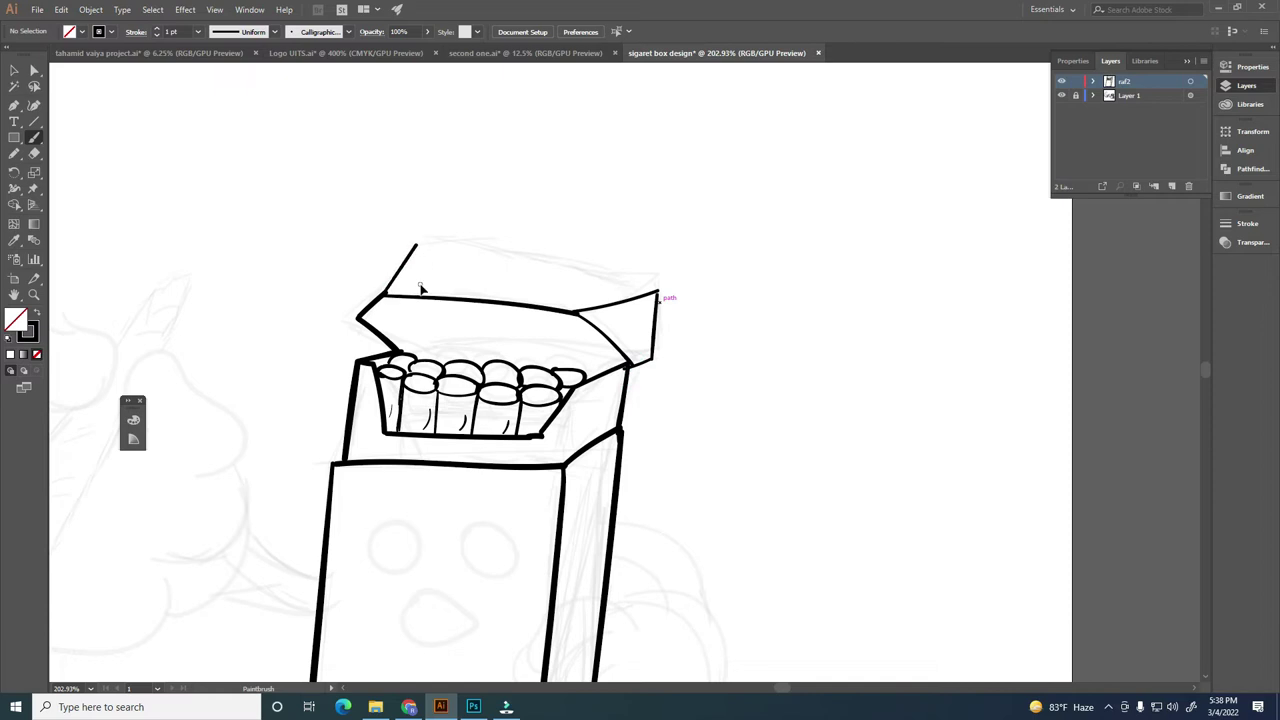
pyautogui.moveTo(481, 272); pyautogui.dragTo(657, 290)
pyautogui.keyDown('ctrl'); pyautogui.click(345, 332); pyautogui.keyUp('ctrl')
pyautogui.press('Delete')
pyautogui.moveTo(345, 305); pyautogui.dragTo(484, 300)
pyautogui.keyDown('ctrl'); pyautogui.click(345, 300); pyautogui.keyUp('ctrl')
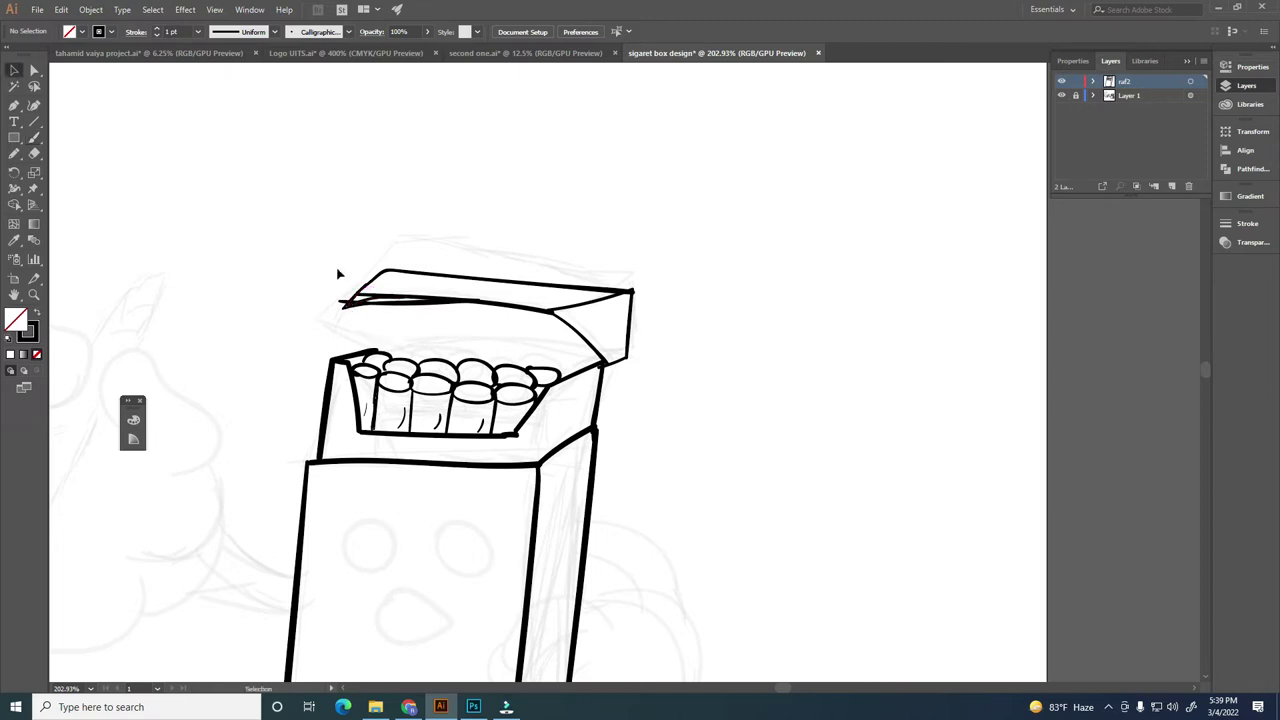
pyautogui.press('Delete')
pyautogui.moveTo(332, 304); pyautogui.dragTo(548, 310)
pyautogui.moveTo(633, 289)
pyautogui.mouseDown()
pyautogui.moveTo(372, 268)
pyautogui.moveTo(318, 302)
pyautogui.moveTo(356, 324)
pyautogui.moveTo(436, 318)
pyautogui.moveTo(510, 334)
pyautogui.mouseUp()
pyautogui.hotkey('ctrl', 'z')
# Step: Add hatch strokes under the lid and trace its left edge
pyautogui.moveTo(515, 330); pyautogui.dragTo(562, 342)
pyautogui.scroll(-1, 548, 300)
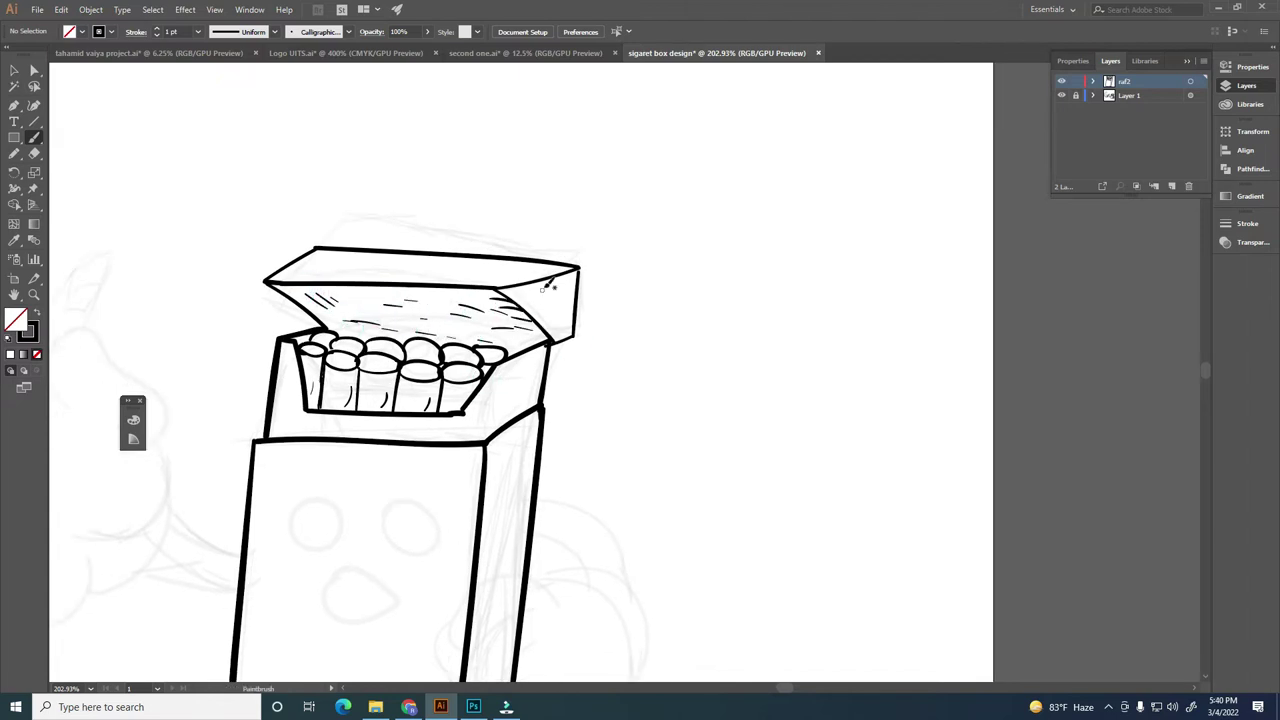
pyautogui.scroll(-1, 537, 368)
pyautogui.scroll(-1, 513, 376)
pyautogui.scroll(-1, 540, 265)
pyautogui.scroll(2, 440, 349)
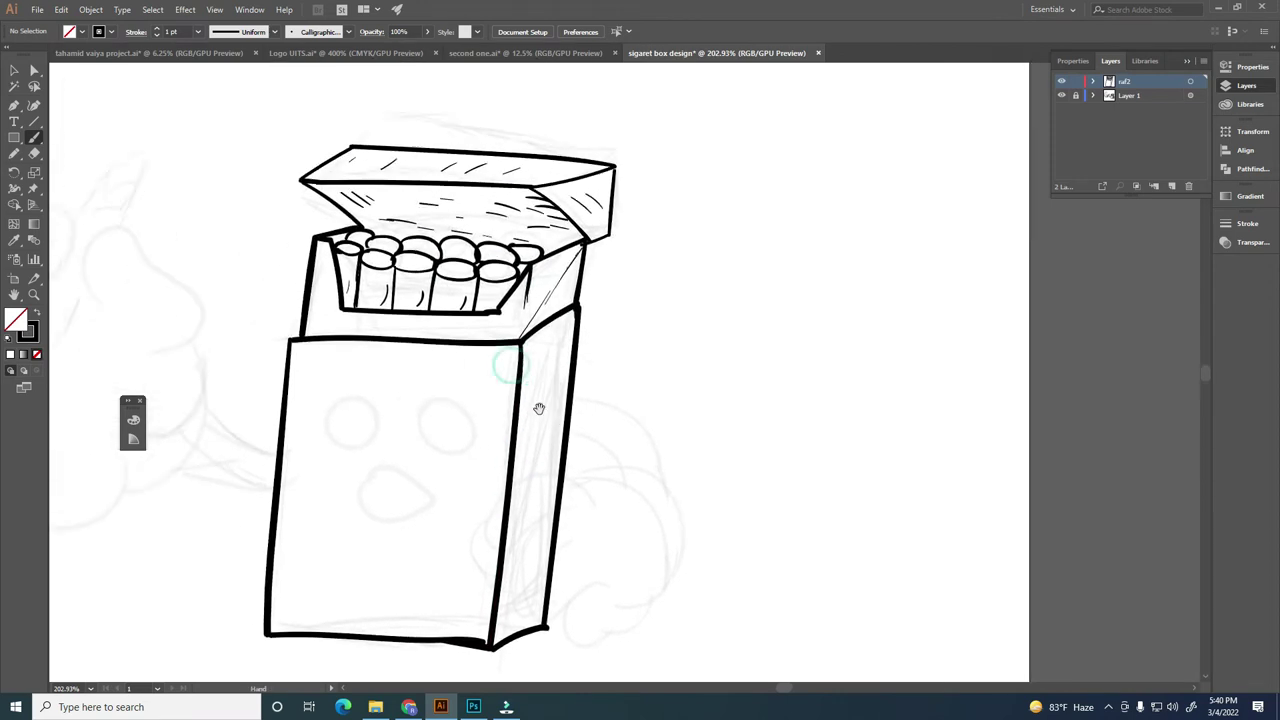
pyautogui.hscroll(-1, 537, 409)
pyautogui.moveTo(336, 226); pyautogui.dragTo(403, 268)
pyautogui.scroll(-1, 540, 340)
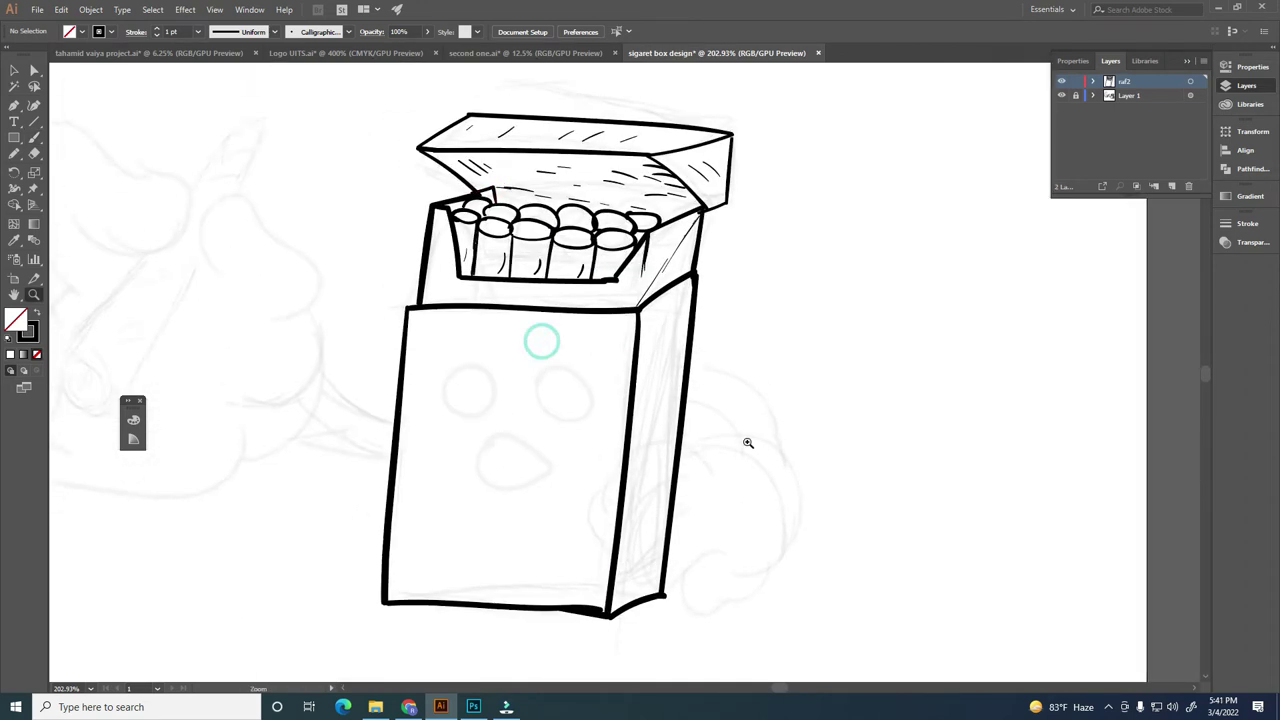
pyautogui.scroll(2, 633, 416)
pyautogui.scroll(1, 518, 458)
pyautogui.hscroll(1, 518, 458)
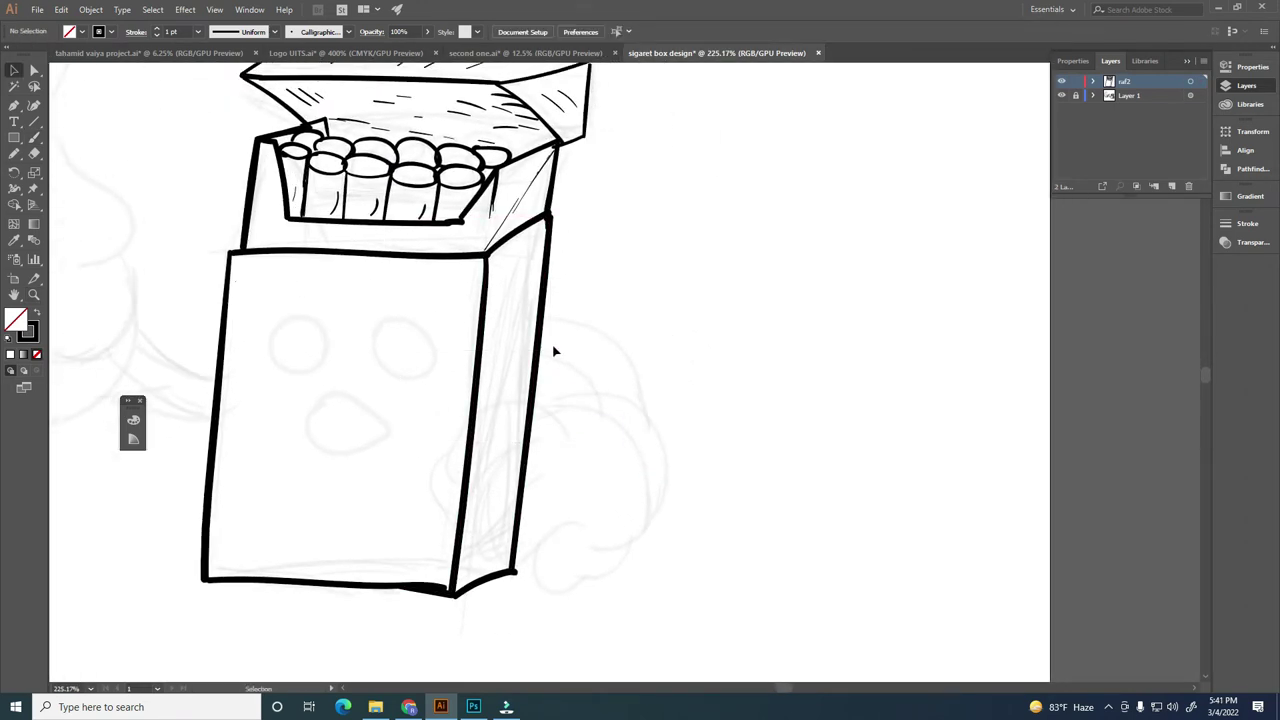
# Step: Draw the crescent outline and lower arc of the hand right of the box
pyautogui.hotkey('ctrl', 'z')
pyautogui.scroll(-2, 513, 420)
pyautogui.moveTo(545, 338); pyautogui.dragTo(668, 398)
pyautogui.scroll(-1, 640, 380)
pyautogui.scroll(-1, 640, 380)
pyautogui.moveTo(560, 305)
pyautogui.mouseDown()
pyautogui.moveTo(625, 440)
pyautogui.moveTo(640, 403)
pyautogui.moveTo(590, 410)
pyautogui.moveTo(596, 455)
pyautogui.mouseUp()
pyautogui.scroll(-1, 640, 420)
pyautogui.hscroll(-1, 610, 415)
pyautogui.scroll(1, 600, 414)
pyautogui.scroll(1, 592, 405)
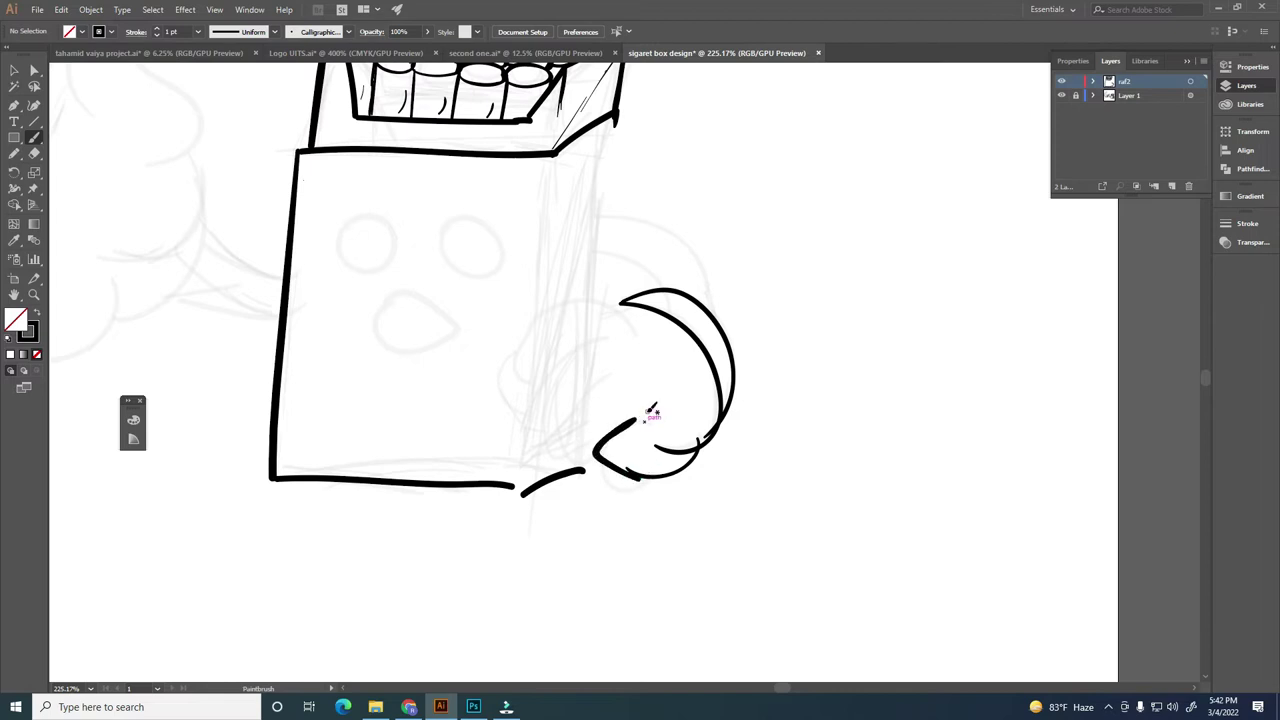
# Step: Add finger curves and a top-left arc to the right hand
pyautogui.moveTo(678, 416); pyautogui.dragTo(607, 448)
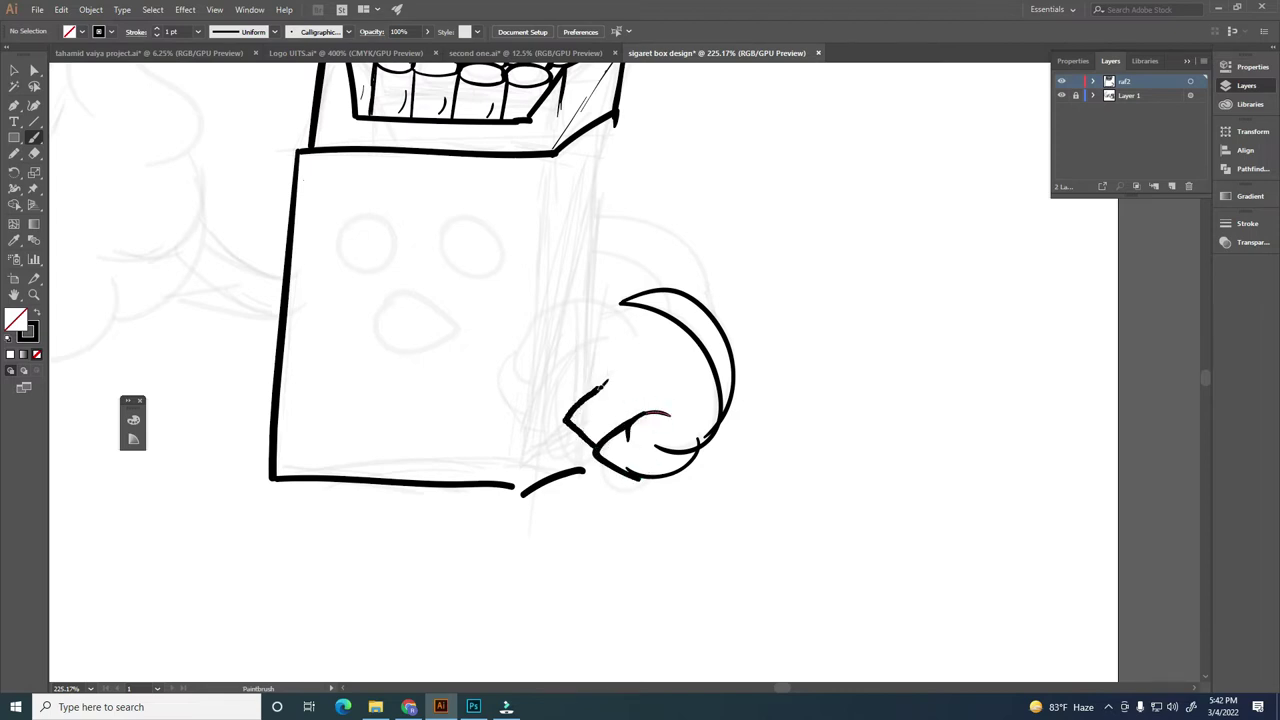
pyautogui.scroll(1, 590, 412)
pyautogui.hscroll(1, 590, 412)
pyautogui.moveTo(605, 383)
pyautogui.mouseDown()
pyautogui.moveTo(622, 378)
pyautogui.moveTo(606, 404)
pyautogui.mouseUp()
pyautogui.scroll(1, 585, 512)
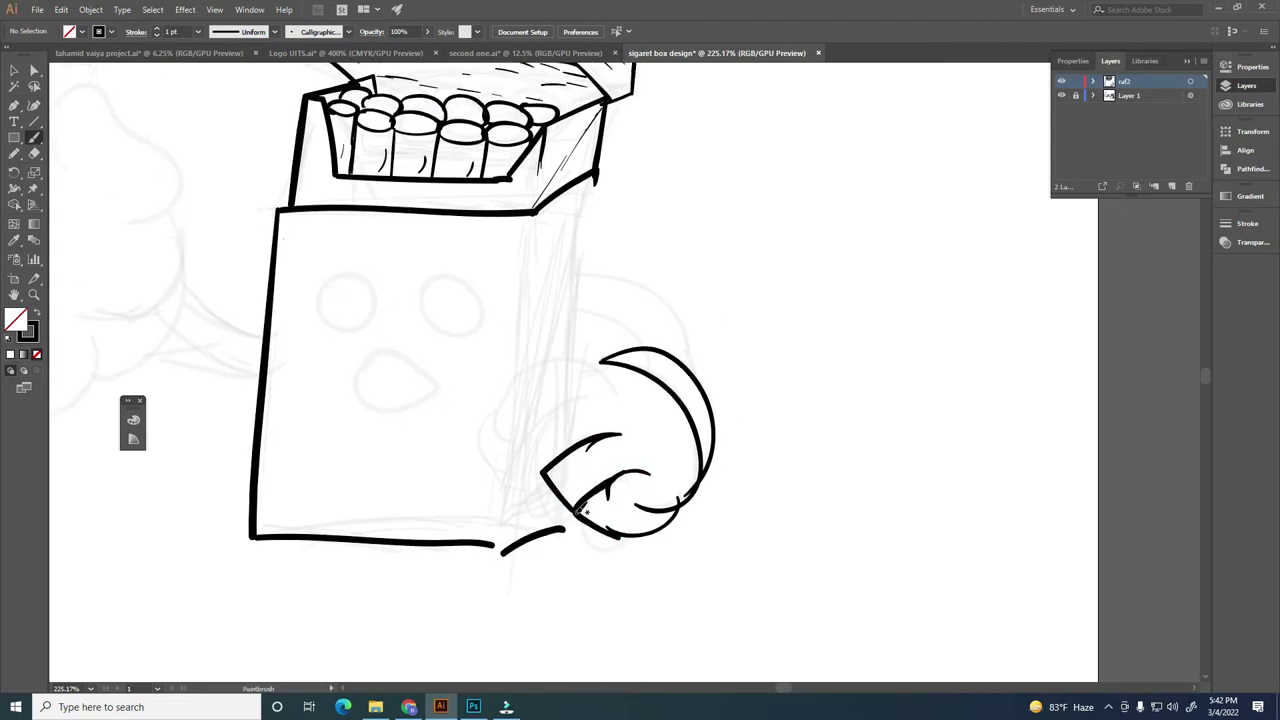
pyautogui.scroll(1, 534, 436)
pyautogui.hscroll(1, 534, 436)
pyautogui.hotkey('ctrl', 'z')
pyautogui.moveTo(534, 436); pyautogui.dragTo(521, 472)
pyautogui.hotkey('ctrl', 'z')
pyautogui.moveTo(543, 420); pyautogui.dragTo(598, 405)
pyautogui.scroll(-5, 540, 410)
# Step: Reframe the view around the hand and undo the last finger strokes
pyautogui.press('v')
pyautogui.moveTo(567, 397); pyautogui.dragTo(624, 345)
pyautogui.moveTo(595, 465)
pyautogui.mouseDown()
pyautogui.moveTo(599, 421)
pyautogui.moveTo(636, 398)
pyautogui.moveTo(767, 323)
pyautogui.moveTo(815, 329)
pyautogui.moveTo(763, 207)
pyautogui.moveTo(672, 290)
pyautogui.moveTo(744, 296)
pyautogui.moveTo(708, 318)
pyautogui.mouseUp()
pyautogui.hotkey('ctrl', 'z')
pyautogui.hotkey('ctrl', 'z')
# Step: Sketch the first outline curves of the big left hand with the Paintbrush
pyautogui.moveTo(809, 375); pyautogui.dragTo(789, 423)
pyautogui.moveTo(665, 254); pyautogui.dragTo(732, 291)
pyautogui.moveTo(670, 224); pyautogui.dragTo(768, 306)
pyautogui.moveTo(571, 468); pyautogui.dragTo(771, 420)
# Step: Draw the arm's two edges reaching left from the pack, plus the thumb outline
pyautogui.moveTo(603, 234)
pyautogui.mouseDown()
pyautogui.moveTo(768, 415)
pyautogui.moveTo(690, 380)
pyautogui.mouseUp()
pyautogui.moveTo(755, 418); pyautogui.dragTo(648, 454)
pyautogui.moveTo(700, 338)
pyautogui.mouseDown()
pyautogui.moveTo(608, 458)
pyautogui.moveTo(612, 502)
pyautogui.mouseUp()
pyautogui.moveTo(650, 440)
pyautogui.mouseDown()
pyautogui.moveTo(674, 362)
pyautogui.moveTo(614, 333)
pyautogui.moveTo(622, 369)
pyautogui.mouseUp()
pyautogui.moveTo(476, 320)
pyautogui.mouseDown()
pyautogui.moveTo(562, 350)
pyautogui.moveTo(543, 277)
pyautogui.moveTo(512, 390)
pyautogui.mouseUp()
# Step: Outline the fingers and palm of the hand, with a small oval in the palm
pyautogui.scroll(-5, 521, 324)
pyautogui.moveTo(340, 345); pyautogui.dragTo(638, 440)
pyautogui.moveTo(336, 340)
pyautogui.mouseDown()
pyautogui.moveTo(456, 396)
pyautogui.moveTo(392, 266)
pyautogui.moveTo(430, 212)
pyautogui.mouseUp()
pyautogui.scroll(1, 400, 300)
pyautogui.scroll(1, 400, 280)
pyautogui.scroll(1, 430, 212)
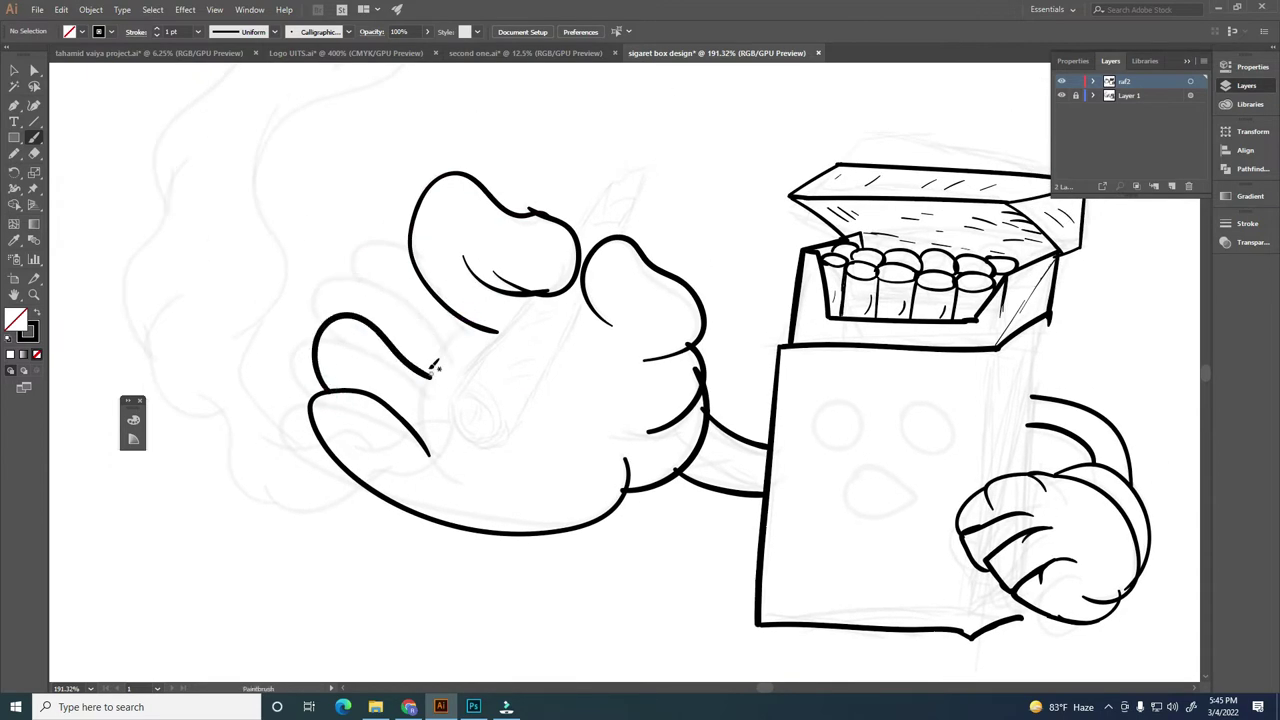
pyautogui.scroll(-1, 469, 363)
pyautogui.moveTo(476, 405)
pyautogui.mouseDown()
pyautogui.moveTo(440, 362)
pyautogui.moveTo(465, 395)
pyautogui.mouseUp()
# Step: Draw the cigarette with its curled round end and long sides, plus knuckle detail marks
pyautogui.moveTo(430, 362); pyautogui.dragTo(524, 264)
pyautogui.moveTo(486, 412); pyautogui.dragTo(566, 278)
pyautogui.moveTo(556, 210); pyautogui.dragTo(614, 148)
pyautogui.moveTo(613, 186)
pyautogui.mouseDown()
pyautogui.moveTo(600, 215)
pyautogui.moveTo(634, 133)
pyautogui.moveTo(572, 192)
pyautogui.mouseUp()
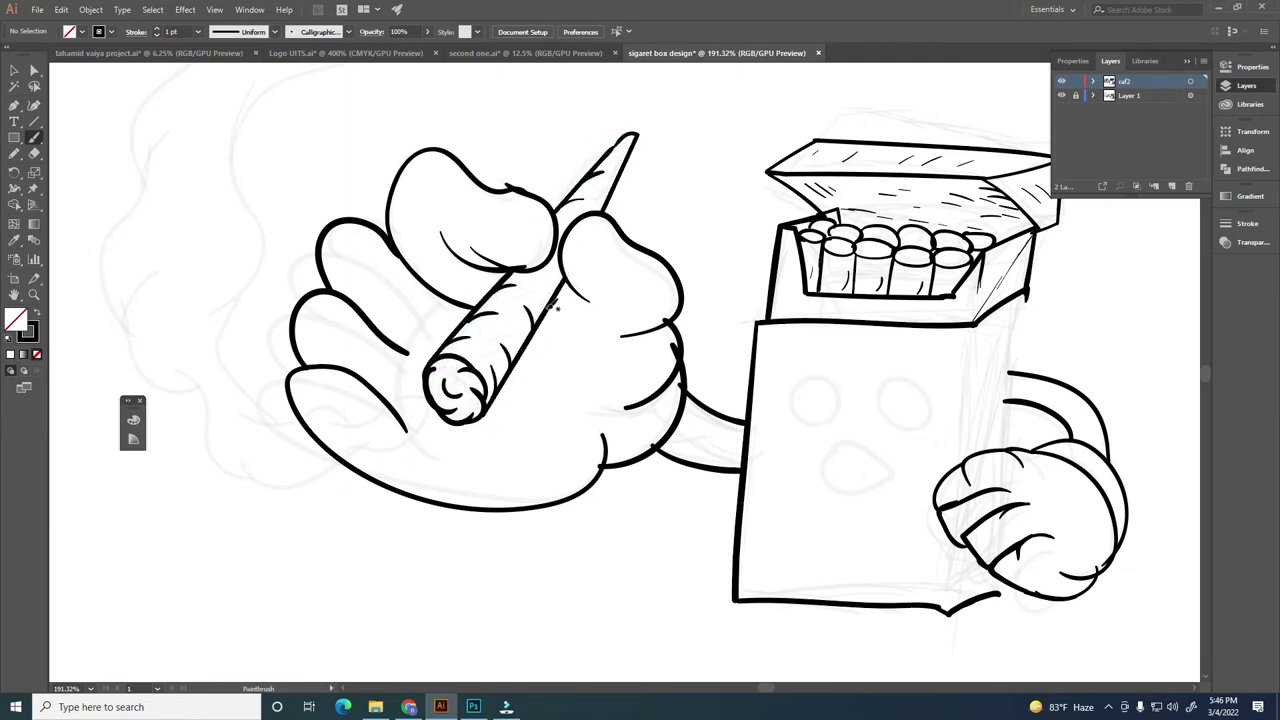
pyautogui.moveTo(559, 334); pyautogui.dragTo(594, 317)
pyautogui.moveTo(465, 152); pyautogui.dragTo(467, 167)
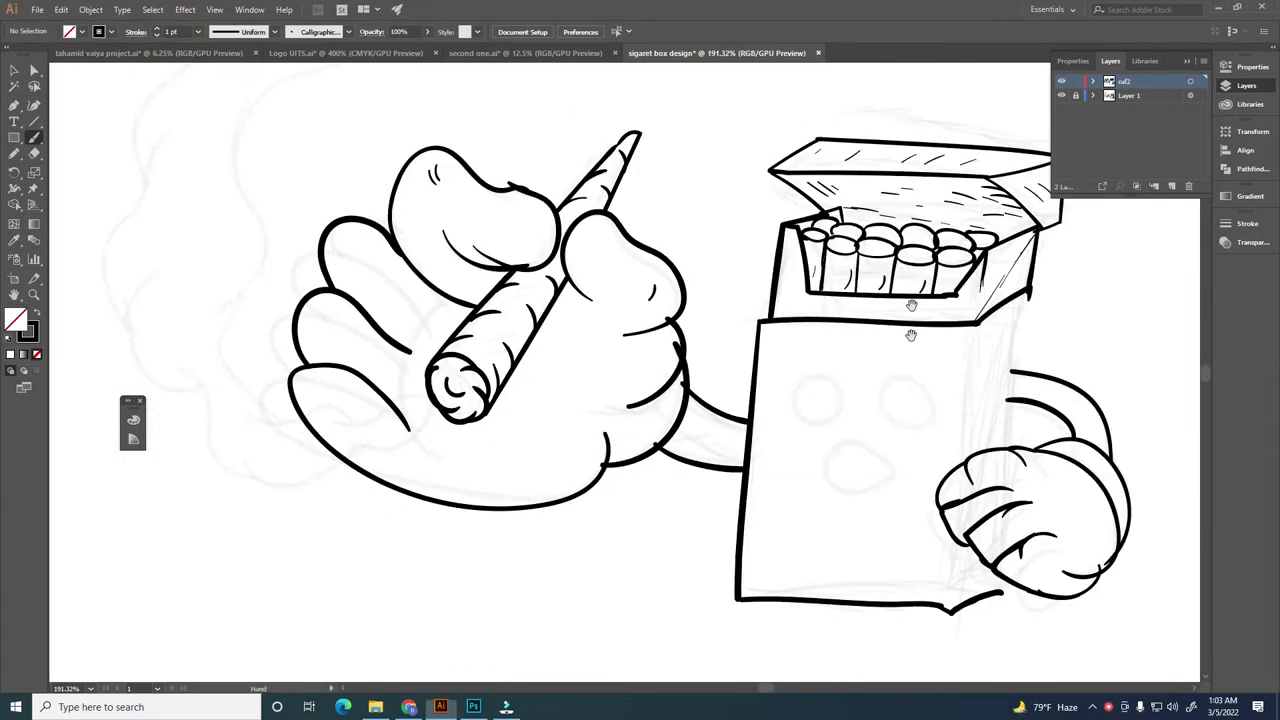
# Step: Add shading strokes along the pack's right edge
pyautogui.moveTo(911, 335); pyautogui.dragTo(829, 145)
pyautogui.moveTo(872, 345); pyautogui.dragTo(862, 379)
pyautogui.moveTo(886, 168); pyautogui.dragTo(877, 302)
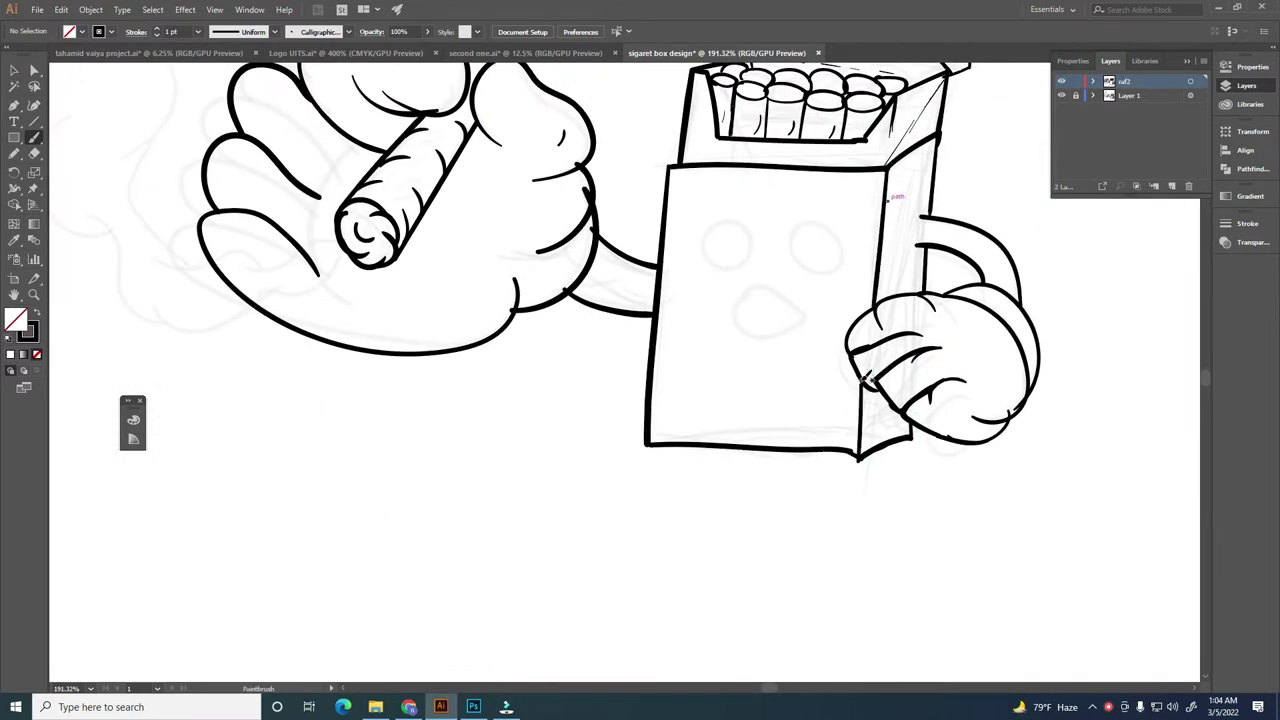
pyautogui.scroll(3, 757, 380)
pyautogui.hscroll(-4, 797, 400)
pyautogui.scroll(3, 400, 457)
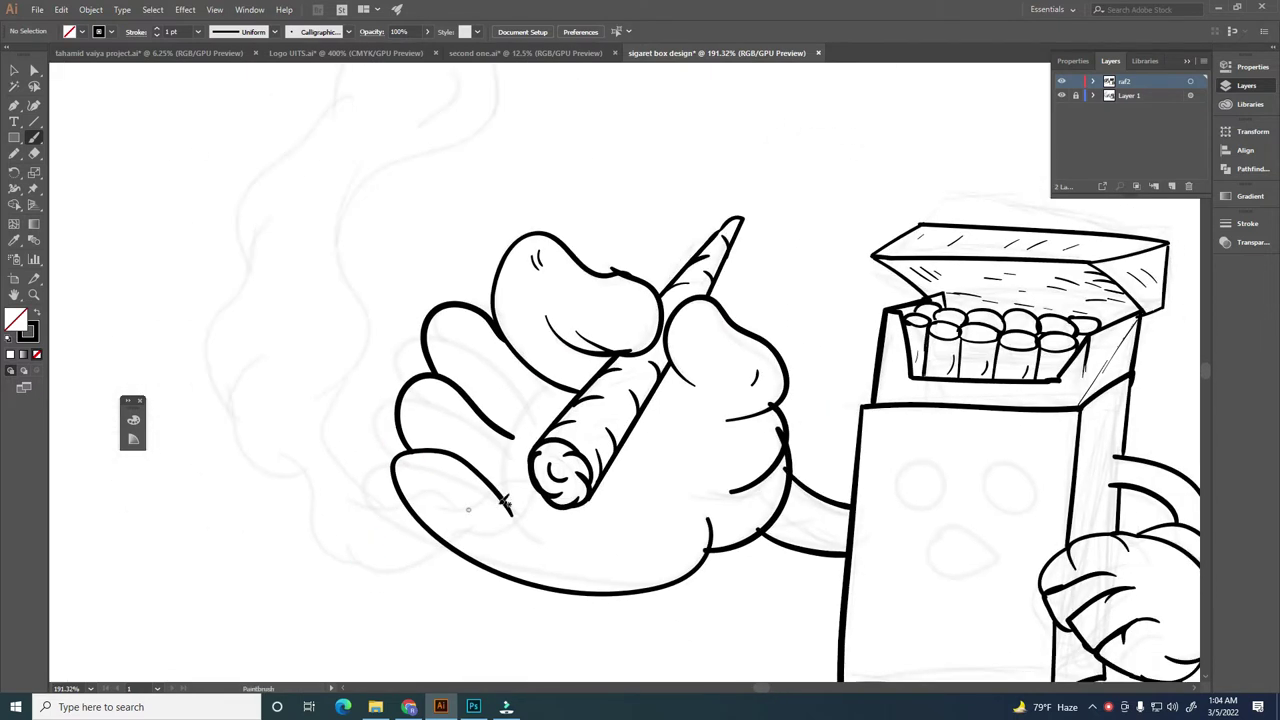
# Step: Draw a looping smoke line and a bumpy smoke-cloud outline rising beside the hand
pyautogui.scroll(3, 364, 315)
pyautogui.moveTo(390, 342); pyautogui.dragTo(381, 262)
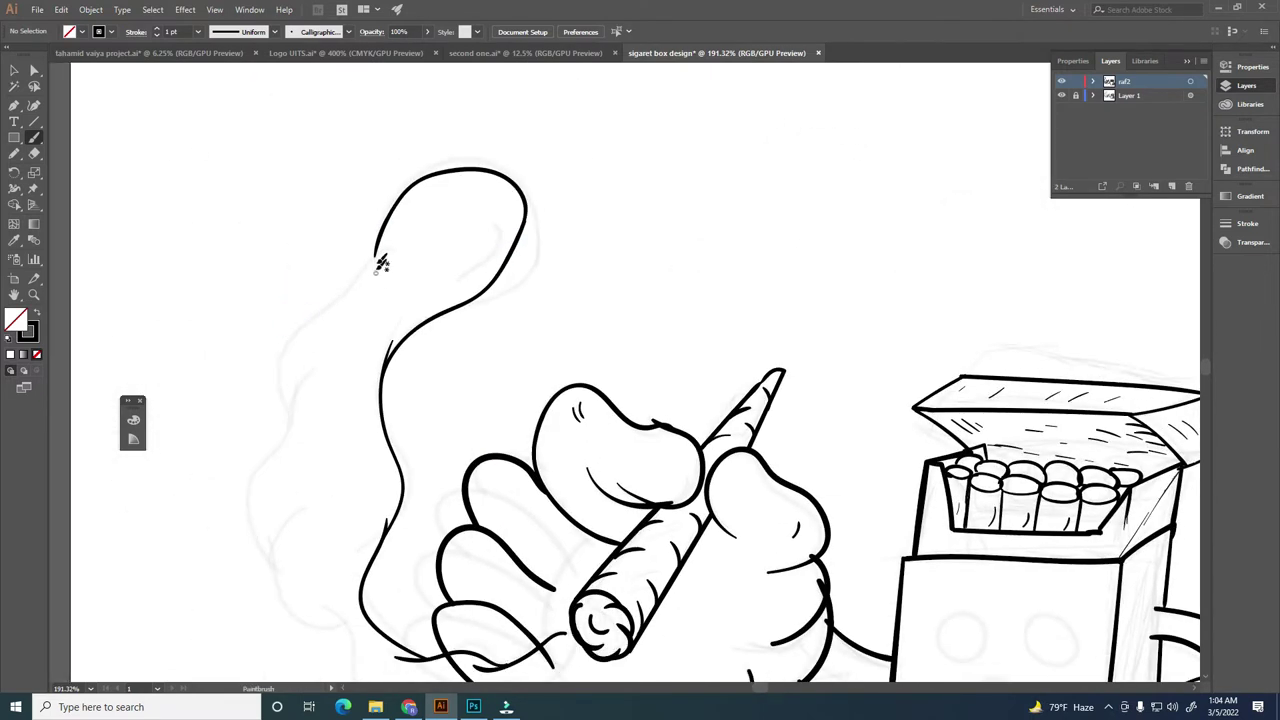
pyautogui.scroll(-3, 410, 240)
pyautogui.moveTo(300, 480); pyautogui.dragTo(330, 310)
pyautogui.scroll(-2, 360, 400)
pyautogui.scroll(-2, 360, 400)
pyautogui.scroll(-2, 400, 410)
pyautogui.moveTo(338, 426); pyautogui.dragTo(462, 392)
# Step: Adjust an anchor on the thumb outline path with the Direct Selection tool
pyautogui.scroll(2, 458, 392)
pyautogui.scroll(-5, 470, 392)
pyautogui.scroll(6, 480, 392)
pyautogui.scroll(-5, 480, 390)
pyautogui.scroll(4, 546, 354)
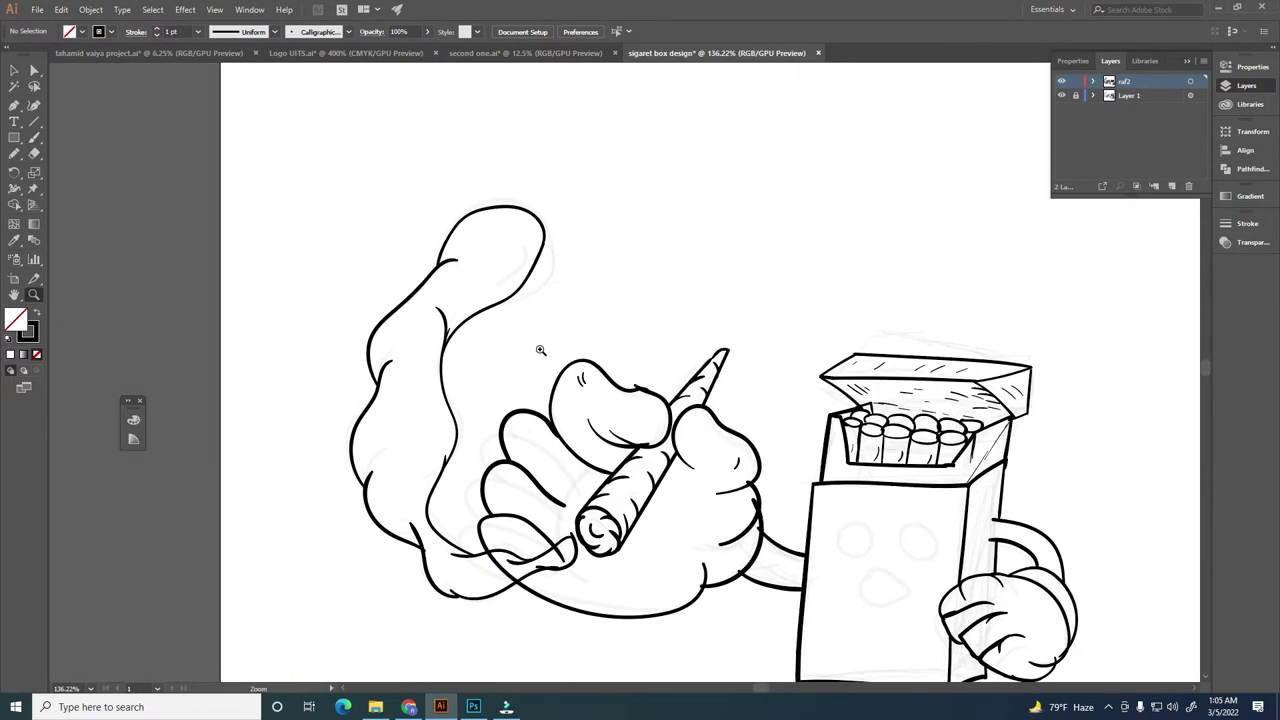
pyautogui.scroll(4, 540, 350)
pyautogui.scroll(2, 794, 343)
pyautogui.press('v')
pyautogui.click(651, 417)
pyautogui.press('a')
pyautogui.click(630, 386)
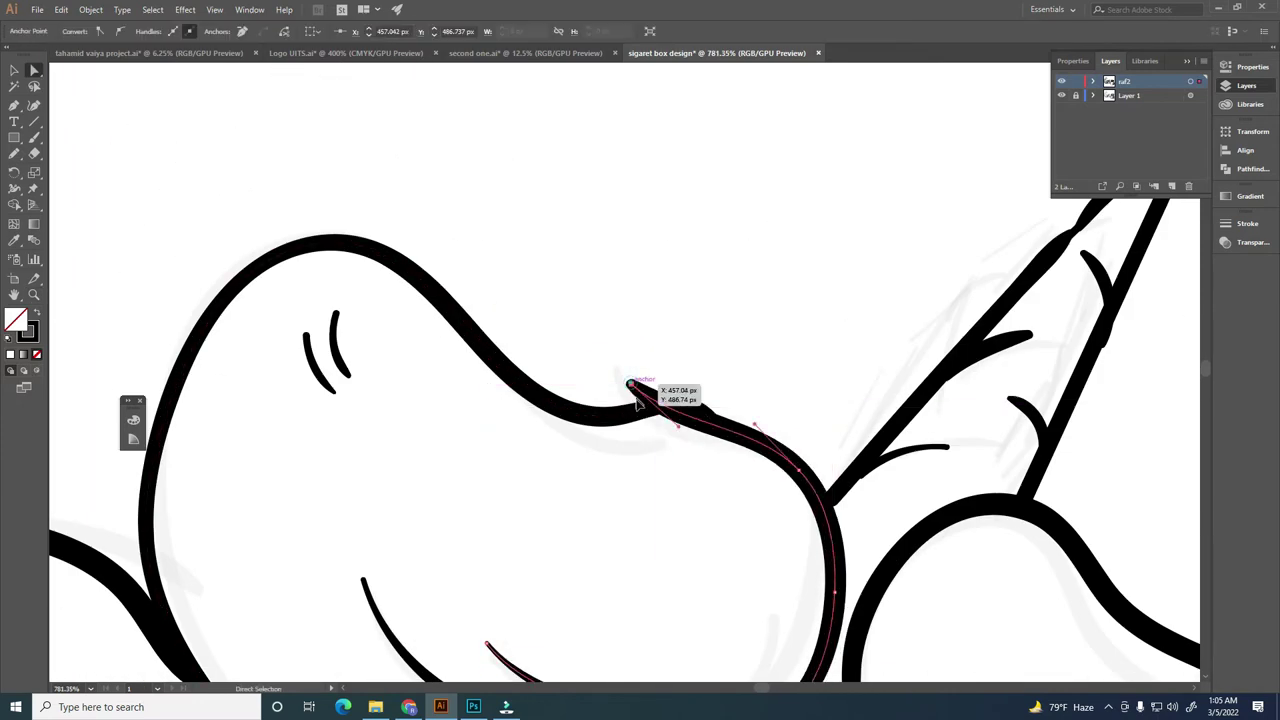
pyautogui.press('z')
# Step: Zoom out to check the smoke plume and the hand
pyautogui.scroll(-3, 650, 370)
pyautogui.scroll(-2, 661, 347)
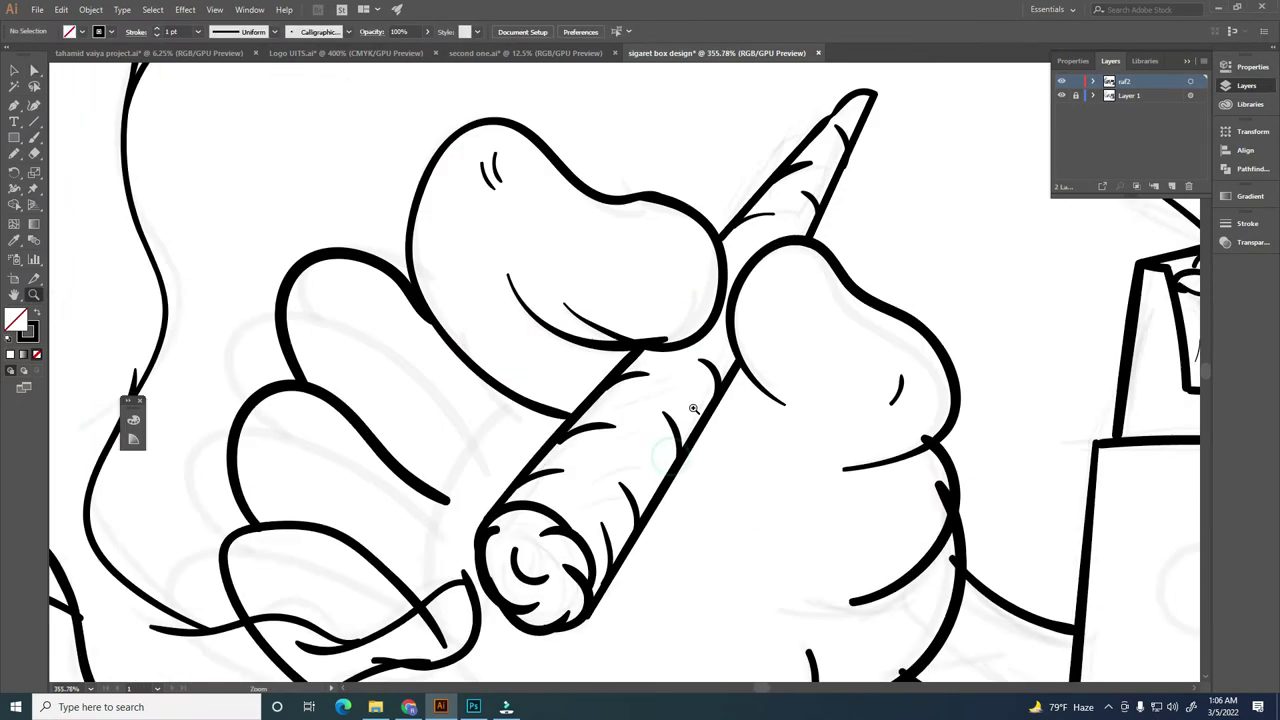
pyautogui.scroll(-3, 700, 360)
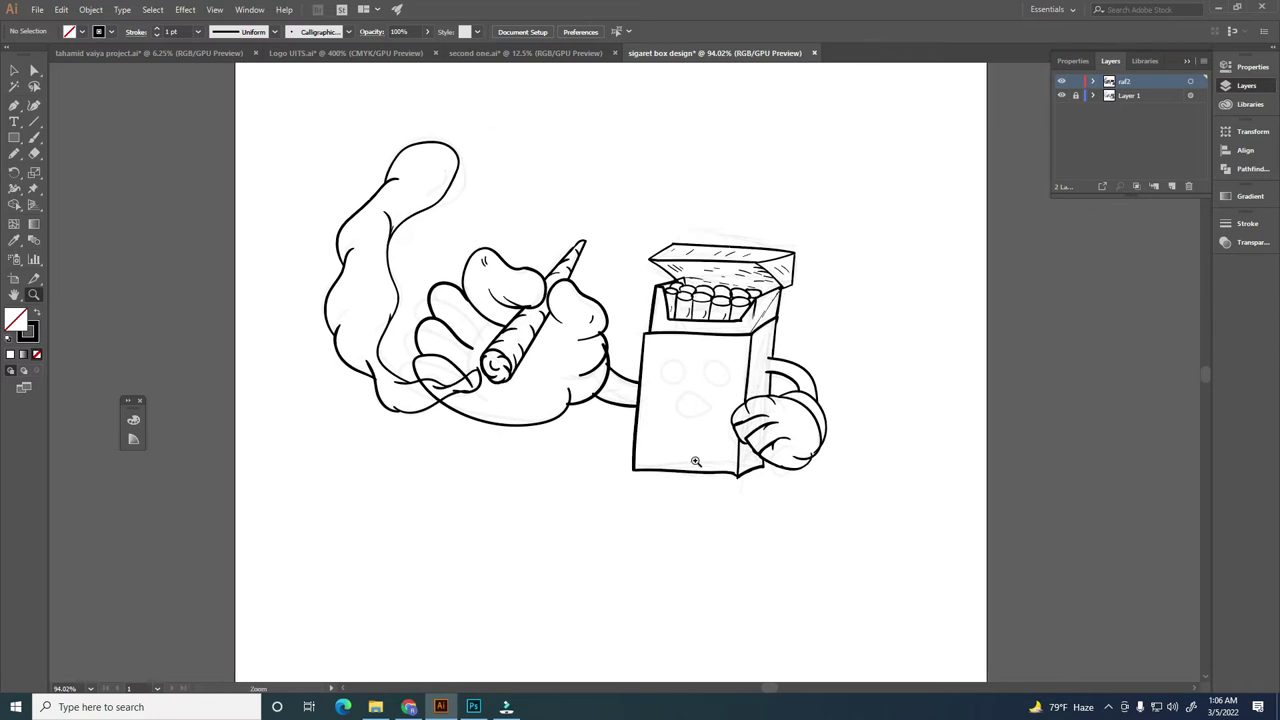
pyautogui.scroll(3, 728, 437)
# Step: Paintbrush the sneaker's lace curls and the sole line under the pack
pyautogui.scroll(-2, 700, 400)
pyautogui.press('b')
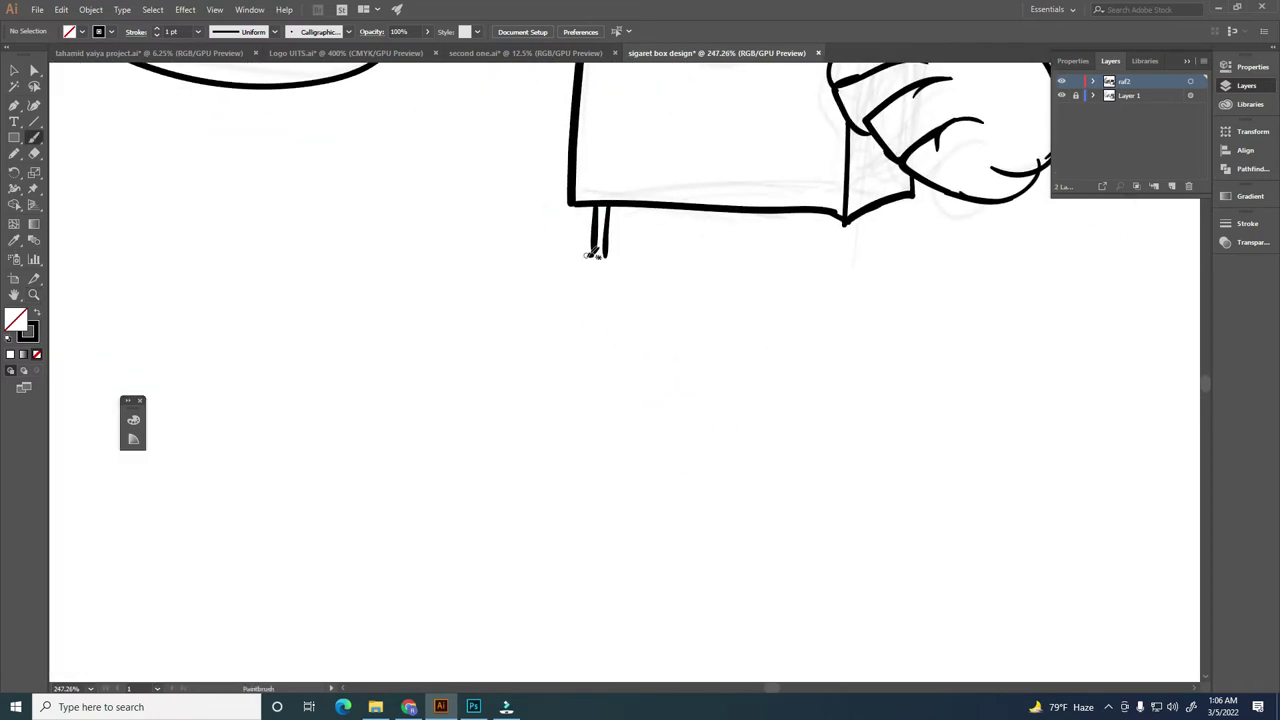
pyautogui.scroll(-1, 629, 256)
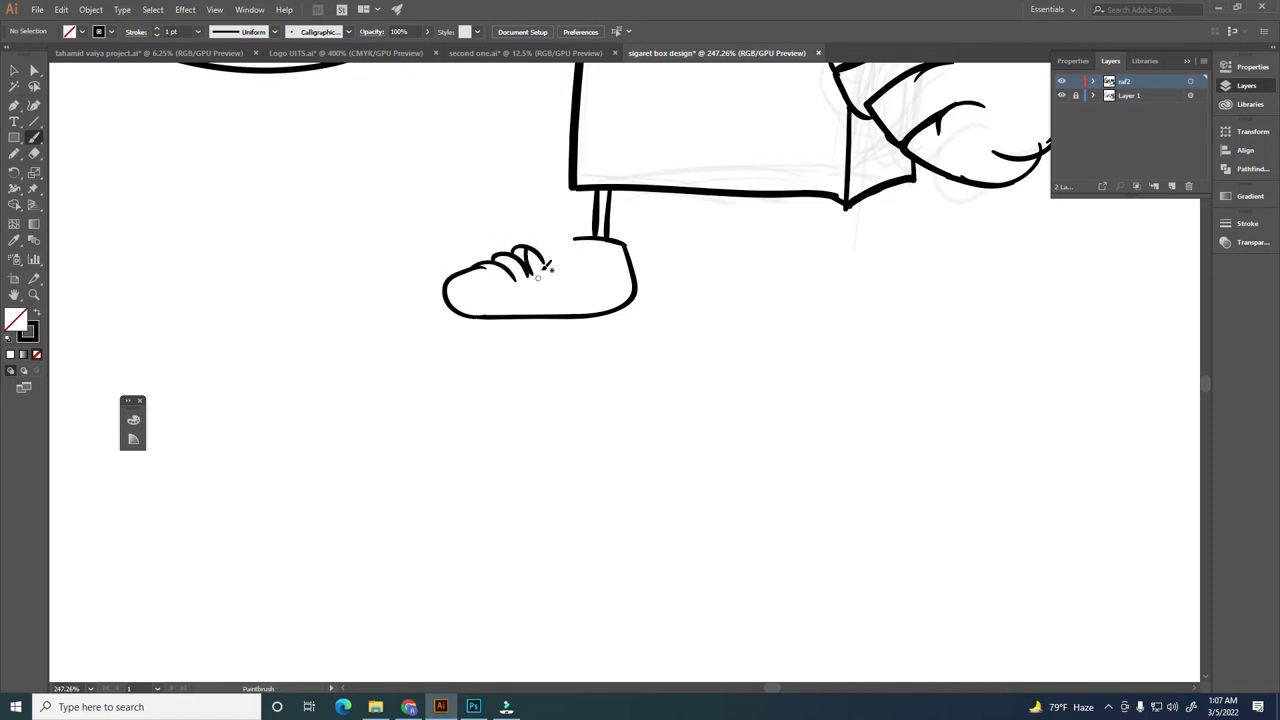
pyautogui.moveTo(578, 267); pyautogui.dragTo(566, 287)
pyautogui.moveTo(531, 253); pyautogui.dragTo(544, 226)
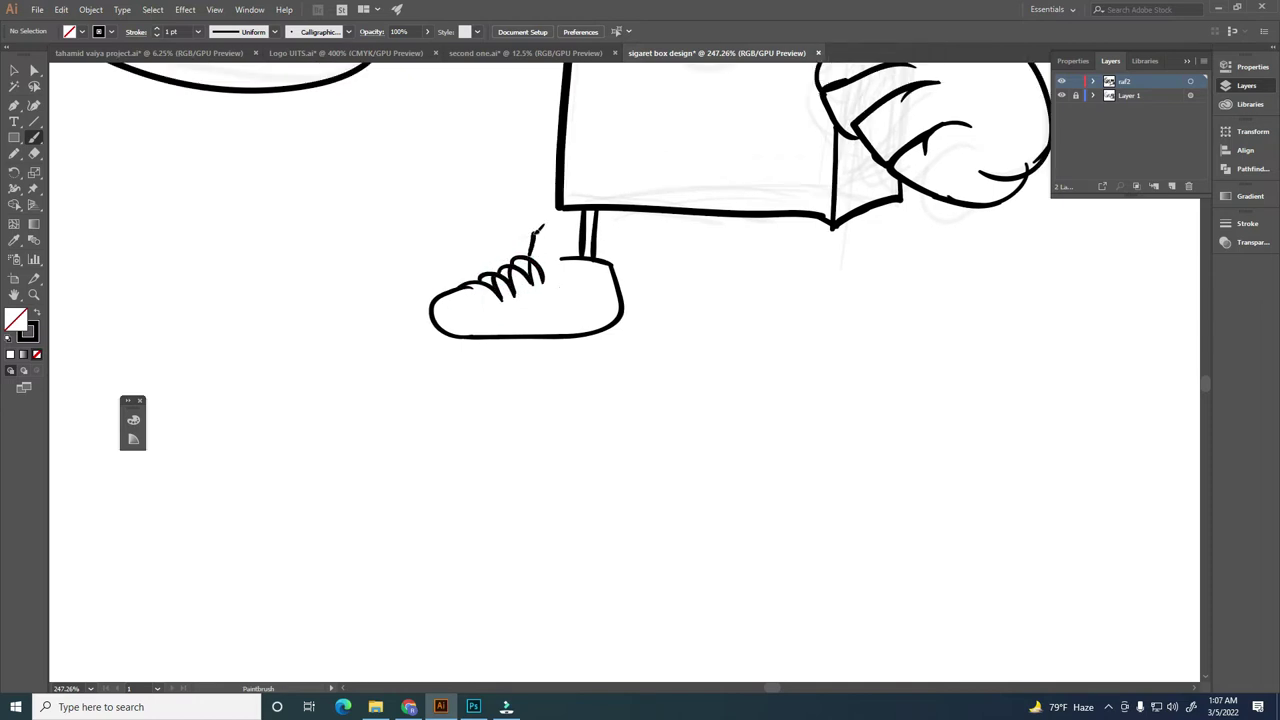
pyautogui.scroll(2, 575, 300)
pyautogui.scroll(1, 580, 360)
pyautogui.moveTo(626, 450); pyautogui.dragTo(455, 468)
# Step: Reshape the shoe-top stroke by dragging one of its anchors with Direct Selection
pyautogui.scroll(2, 470, 480)
pyautogui.scroll(1, 654, 458)
pyautogui.press('a')
pyautogui.click(580, 434)
pyautogui.hscroll(1, 600, 440)
pyautogui.scroll(1, 558, 440)
pyautogui.click(568, 450)
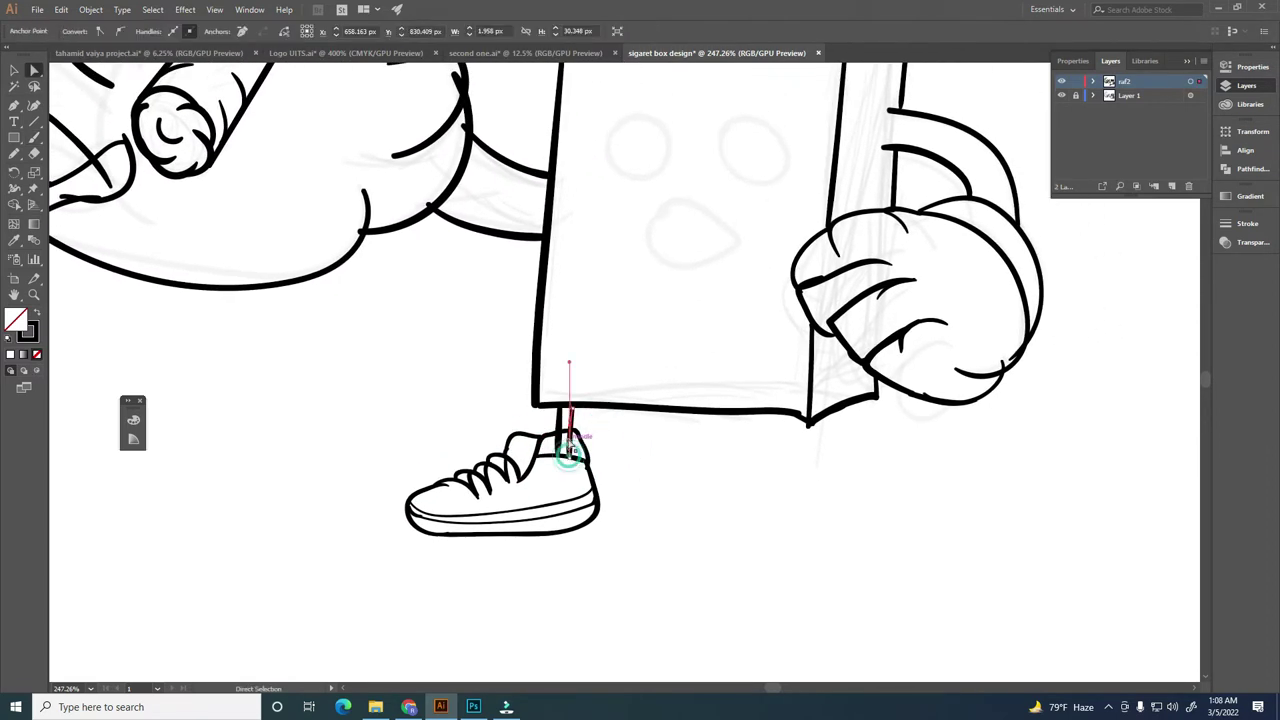
pyautogui.moveTo(572, 452); pyautogui.dragTo(566, 444)
pyautogui.scroll(-1, 563, 505)
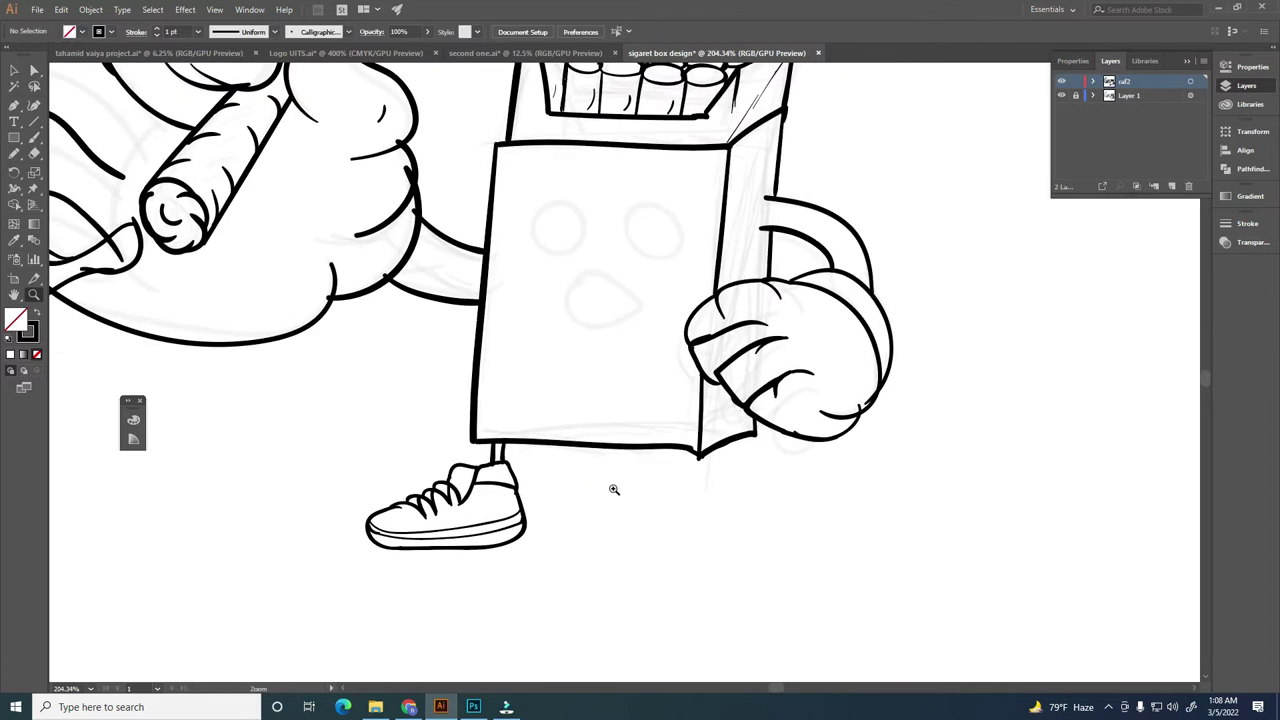
pyautogui.scroll(-1, 459, 449)
# Step: Pan to the pack's bottom-right corner and zoom on the right leg area
pyautogui.moveTo(548, 504); pyautogui.dragTo(570, 412)
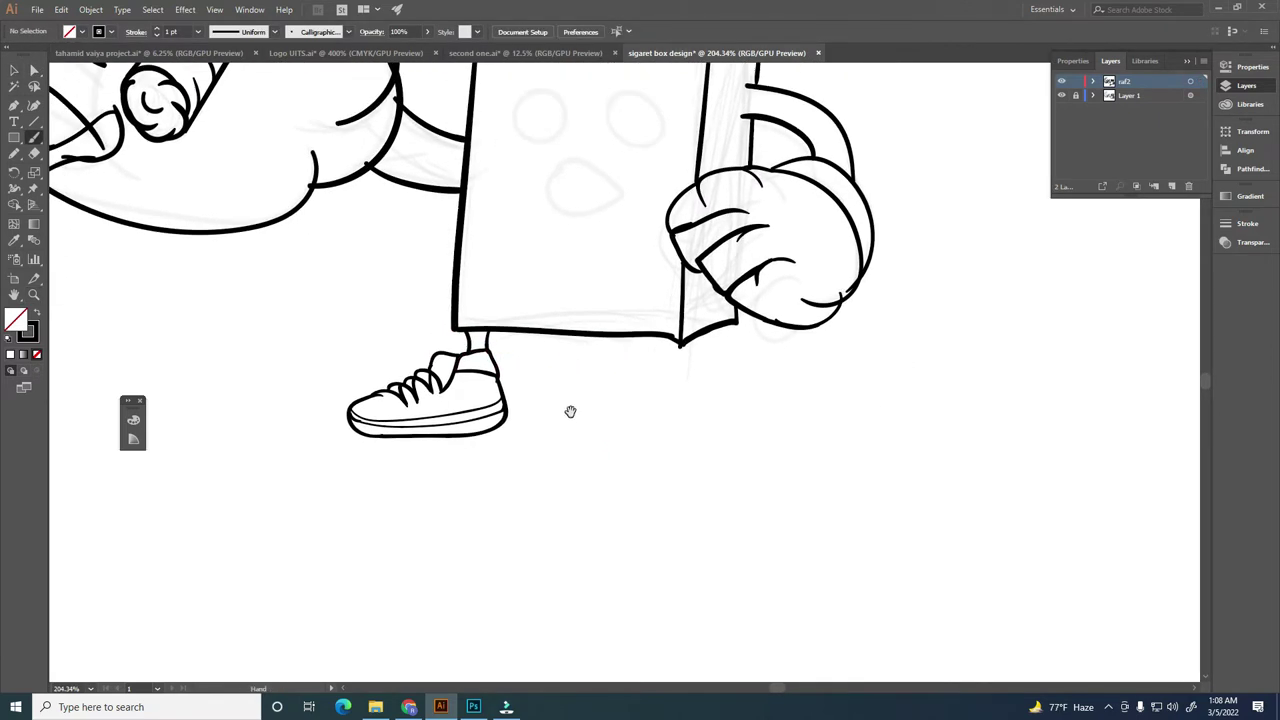
pyautogui.moveTo(458, 355); pyautogui.dragTo(602, 445)
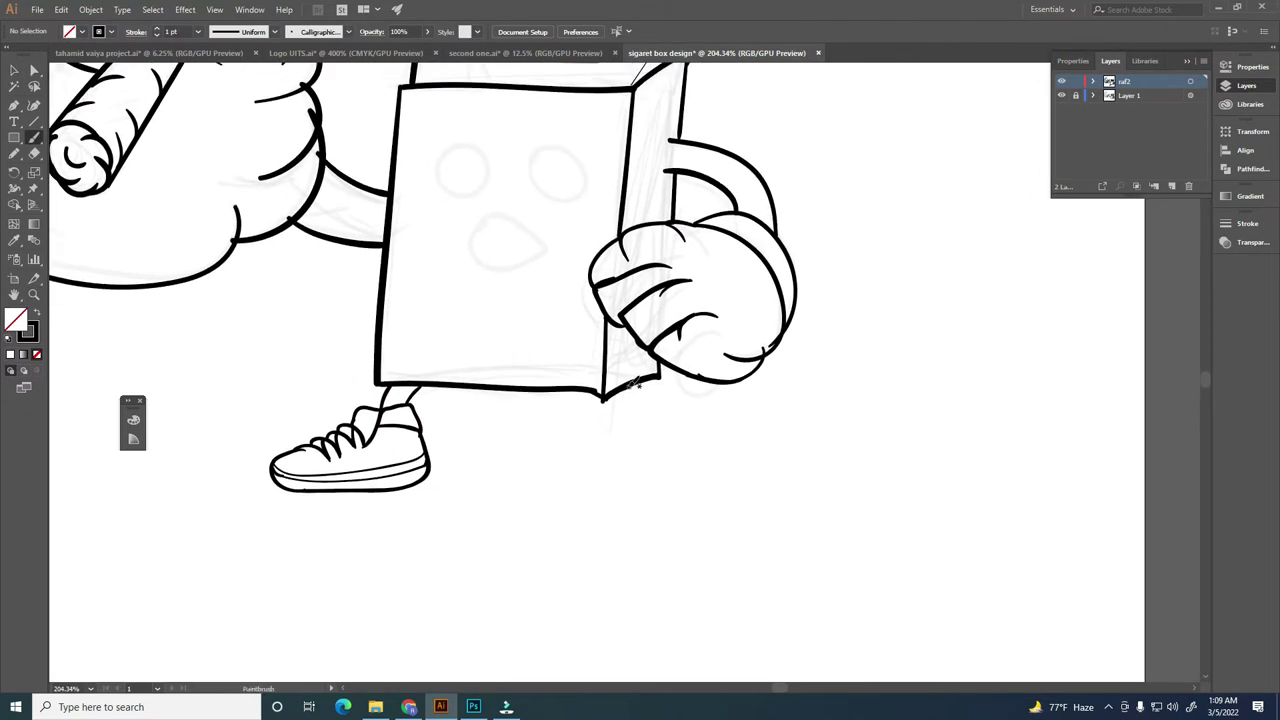
pyautogui.scroll(-1, 652, 373)
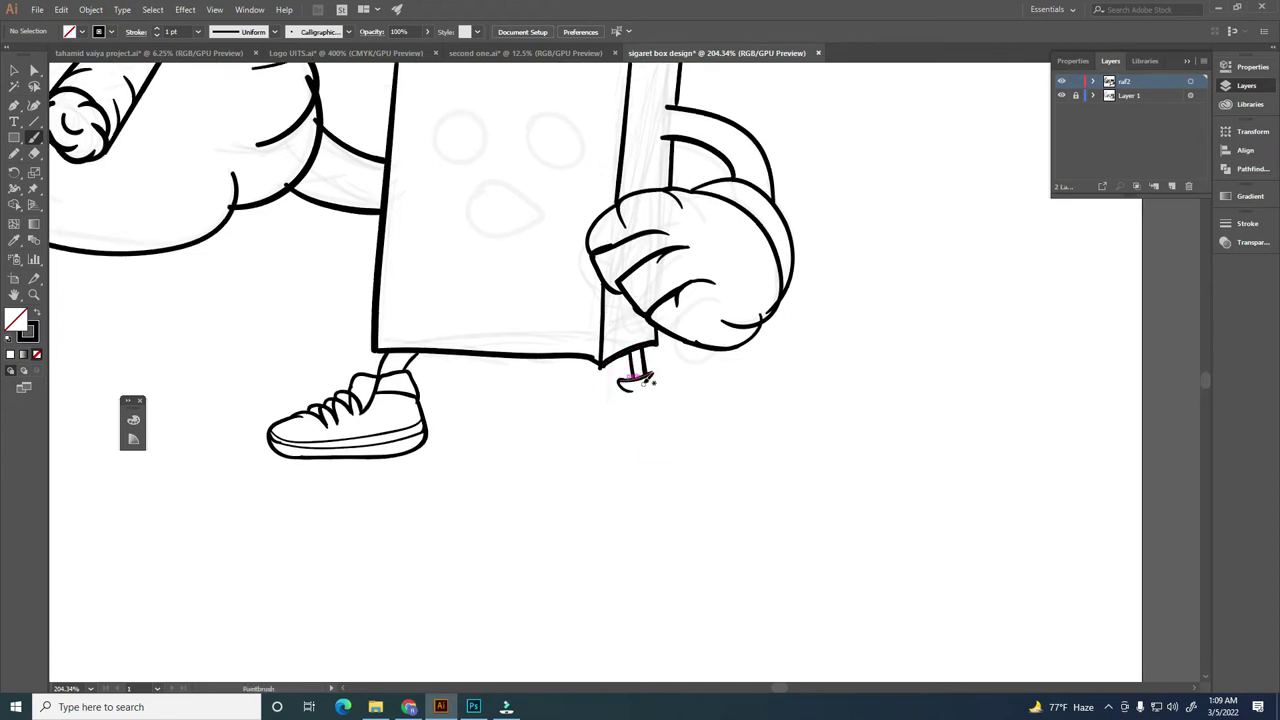
pyautogui.scroll(-1, 655, 372)
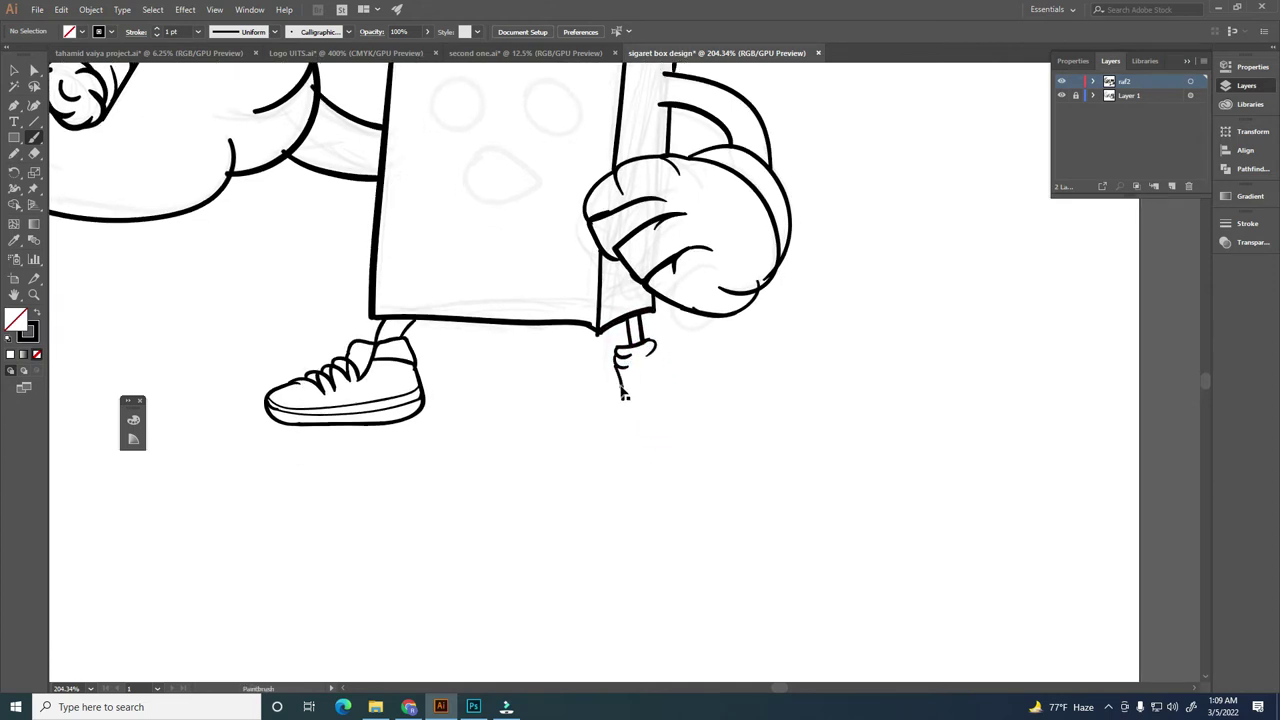
pyautogui.scroll(-1, 658, 374)
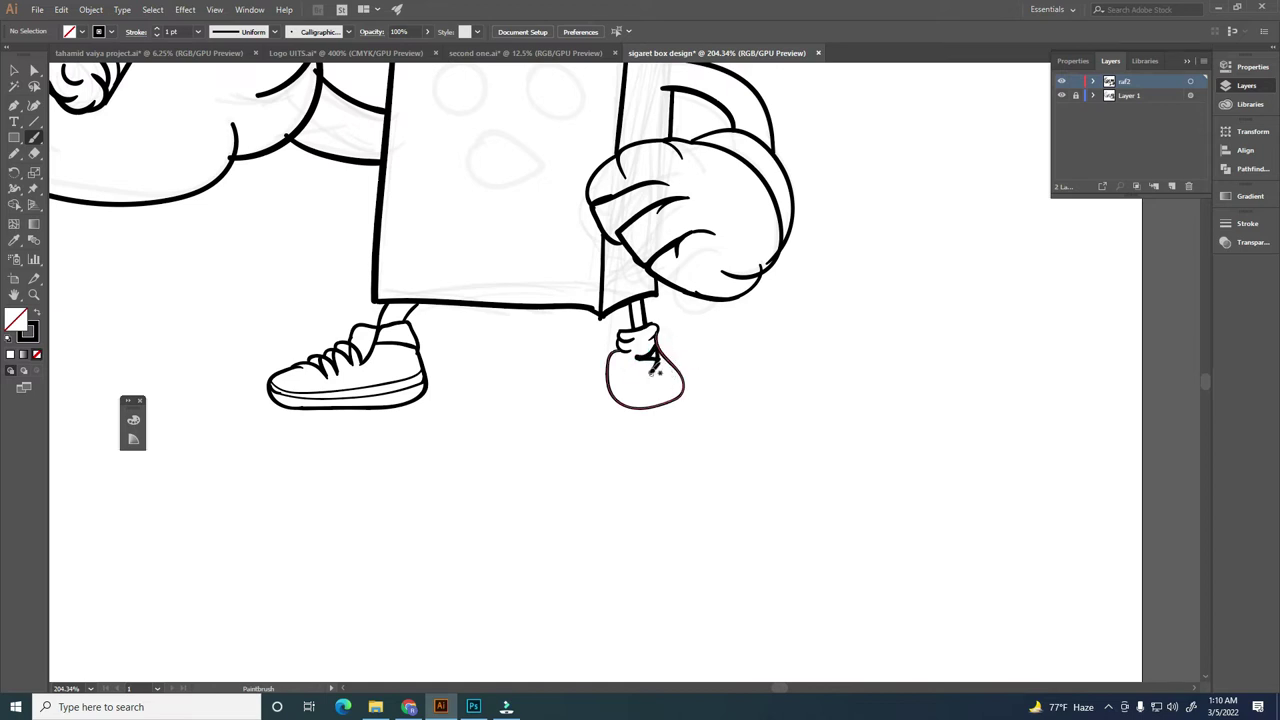
pyautogui.scroll(-1, 649, 376)
pyautogui.scroll(-1, 625, 393)
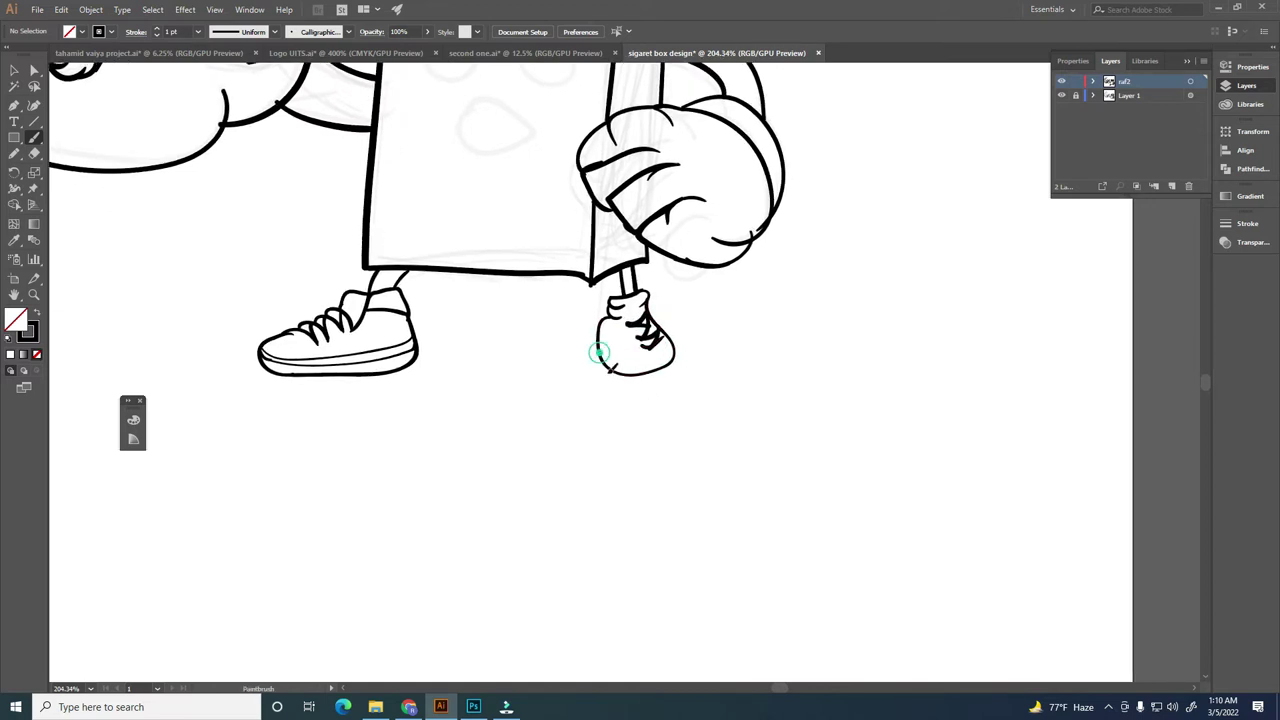
pyautogui.scroll(-1, 598, 352)
pyautogui.scroll(-3, 620, 430)
# Step: Zoom in and out to review the right leg's laced sneaker
pyautogui.scroll(4, 698, 434)
pyautogui.scroll(-5, 700, 436)
pyautogui.scroll(5, 726, 480)
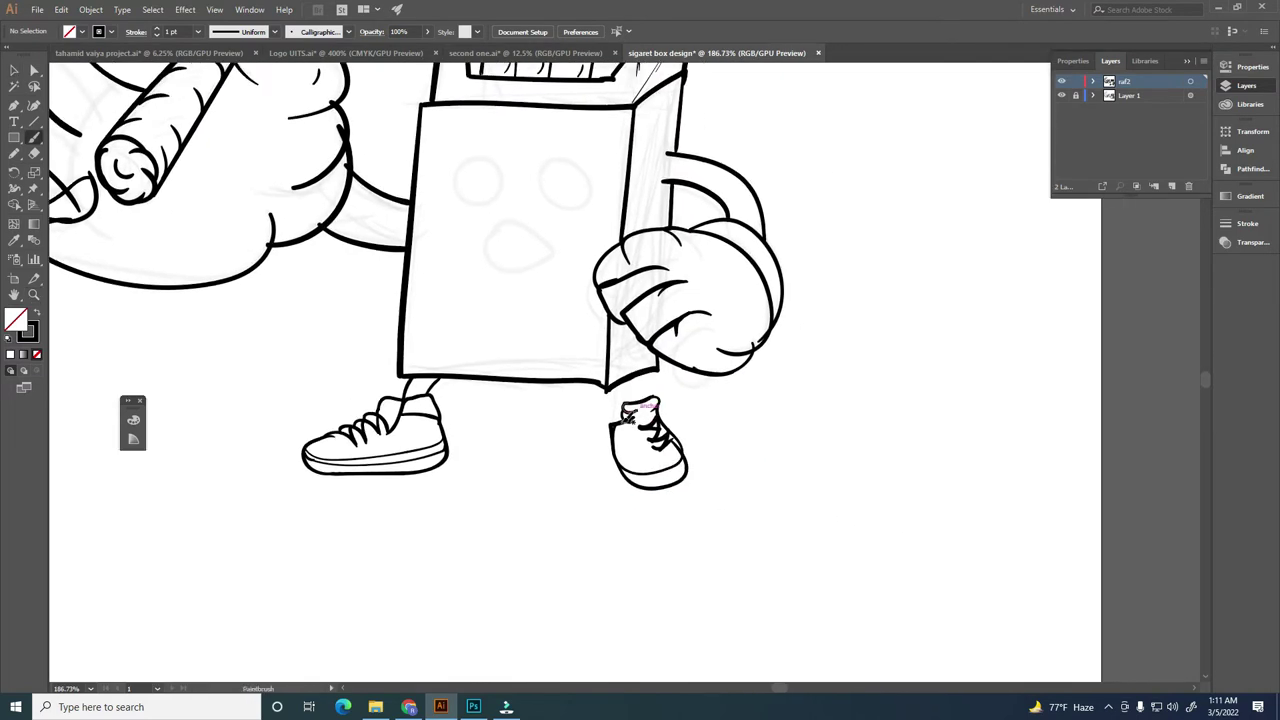
pyautogui.scroll(-5, 723, 463)
pyautogui.scroll(6, 722, 454)
pyautogui.scroll(-1, 700, 480)
pyautogui.scroll(1, 714, 500)
pyautogui.scroll(-3, 720, 440)
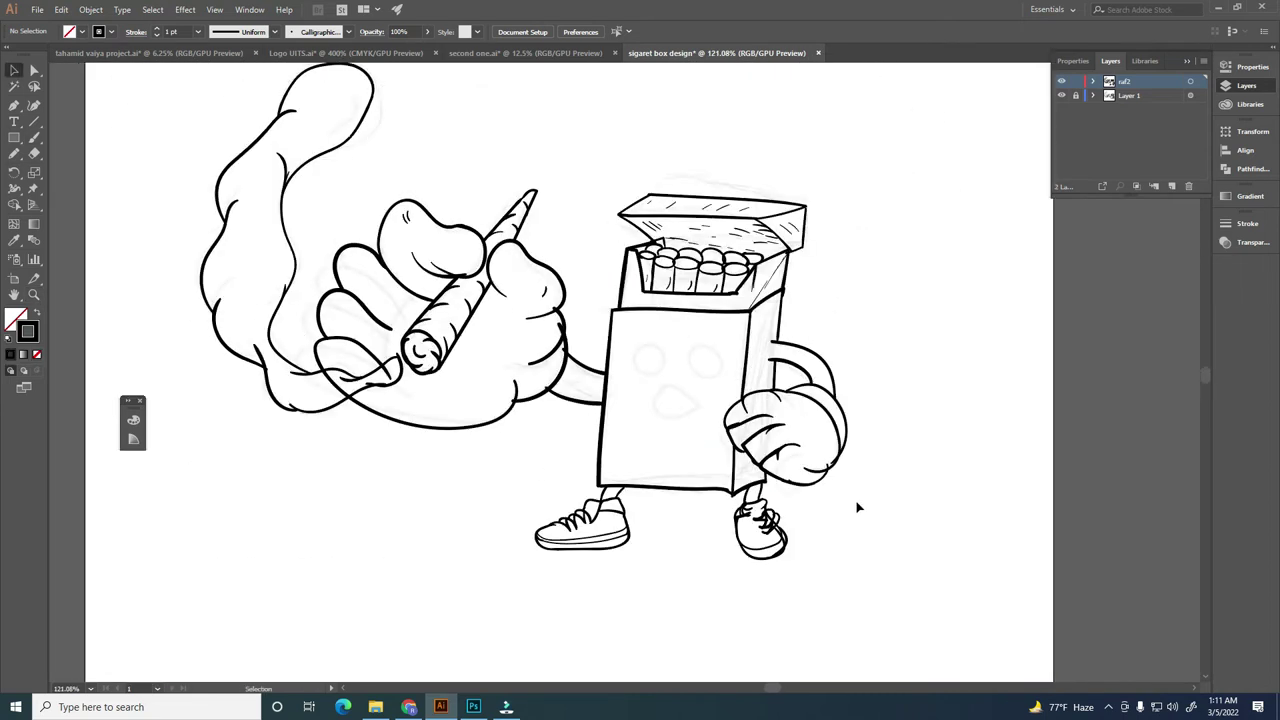
# Step: Cut the stray curve under the fingers with Scissors and delete the loose piece
pyautogui.scroll(-2, 857, 508)
pyautogui.moveTo(457, 271); pyautogui.dragTo(863, 581)
pyautogui.click(677, 498)
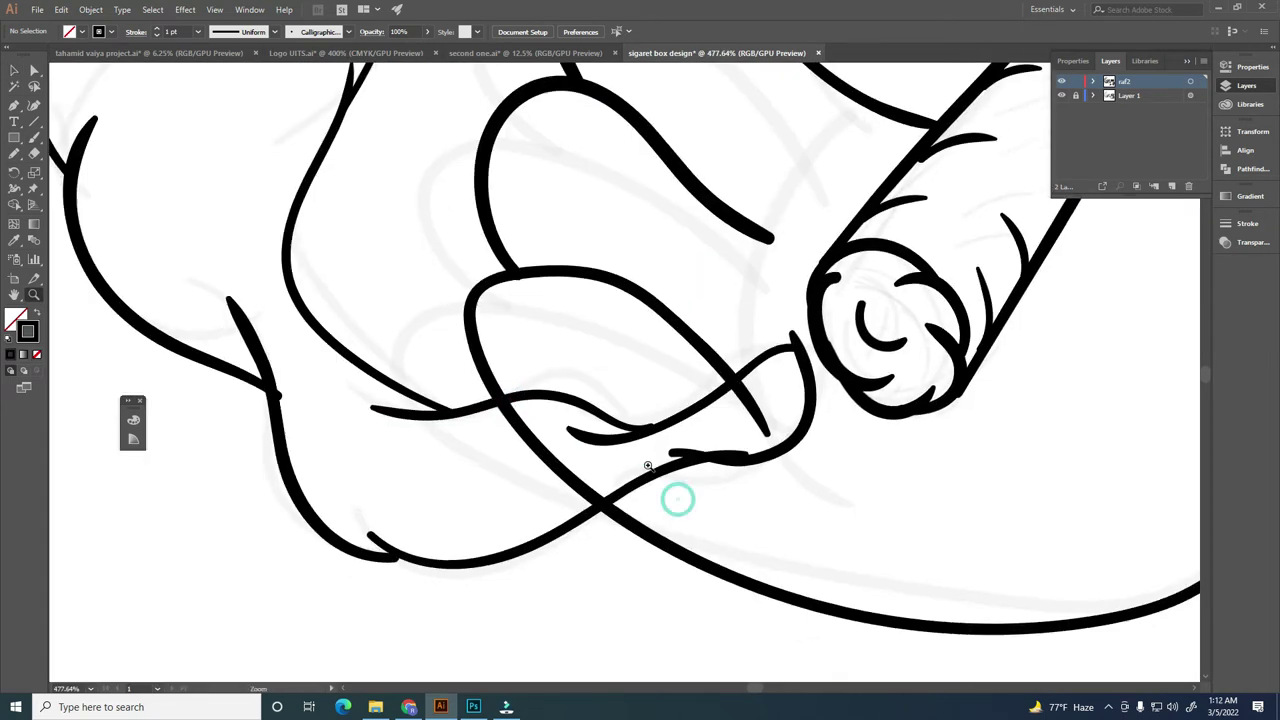
pyautogui.press('c')
pyautogui.click(563, 483)
pyautogui.click(735, 380)
pyautogui.press('Delete')
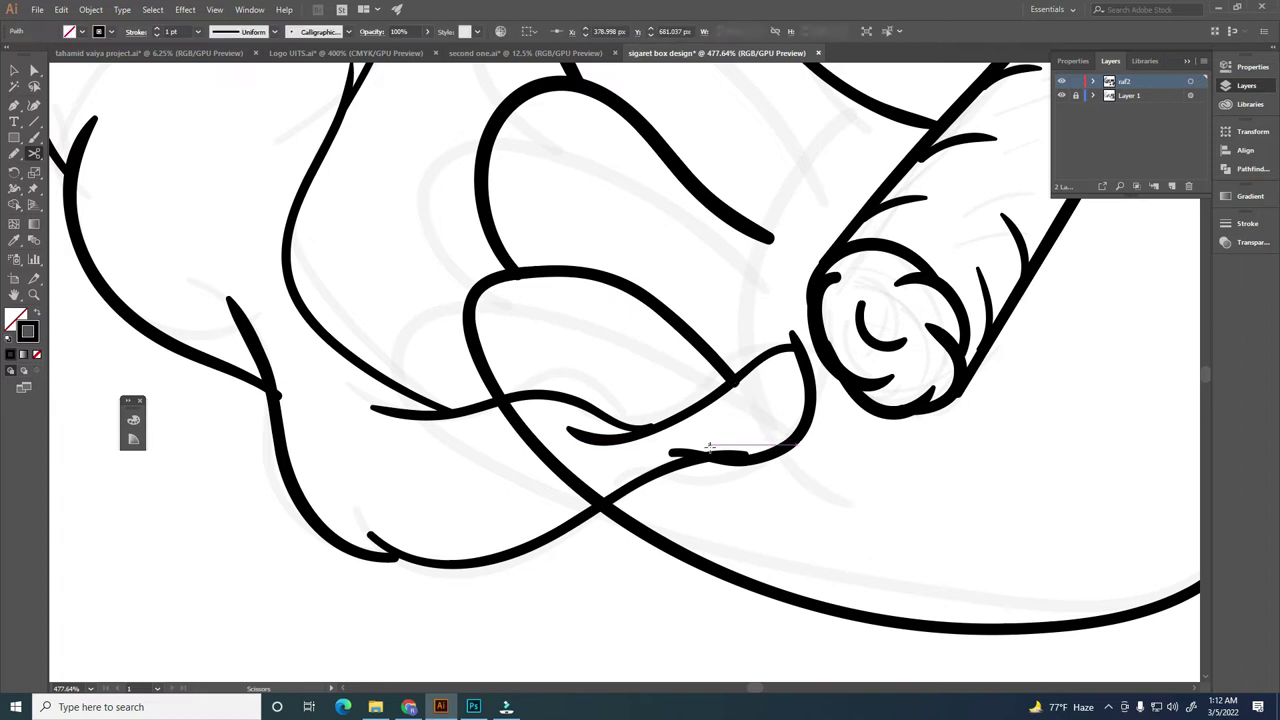
pyautogui.press('Delete')
# Step: Zoom in and out to review the tidied hand
pyautogui.press('z')
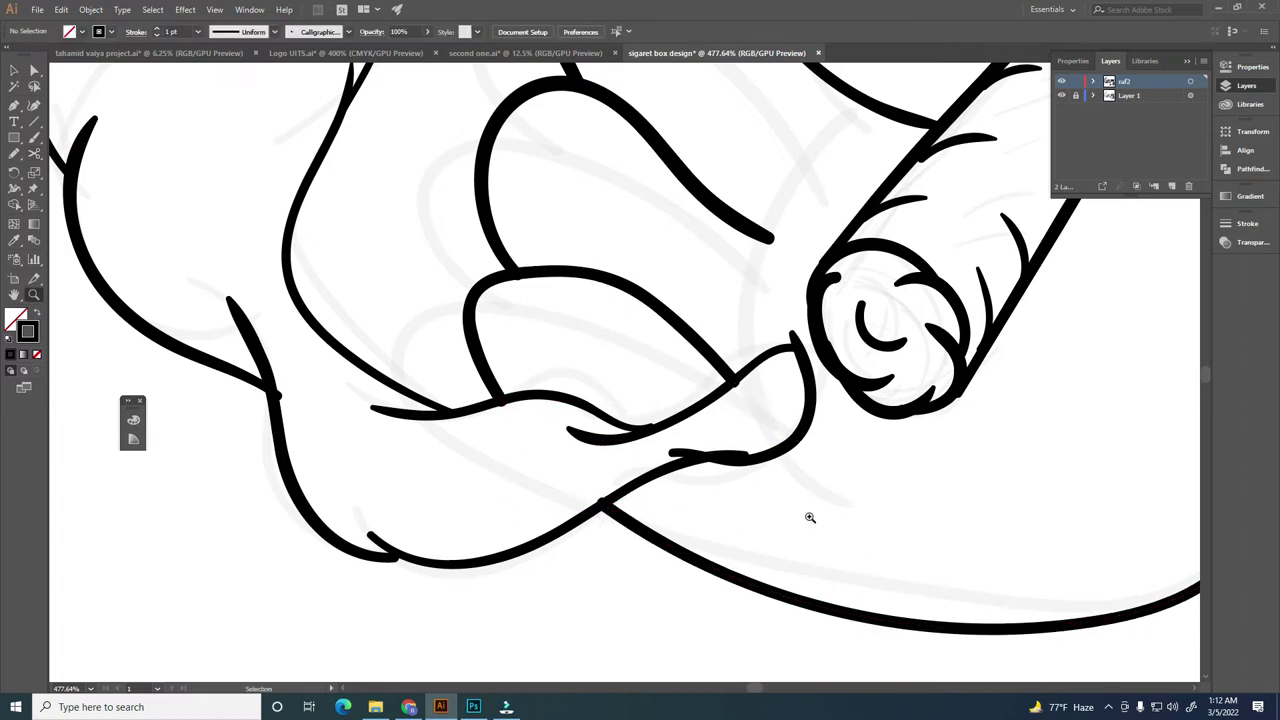
pyautogui.scroll(-5, 808, 517)
pyautogui.scroll(2, 795, 535)
pyautogui.scroll(1, 805, 497)
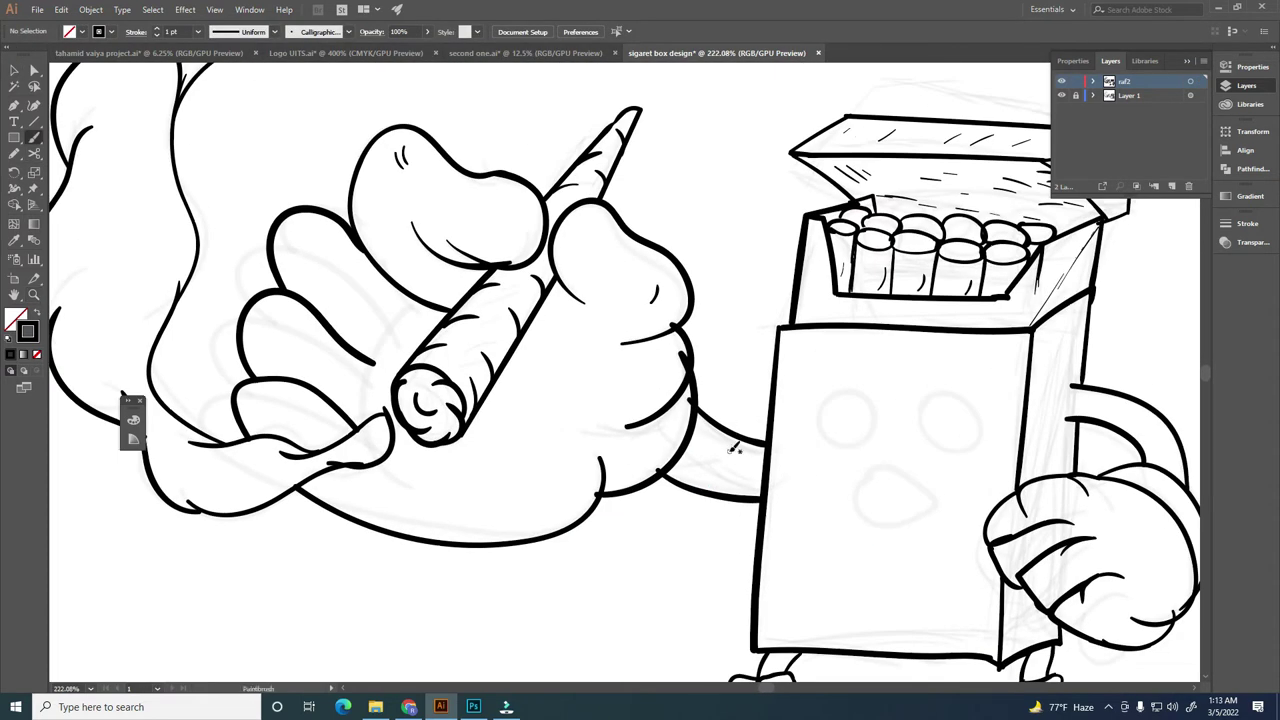
pyautogui.scroll(-1, 751, 487)
pyautogui.scroll(-2, 751, 487)
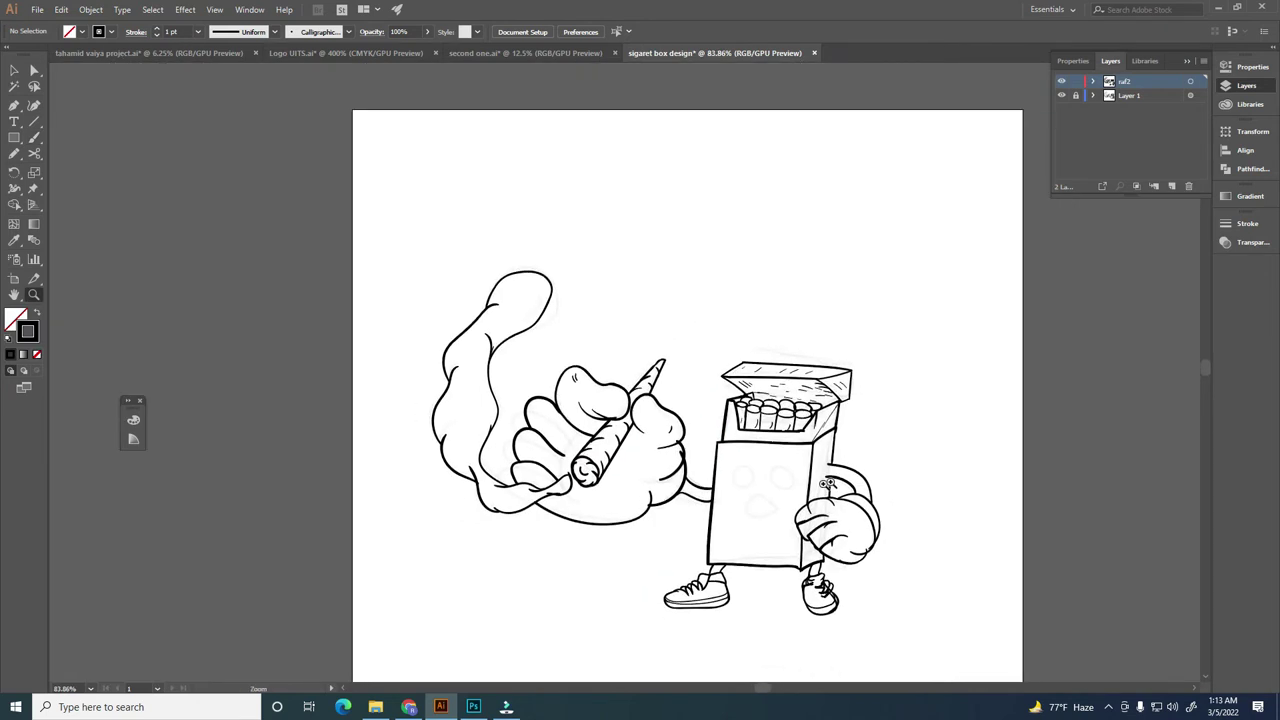
pyautogui.scroll(3, 907, 500)
# Step: Zoom around the pack to check the whole inked character
pyautogui.press('z')
pyautogui.scroll(1, 887, 410)
pyautogui.scroll(3, 744, 478)
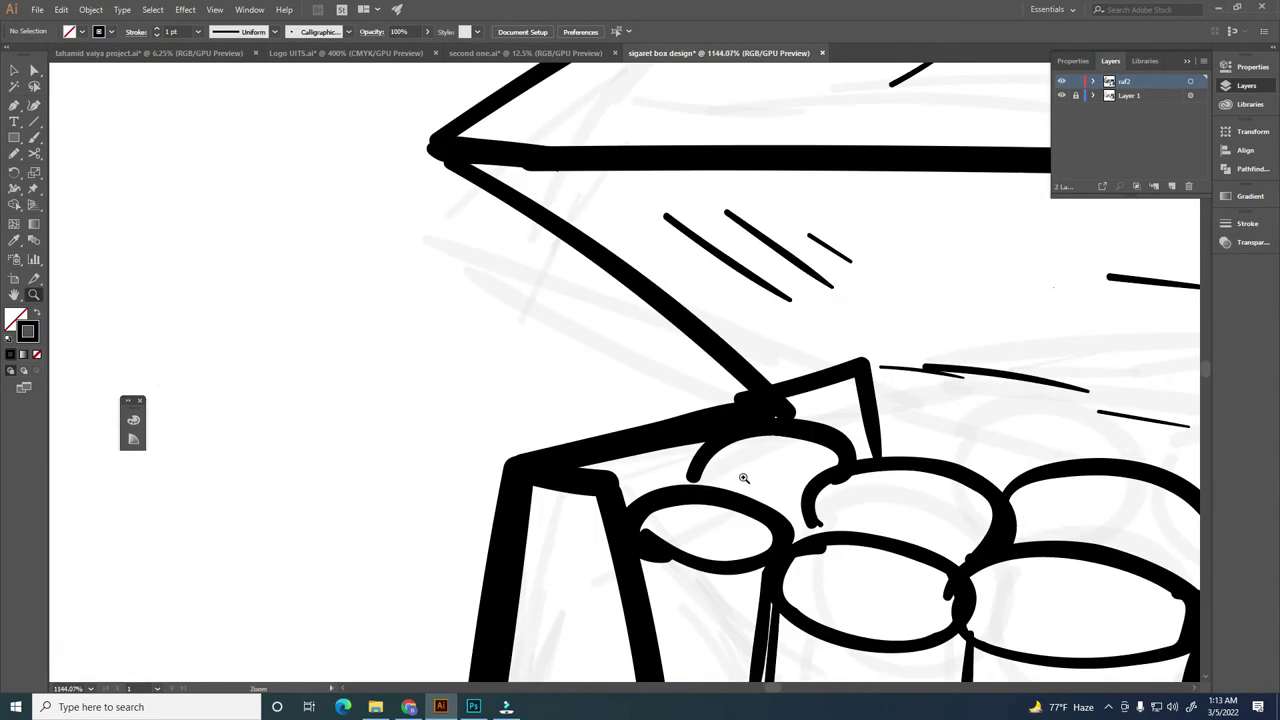
pyautogui.scroll(-2, 733, 456)
pyautogui.scroll(2, 880, 506)
pyautogui.scroll(-2, 791, 517)
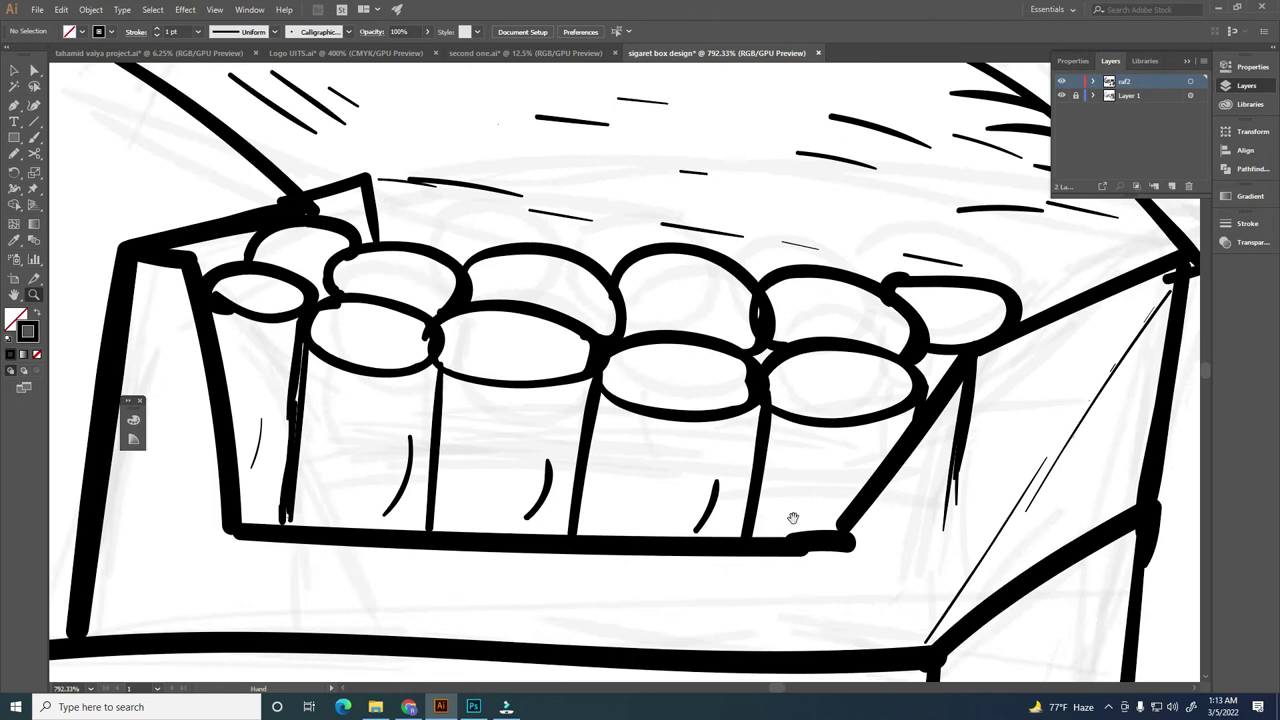
pyautogui.scroll(4, 430, 450)
pyautogui.scroll(-4, 430, 450)
pyautogui.scroll(-3, 694, 503)
# Step: Lock and hide the raf2 backup copy, return to raf2, and set black fill with no stroke
pyautogui.press('v')
pyautogui.hotkey('ctrl', 'a')
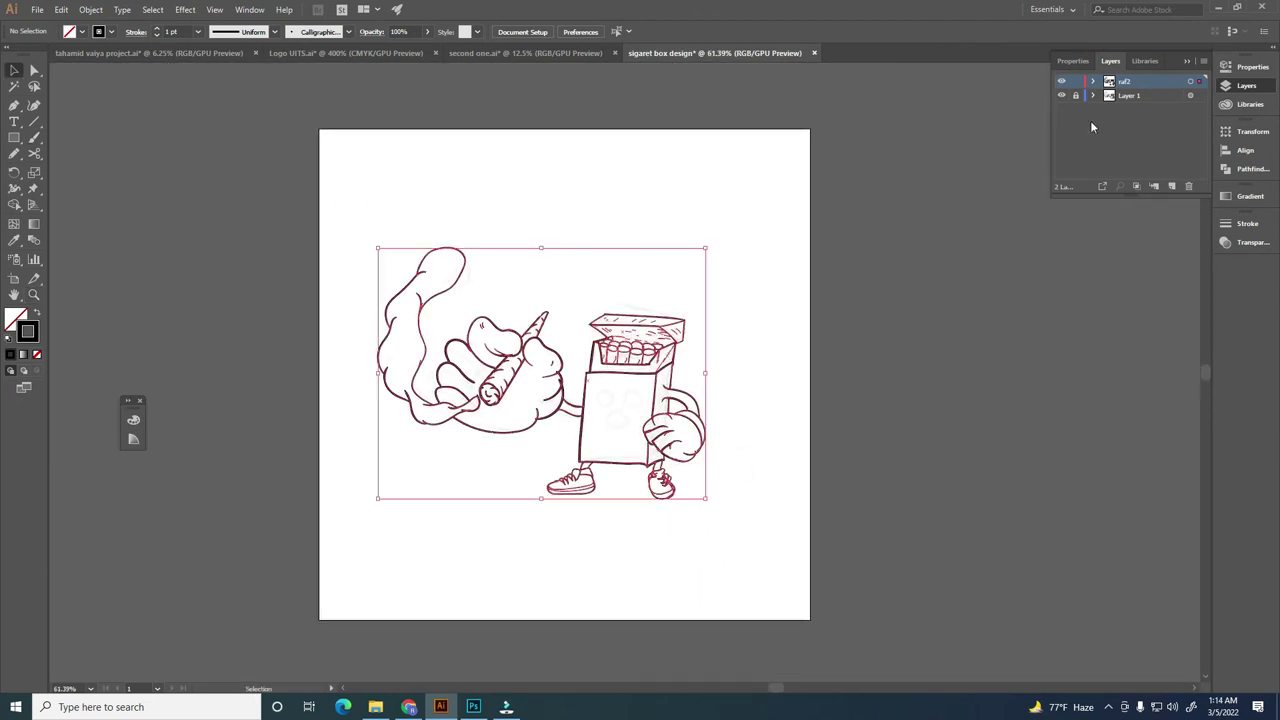
pyautogui.click(1077, 88)
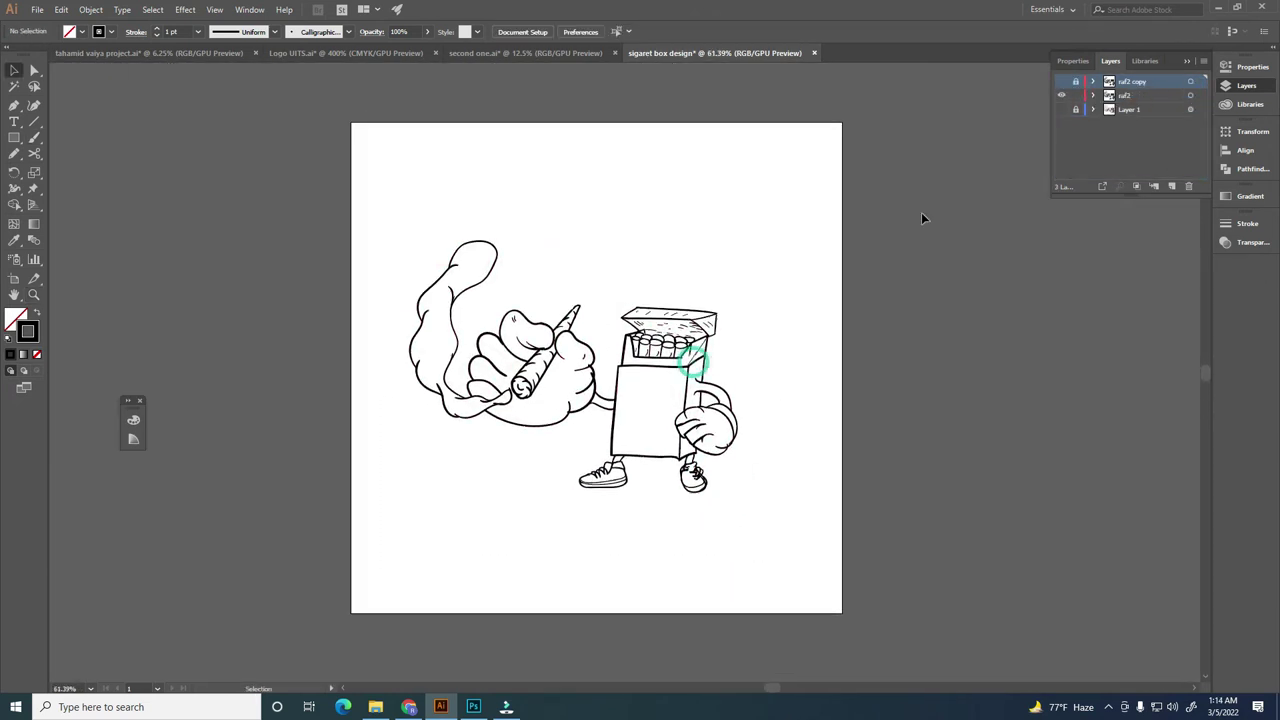
pyautogui.click(1125, 95)
pyautogui.hotkey('shift', 'x')
pyautogui.click(366, 311)
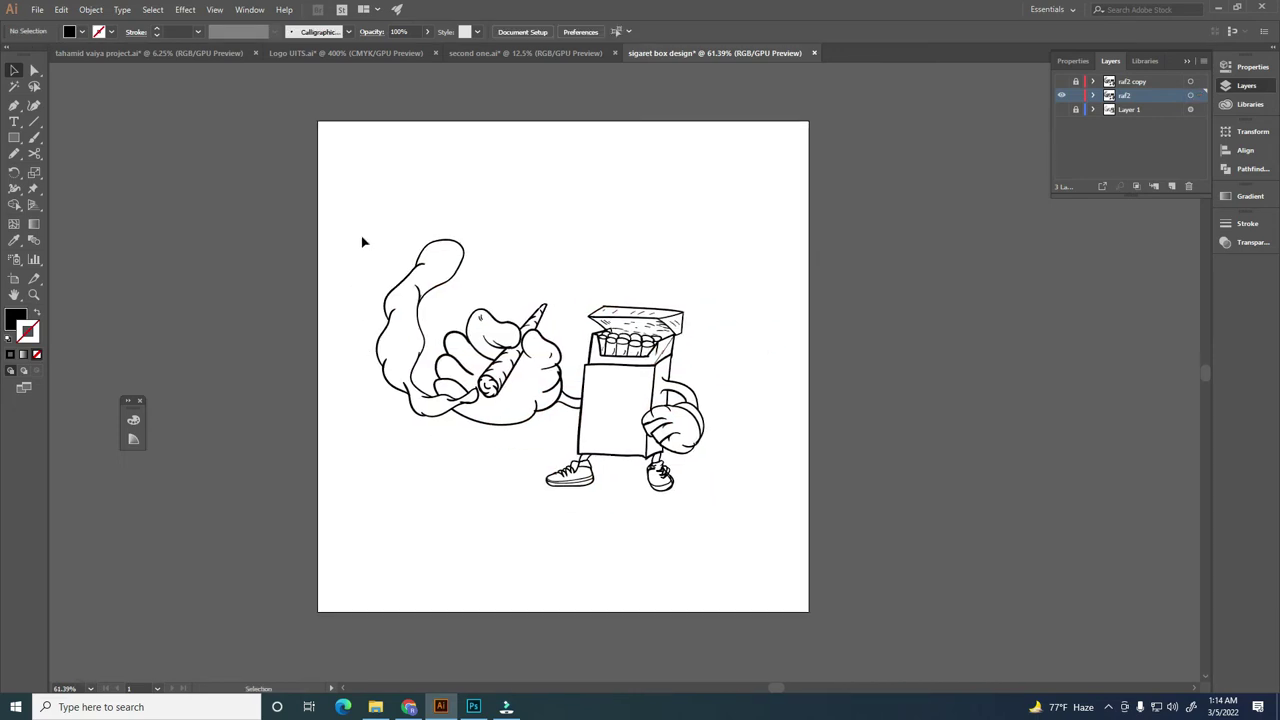
# Step: Ink bold angry eyebrows and round left and right eyes on the pack's face
pyautogui.scroll(1, 700, 363)
pyautogui.scroll(4, 686, 443)
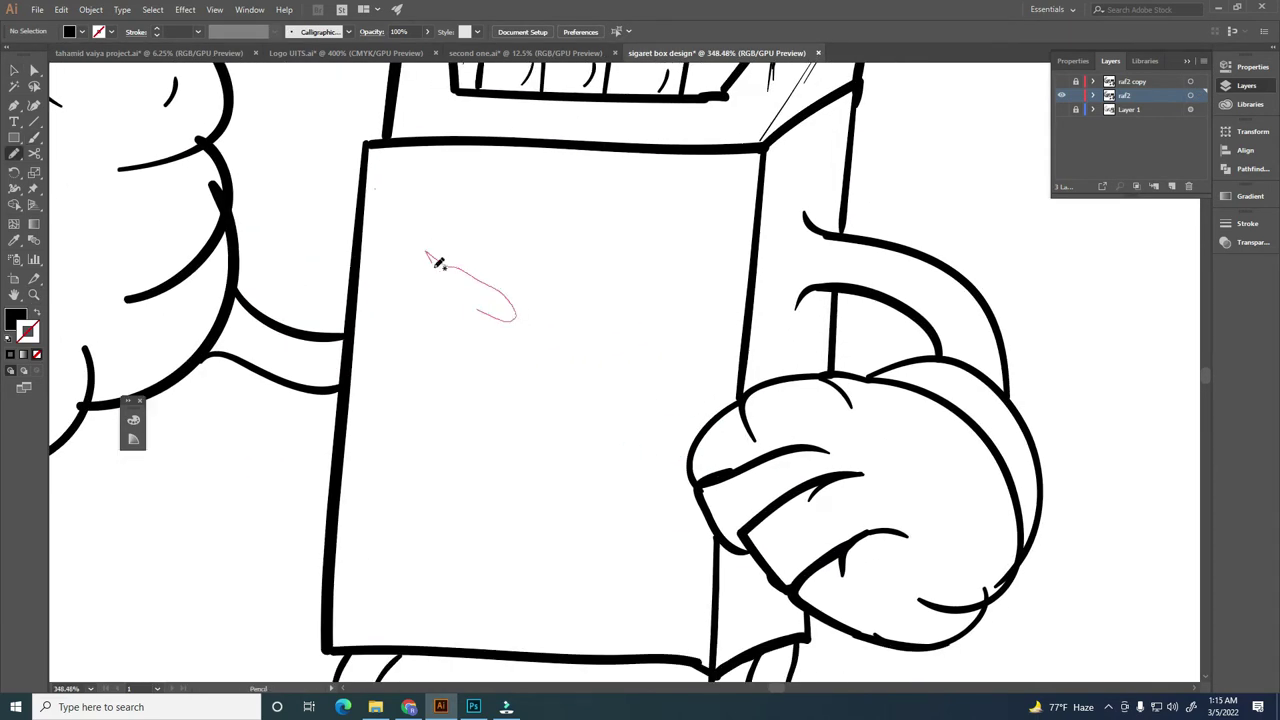
pyautogui.press('v')
pyautogui.scroll(1, 496, 318)
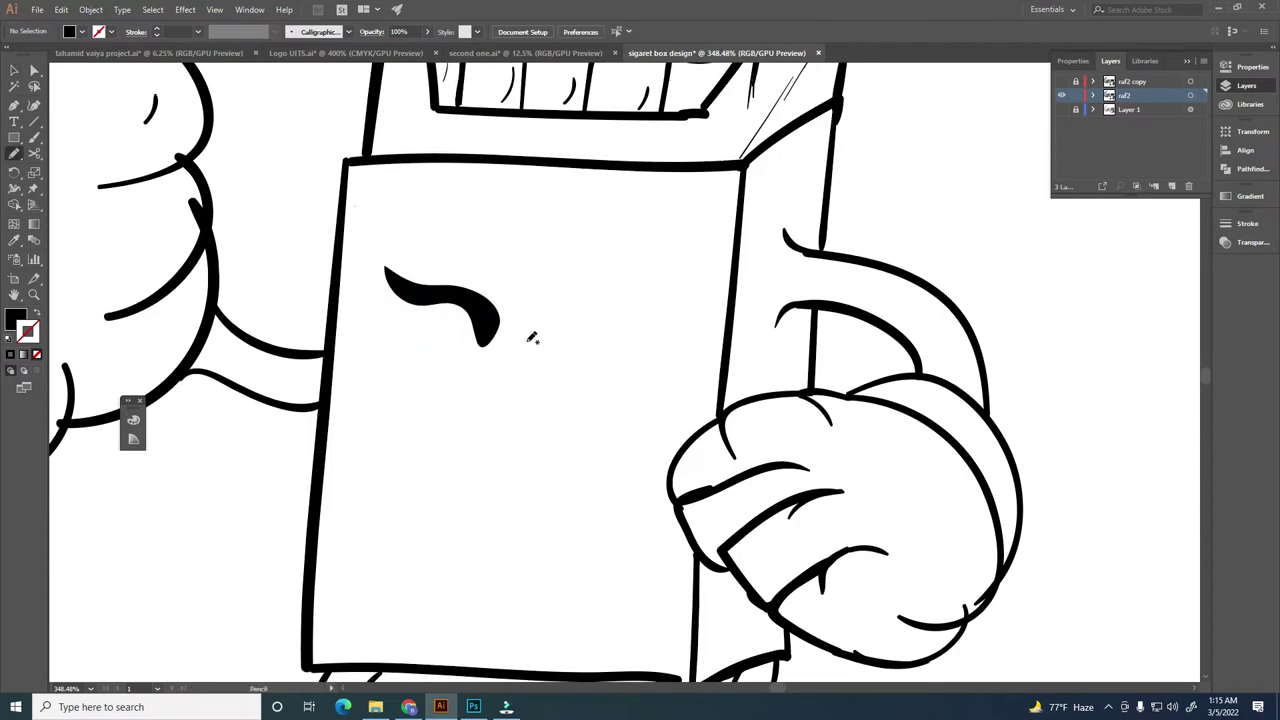
pyautogui.scroll(-3, 576, 381)
pyautogui.moveTo(436, 266); pyautogui.dragTo(438, 268)
pyautogui.scroll(1, 438, 268)
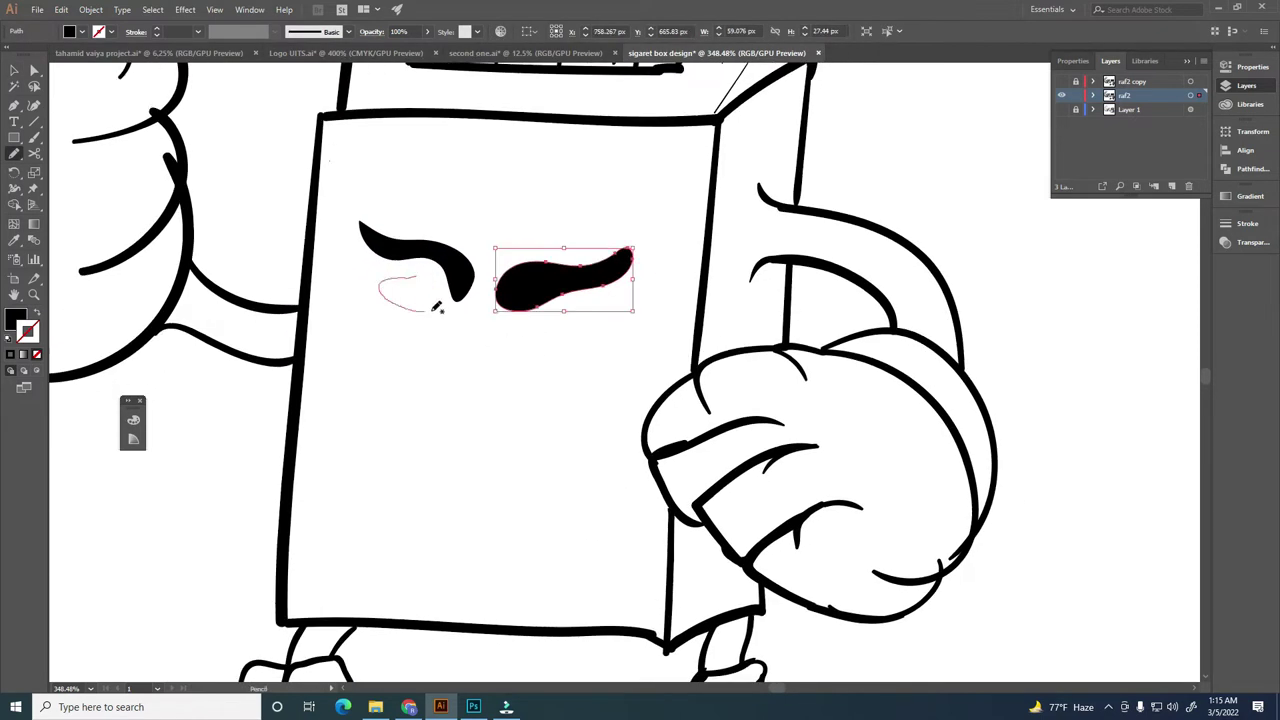
pyautogui.press('b')
pyautogui.moveTo(490, 327)
pyautogui.mouseDown()
pyautogui.moveTo(530, 338)
pyautogui.moveTo(548, 306)
pyautogui.mouseUp()
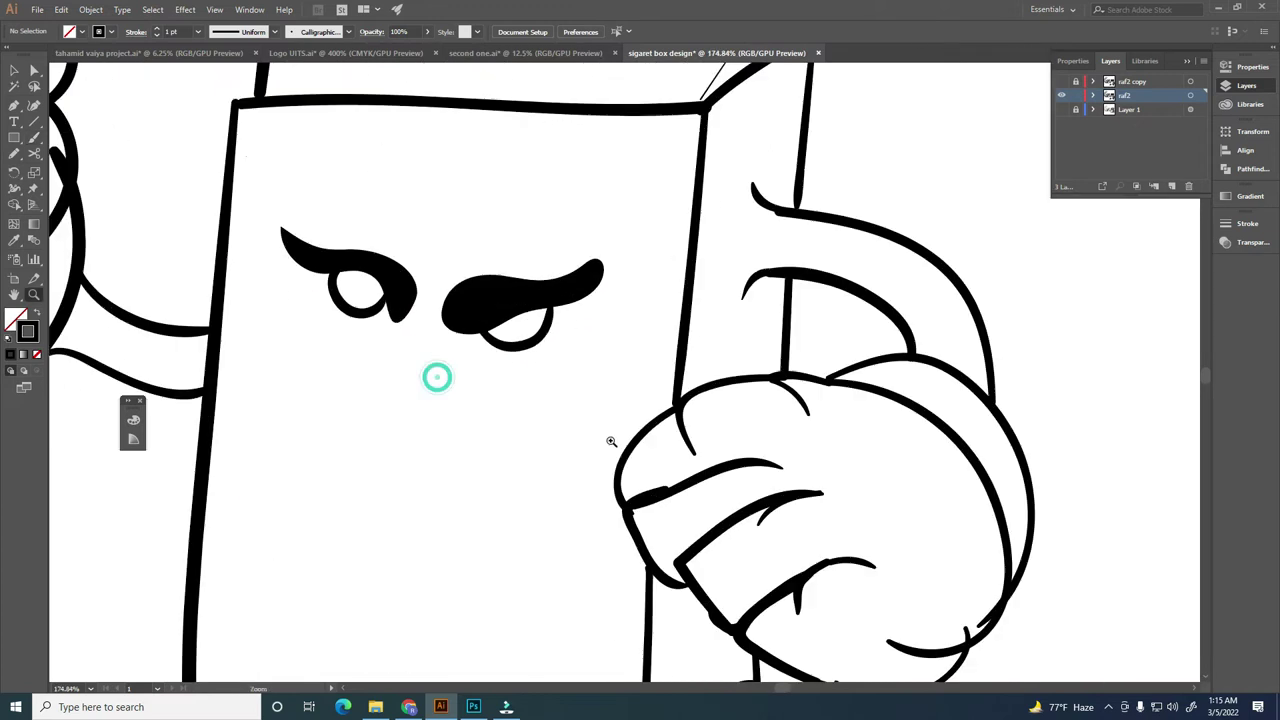
# Step: Brush a lower lip, teeth and mouth curves onto the face
pyautogui.scroll(2, 397, 335)
pyautogui.hscroll(1, 516, 377)
pyautogui.moveTo(362, 352)
pyautogui.mouseDown()
pyautogui.moveTo(533, 367)
pyautogui.moveTo(524, 372)
pyautogui.mouseUp()
pyautogui.scroll(-1, 437, 343)
pyautogui.hscroll(-1, 520, 380)
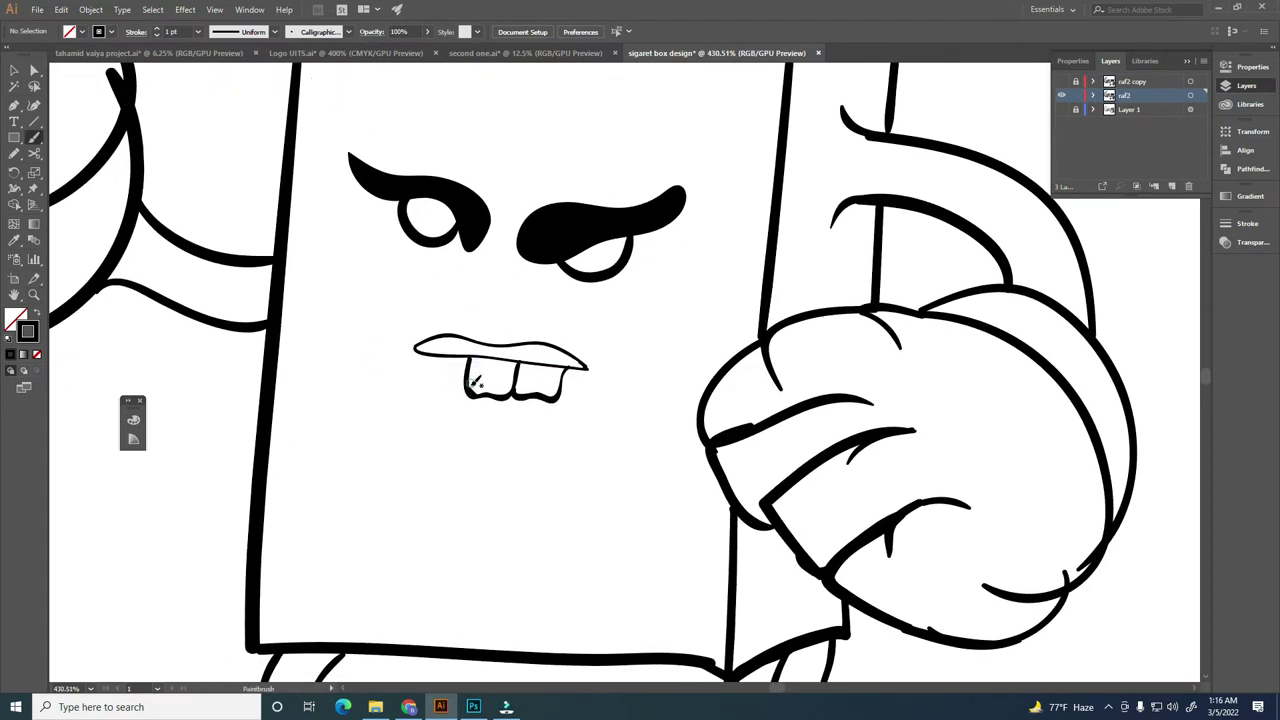
pyautogui.moveTo(420, 370); pyautogui.dragTo(475, 376)
pyautogui.moveTo(375, 330); pyautogui.dragTo(535, 335)
pyautogui.scroll(-1, 450, 360)
pyautogui.moveTo(398, 348)
pyautogui.mouseDown()
pyautogui.moveTo(430, 375)
pyautogui.moveTo(560, 335)
pyautogui.mouseUp()
# Step: Undo the newly drawn mouth, fit the whole artboard in view, and deselect
pyautogui.press('z')
pyautogui.scroll(-5, 420, 400)
pyautogui.scroll(5, 413, 465)
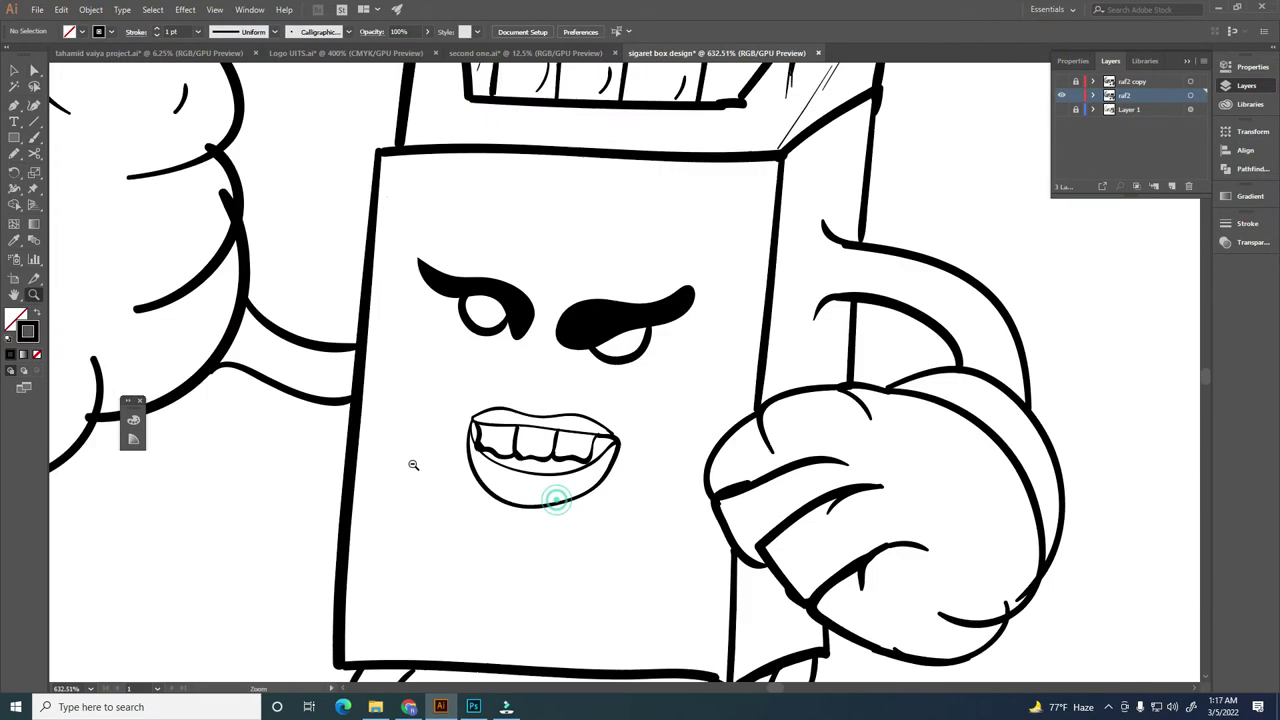
pyautogui.scroll(-5, 413, 465)
pyautogui.hotkey('ctrl', 'z')
pyautogui.scroll(3, 586, 471)
pyautogui.scroll(2, 810, 458)
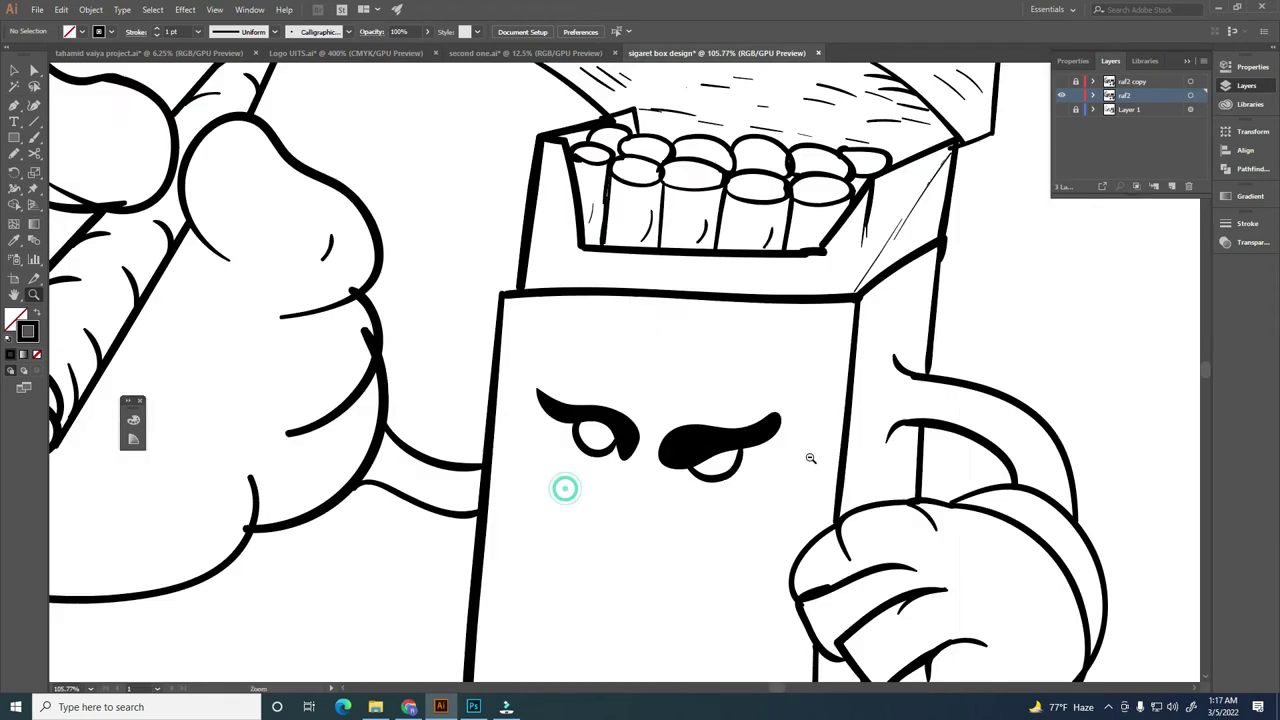
pyautogui.hotkey('ctrl', '0')
pyautogui.press('v')
pyautogui.click(110, 67)
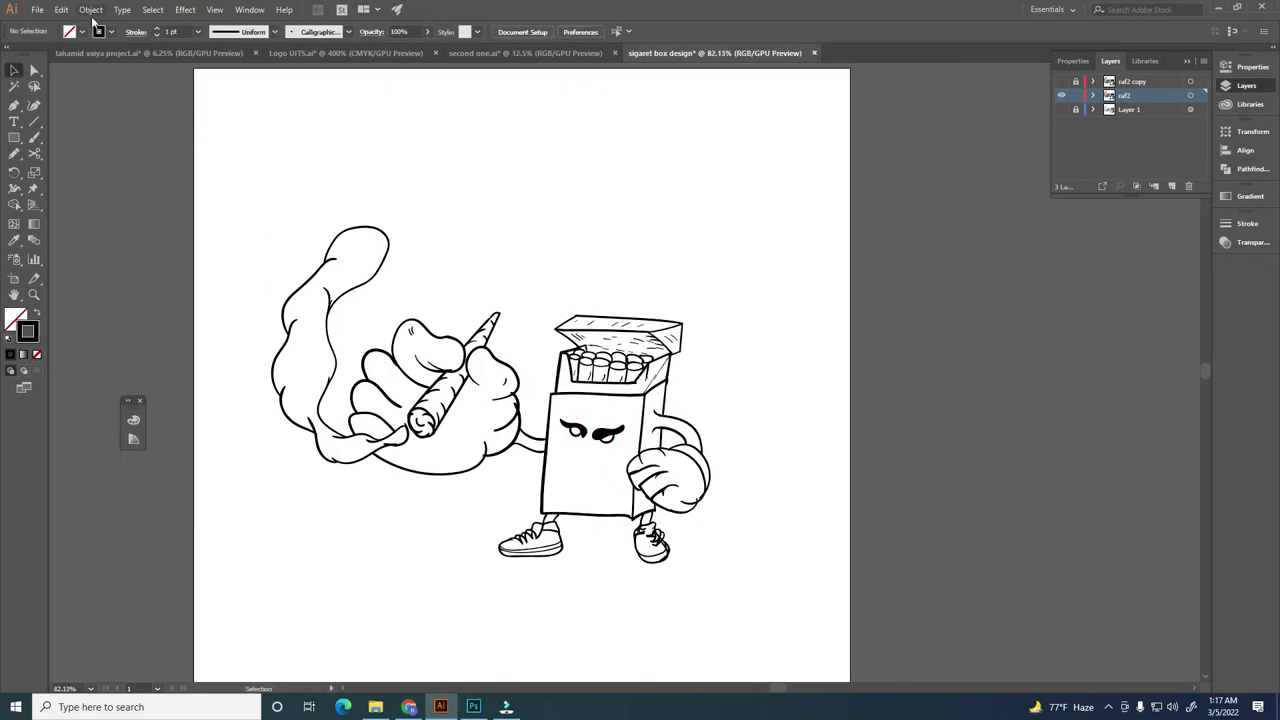
# Step: Merge all overlapping shapes with Pathfinder, then trial and undo a white rectangle behind the character
pyautogui.hotkey('ctrl', 'a')
pyautogui.click(1245, 168)
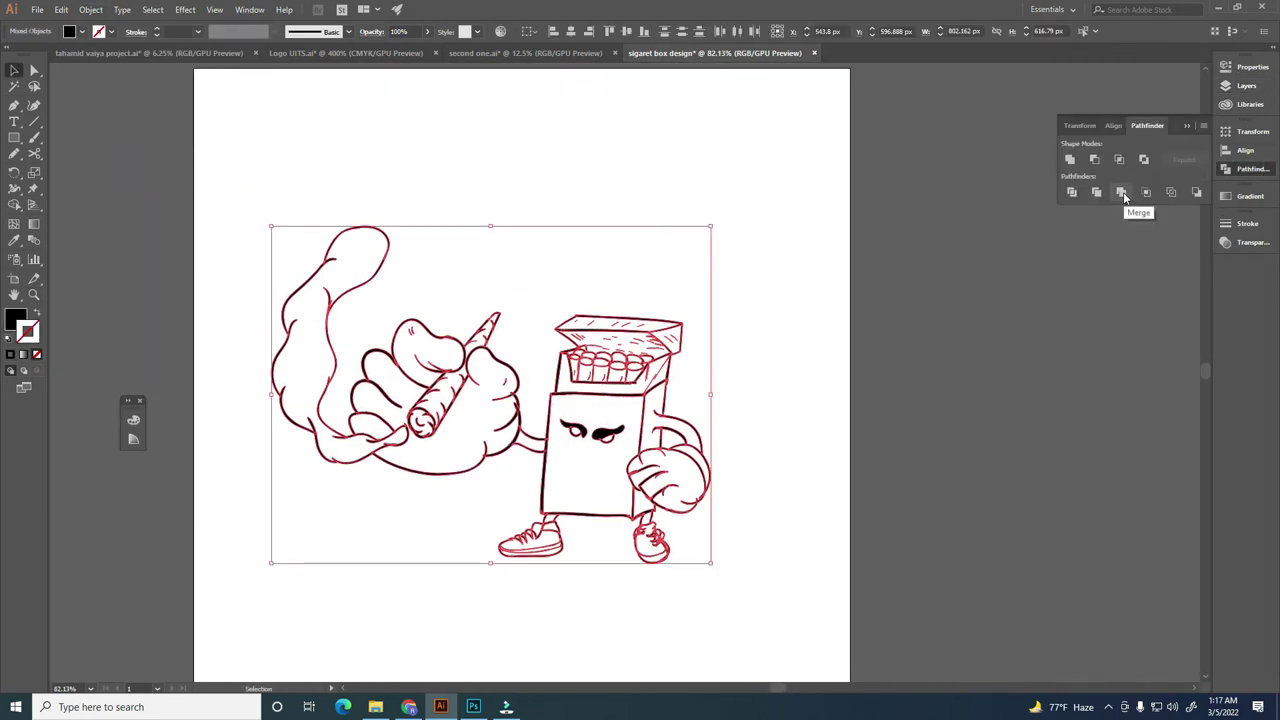
pyautogui.click(803, 374)
pyautogui.press('m')
pyautogui.moveTo(780, 605); pyautogui.dragTo(235, 163)
pyautogui.press('i')
pyautogui.click(230, 150)
pyautogui.doubleClick(15, 319)
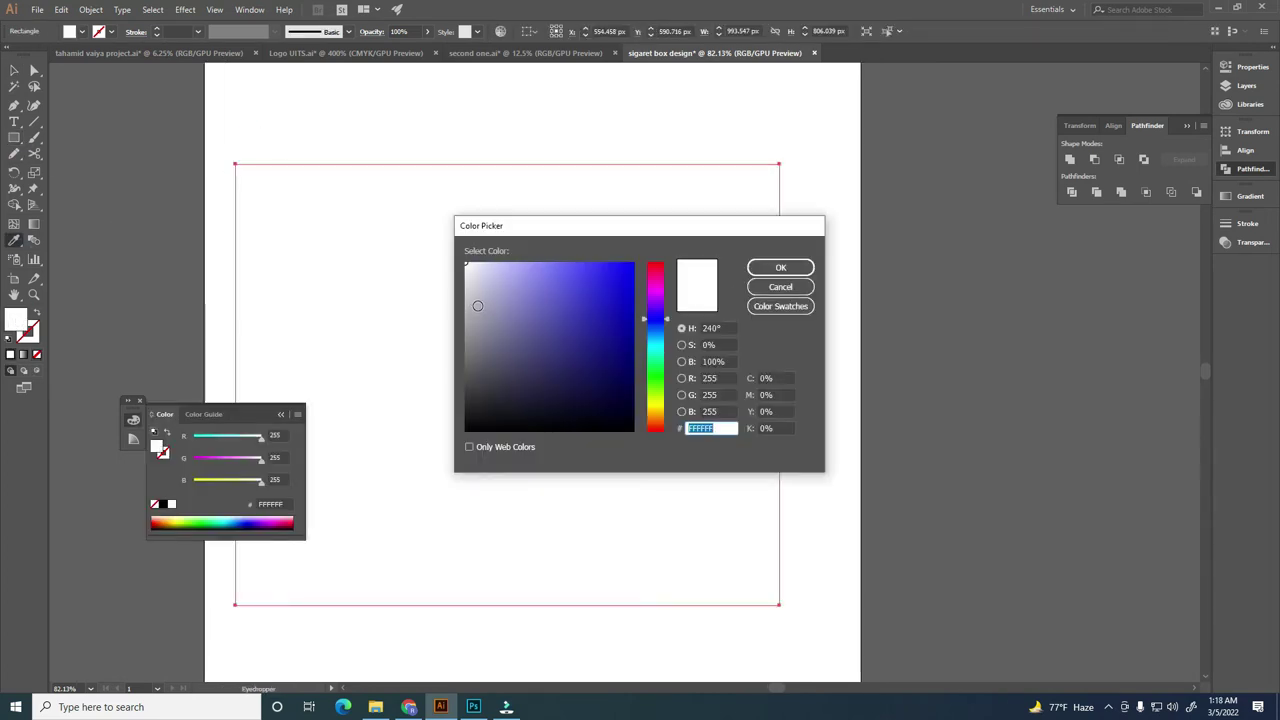
pyautogui.click(780, 267)
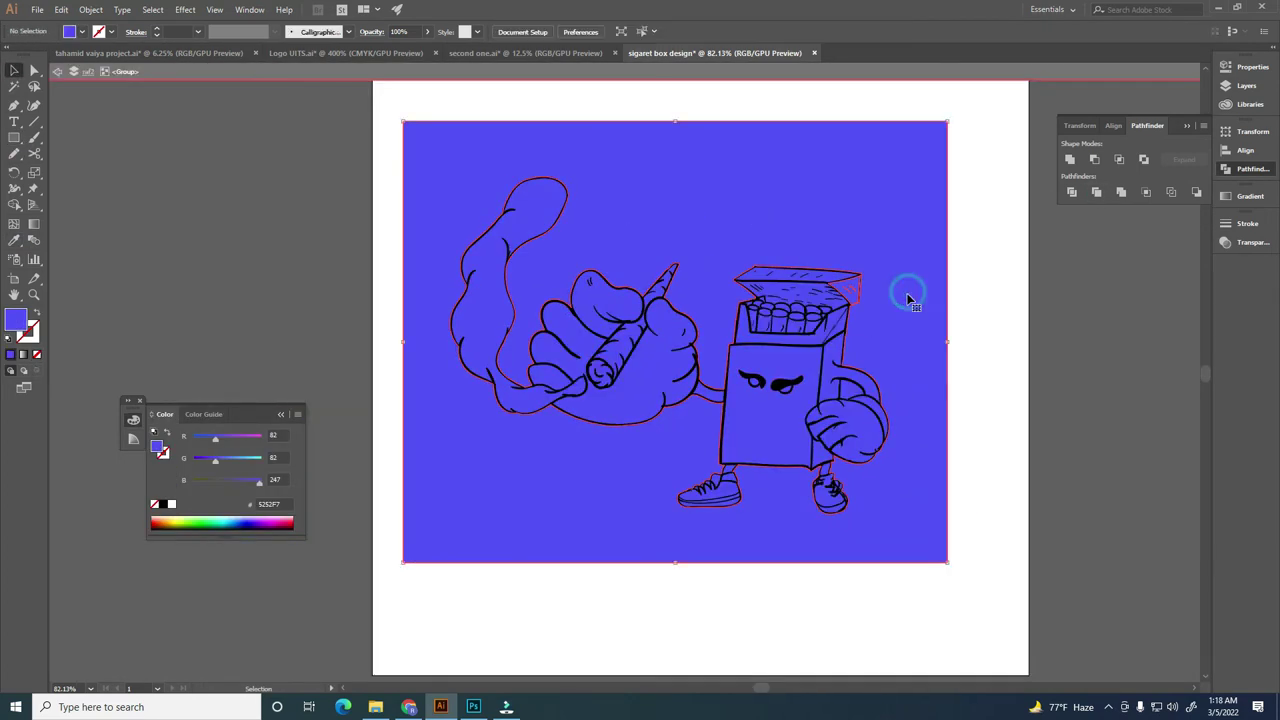
pyautogui.hotkey('ctrl', 'z')
# Step: Paste the blue-filled shapes onto a new colour-fill layer
pyautogui.click(1245, 85)
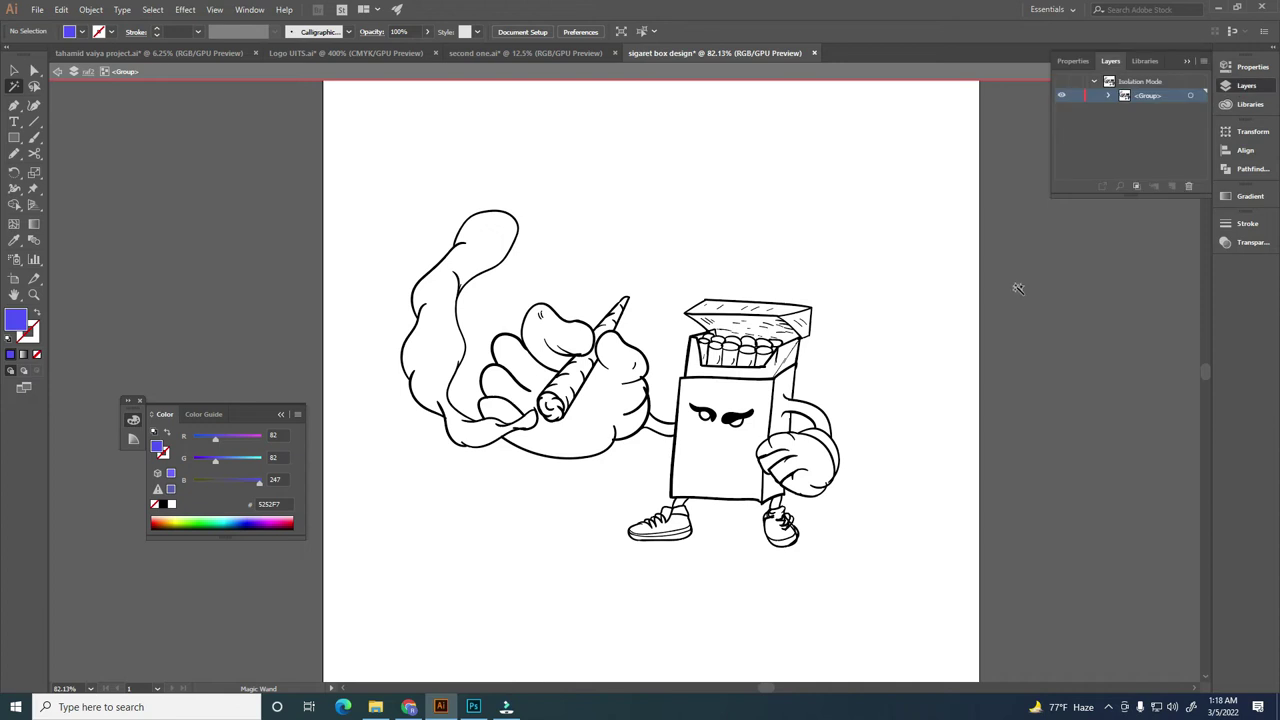
pyautogui.click(1172, 187)
pyautogui.hotkey('ctrl', 'v')
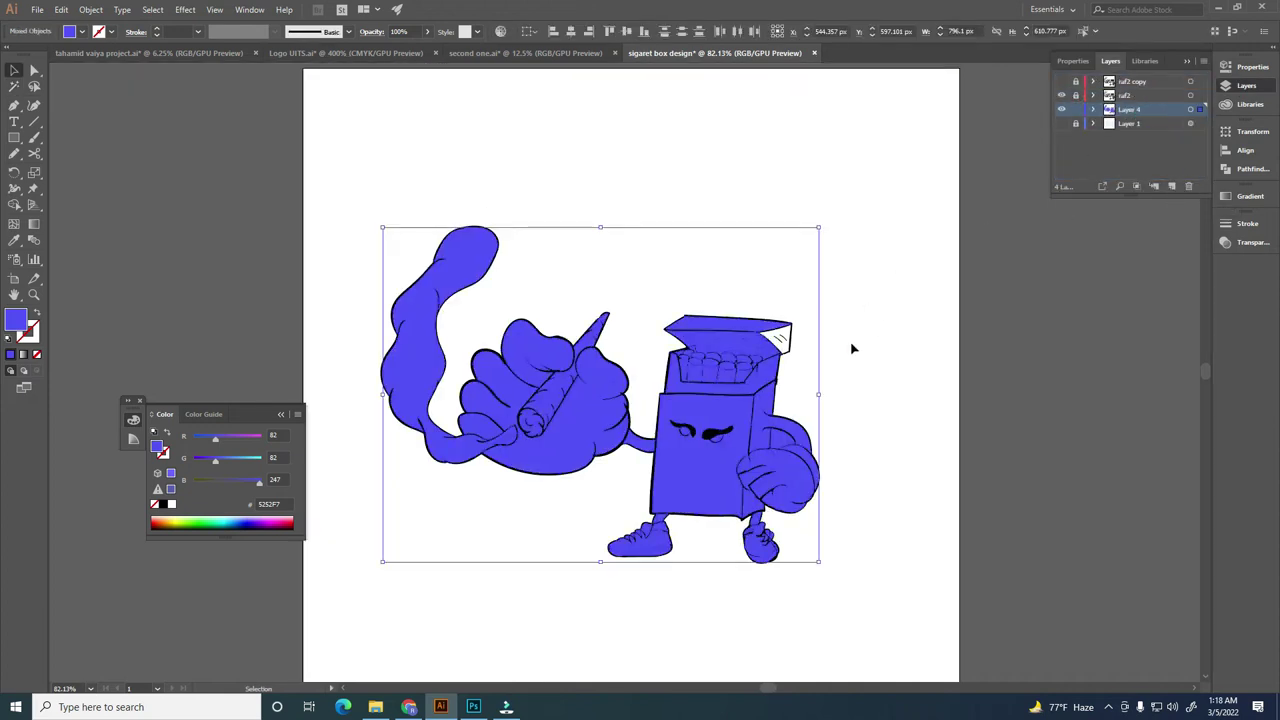
pyautogui.scroll(5, 748, 422)
pyautogui.moveTo(285, 410); pyautogui.dragTo(260, 171)
# Step: Show the Swatches panel and fit the artboard in view
pyautogui.click(249, 9)
pyautogui.click(371, 546)
pyautogui.press('z')
pyautogui.scroll(-2, 649, 449)
pyautogui.scroll(-2, 606, 366)
pyautogui.hotkey('ctrl', '0')
# Step: Copy a cigarette colour palette from a Google Images search into the document
pyautogui.click(1217, 8)
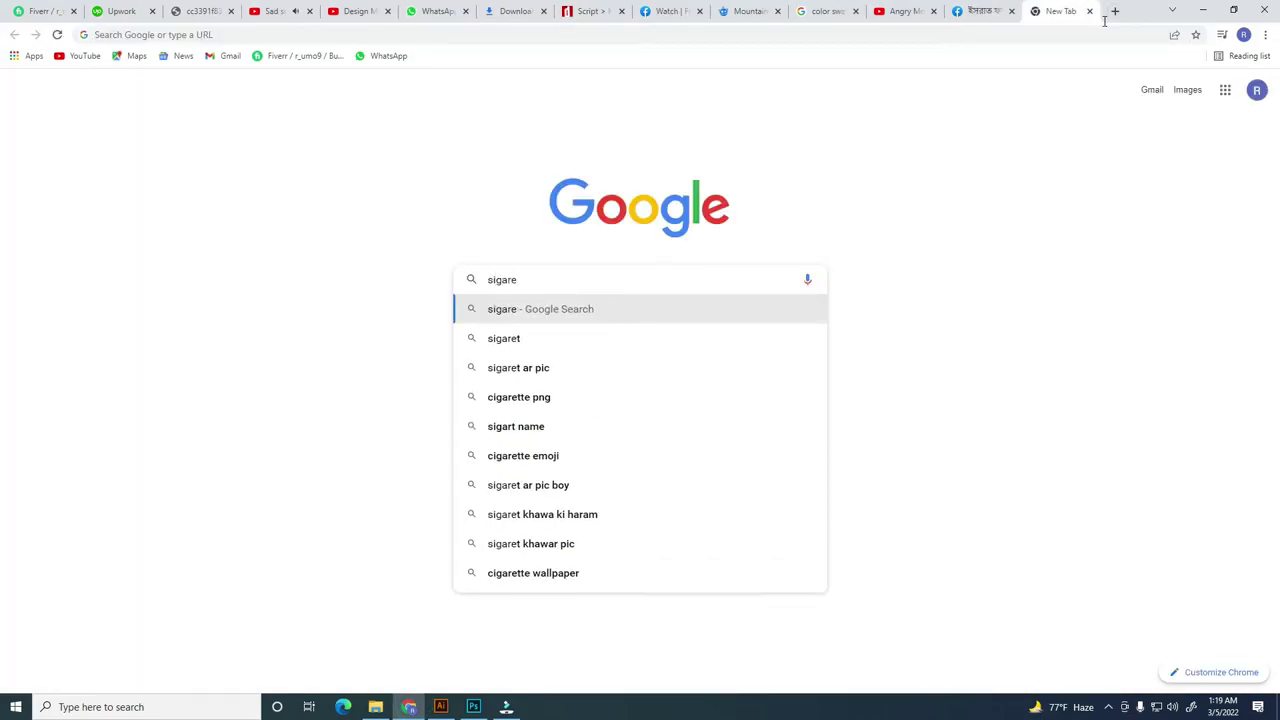
pyautogui.click(522, 338)
pyautogui.click(85, 185)
pyautogui.rightClick(171, 271)
pyautogui.click(230, 314)
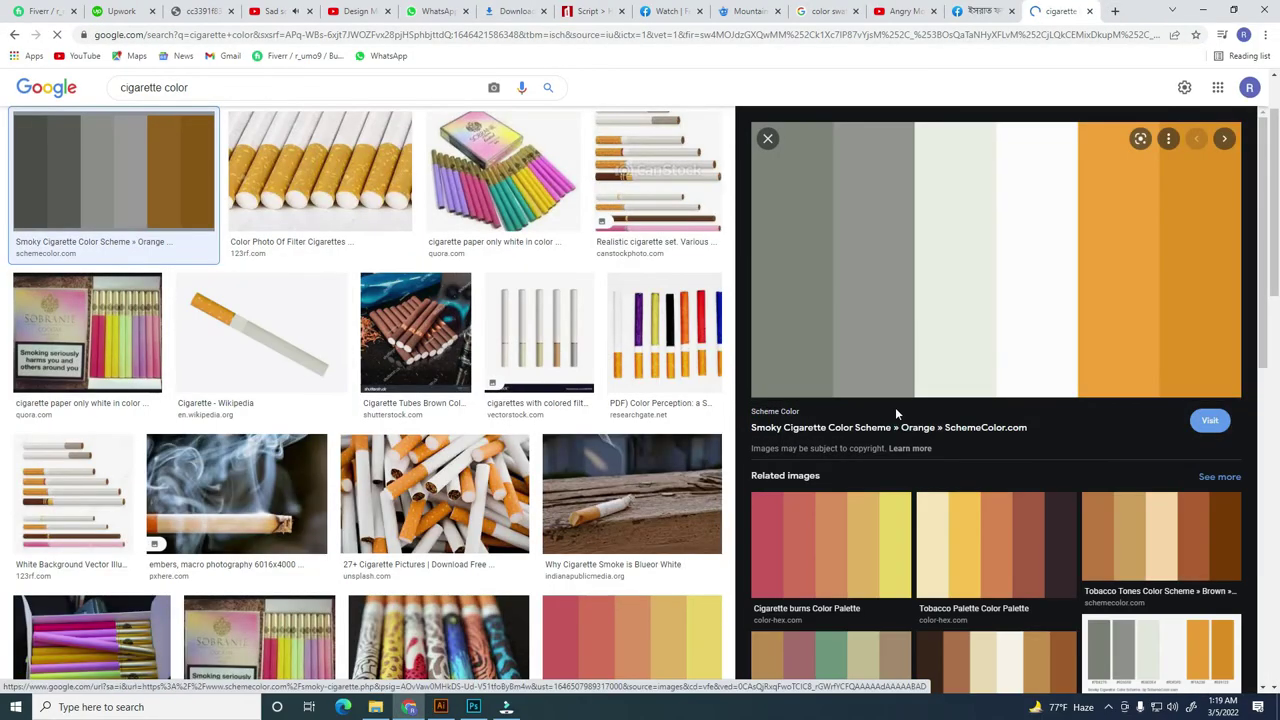
pyautogui.hotkey('alt', 'Tab')
pyautogui.hotkey('ctrl', 'v')
pyautogui.scroll(2, 687, 350)
pyautogui.scroll(4, 452, 437)
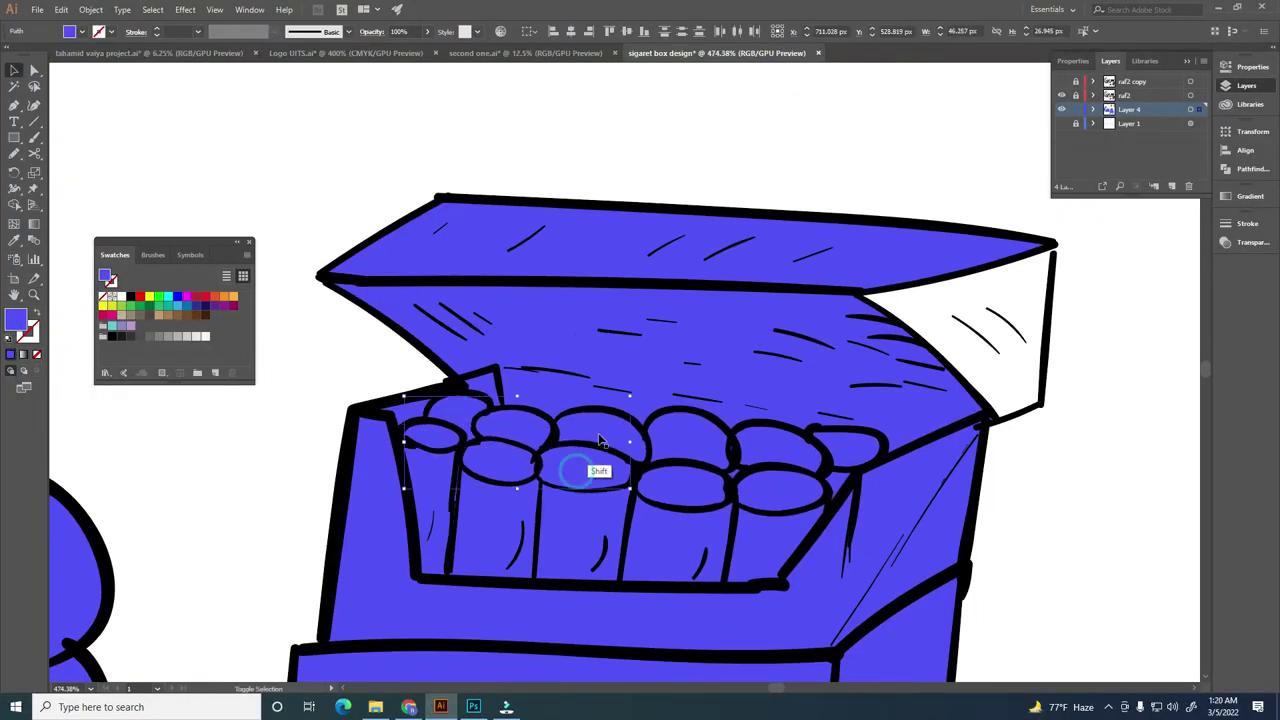
# Step: Fill the cigarette tips white and the cigarette bodies orange
pyautogui.click(205, 336)
pyautogui.scroll(-2, 753, 458)
pyautogui.scroll(2, 553, 432)
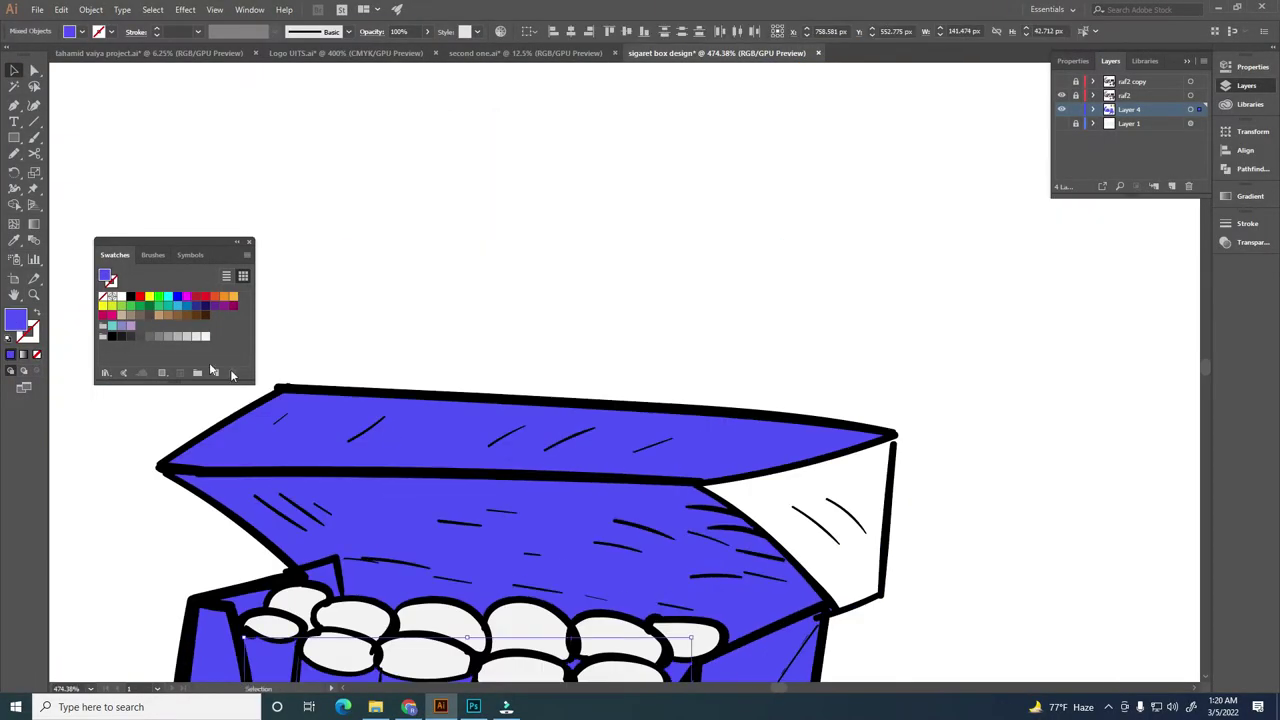
pyautogui.scroll(-5, 600, 320)
pyautogui.press('i')
pyautogui.click(809, 171)
pyautogui.scroll(4, 755, 410)
pyautogui.hotkey('ctrl', 'shift', 'a')
pyautogui.scroll(-2, 834, 363)
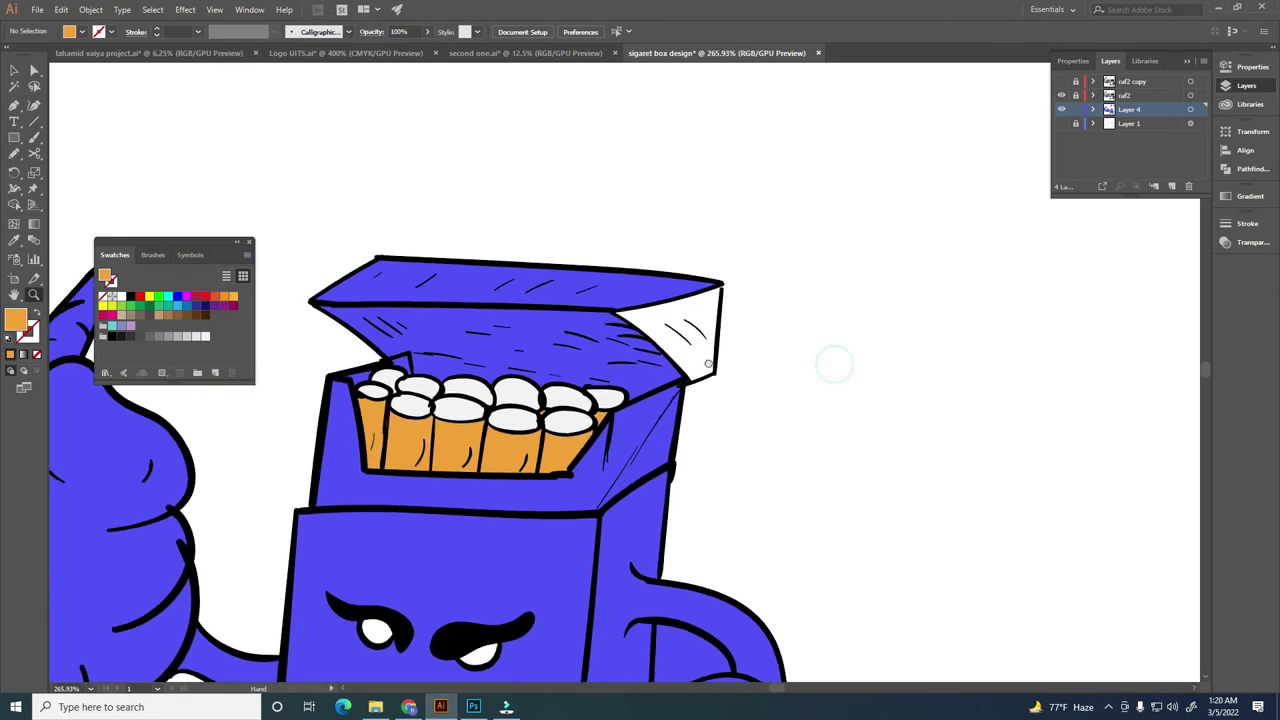
pyautogui.scroll(-3, 834, 363)
pyautogui.scroll(-3, 686, 500)
pyautogui.scroll(8, 637, 473)
# Step: Copy an open cigarette-pack cartoon image from the search results
pyautogui.click(408, 707)
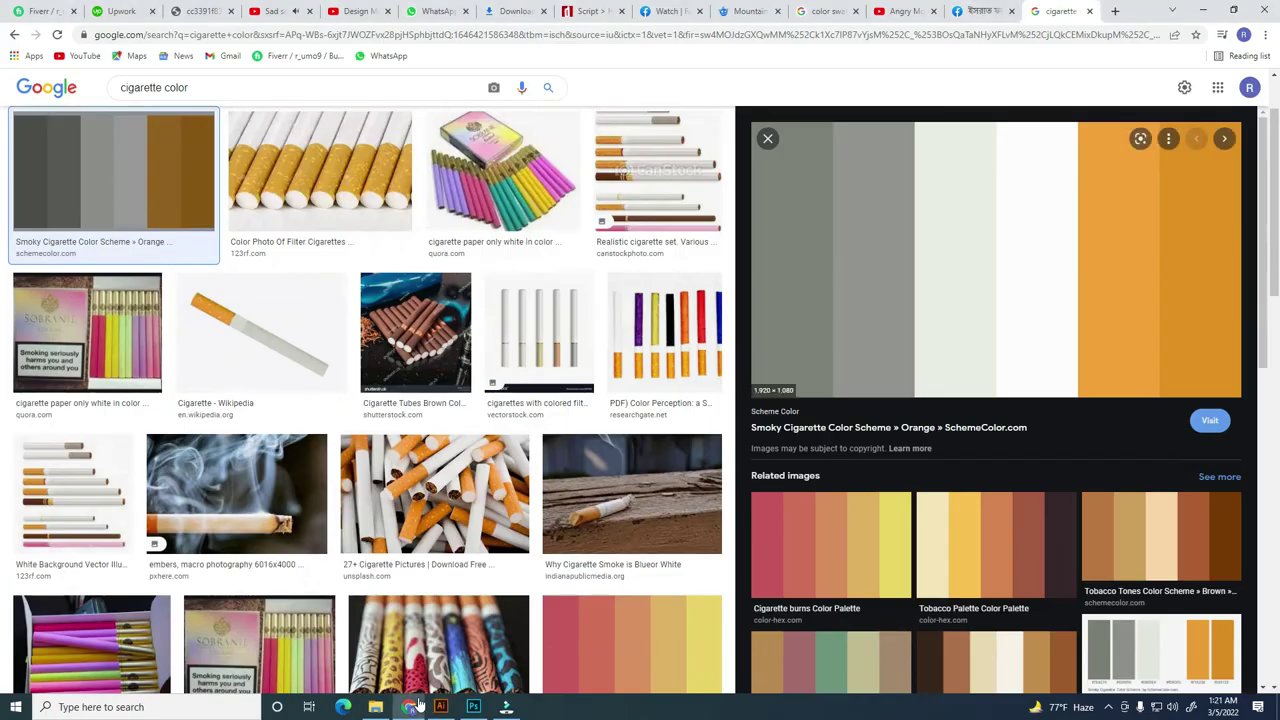
pyautogui.scroll(-5, 400, 400)
pyautogui.scroll(-5, 400, 400)
pyautogui.scroll(-2, 460, 400)
pyautogui.click(460, 230)
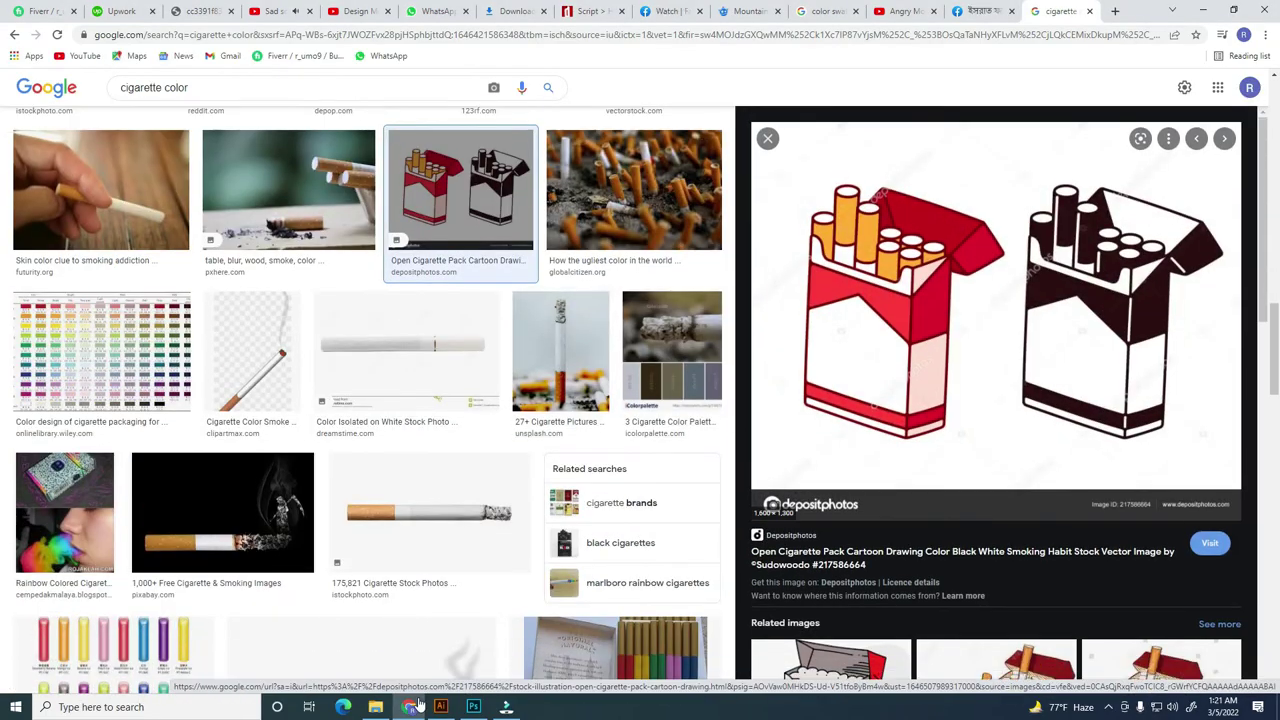
pyautogui.rightClick(852, 391)
pyautogui.click(885, 543)
pyautogui.scroll(-5, 995, 400)
pyautogui.hotkey('alt', 'Tab')
# Step: Paste the cigarette-pack reference image beside the artboard
pyautogui.scroll(-5, 640, 467)
pyautogui.hotkey('ctrl', 'v')
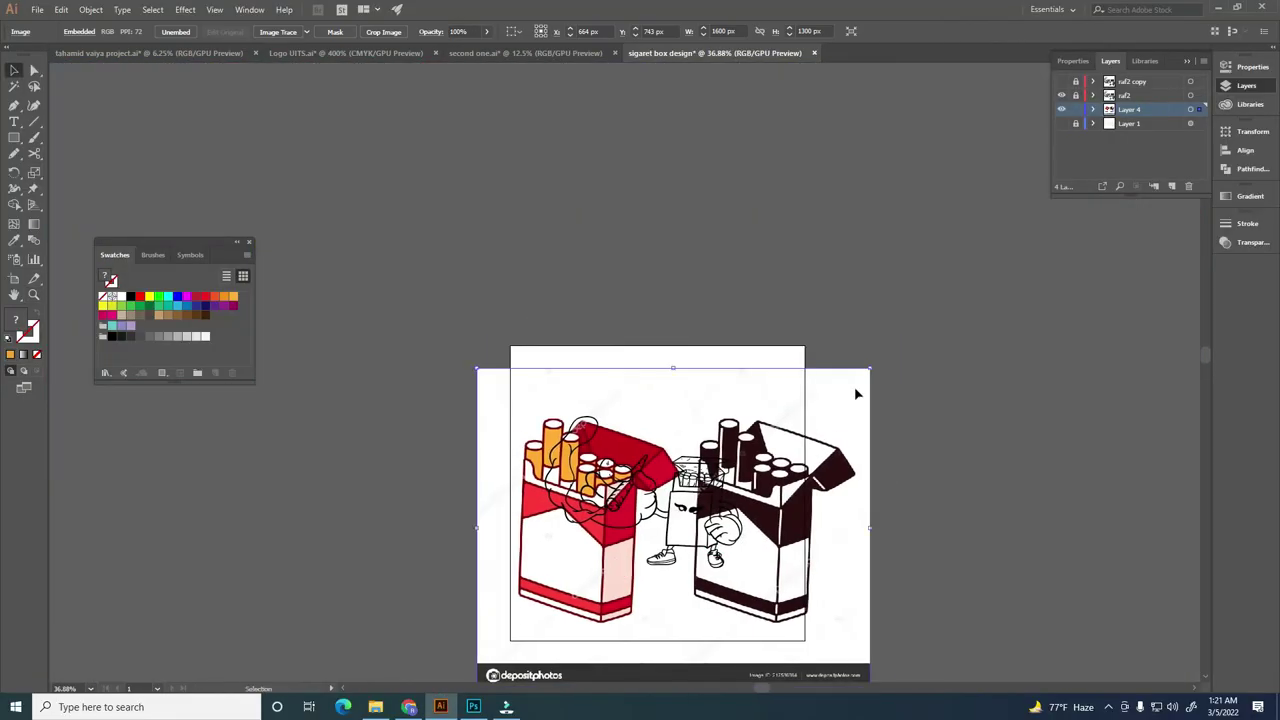
pyautogui.moveTo(854, 386); pyautogui.dragTo(780, 500)
pyautogui.scroll(3, 780, 500)
pyautogui.scroll(2, 651, 466)
# Step: Fill the lid and side faces red, saving the red as a new swatch
pyautogui.click(538, 478)
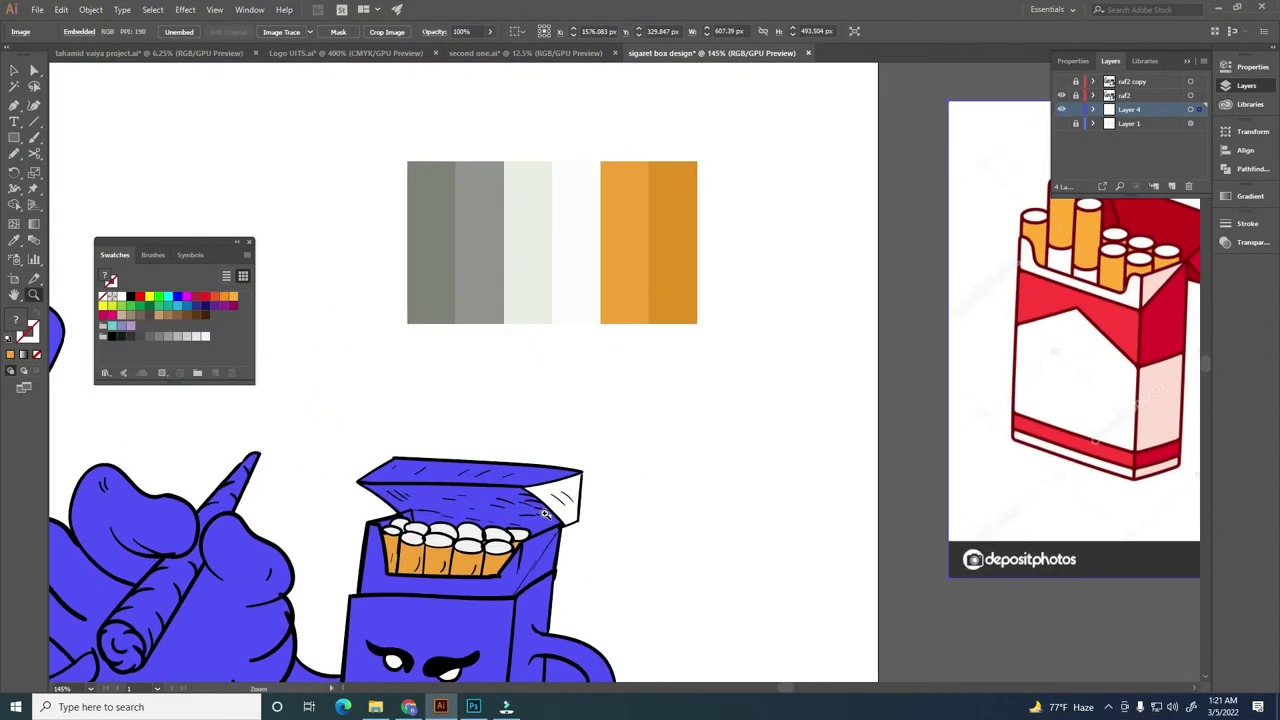
pyautogui.press('v')
pyautogui.click(197, 372)
pyautogui.click(700, 420)
pyautogui.scroll(5, 617, 454)
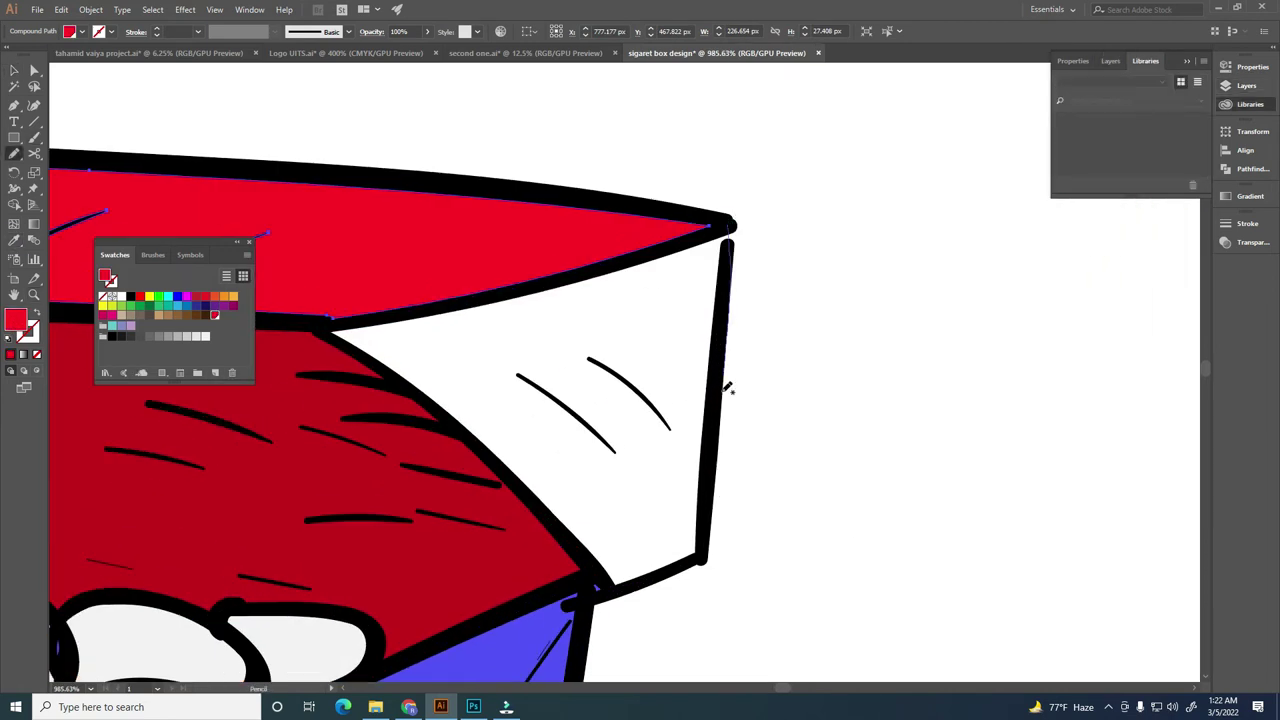
pyautogui.click(734, 217)
pyautogui.scroll(-5, 655, 405)
pyautogui.doubleClick(16, 320)
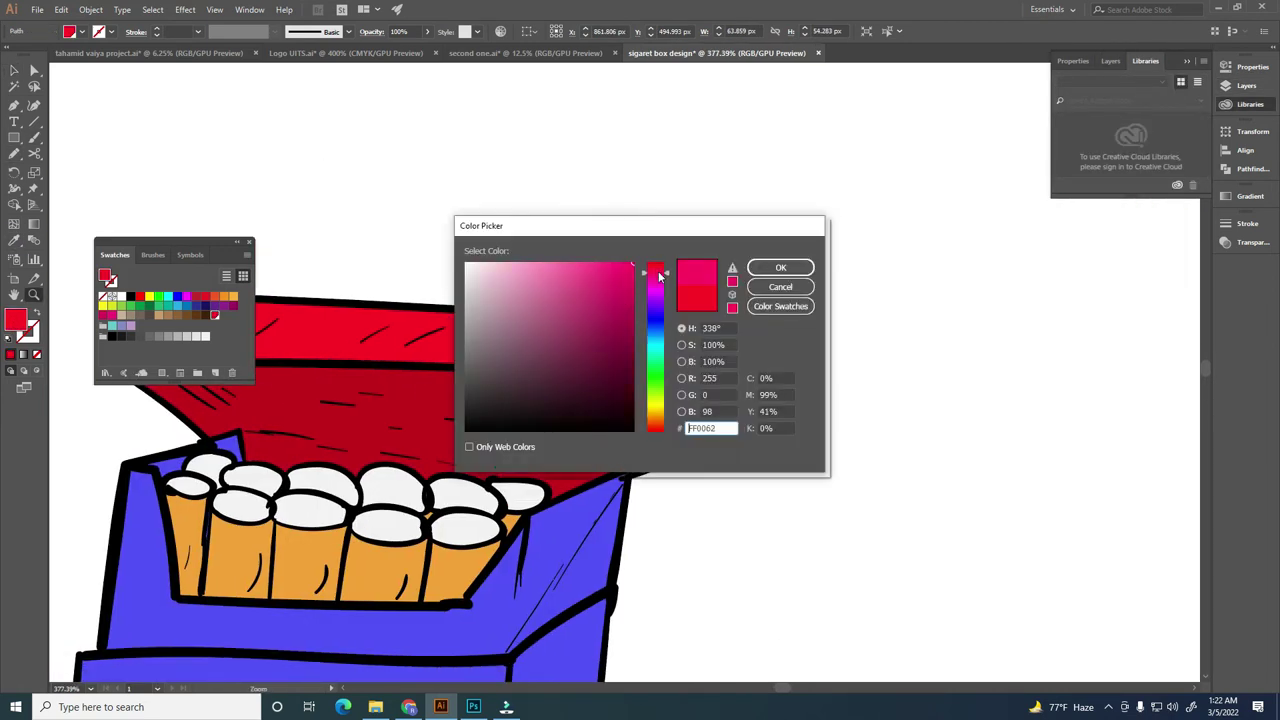
pyautogui.click(781, 267)
# Step: Fill the box's inner front face light grey
pyautogui.scroll(-5, 769, 431)
pyautogui.scroll(3, 455, 500)
pyautogui.click(455, 500)
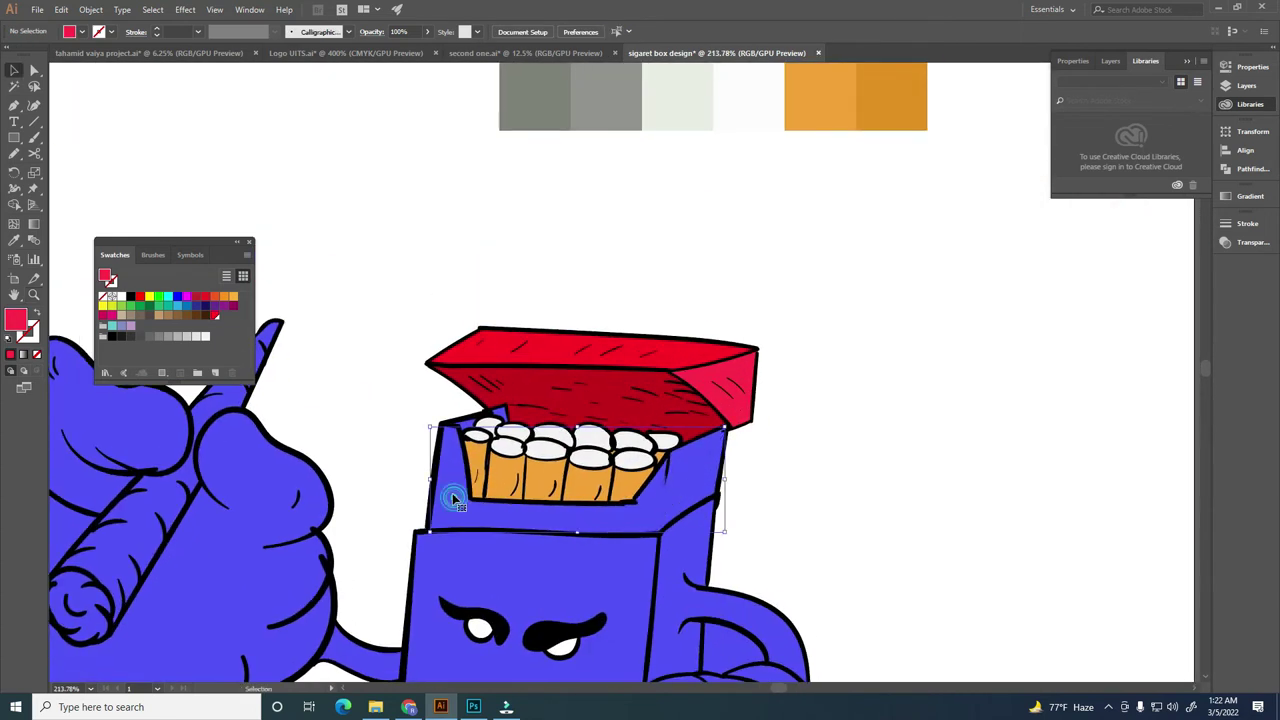
pyautogui.click(196, 336)
pyautogui.scroll(2, 469, 477)
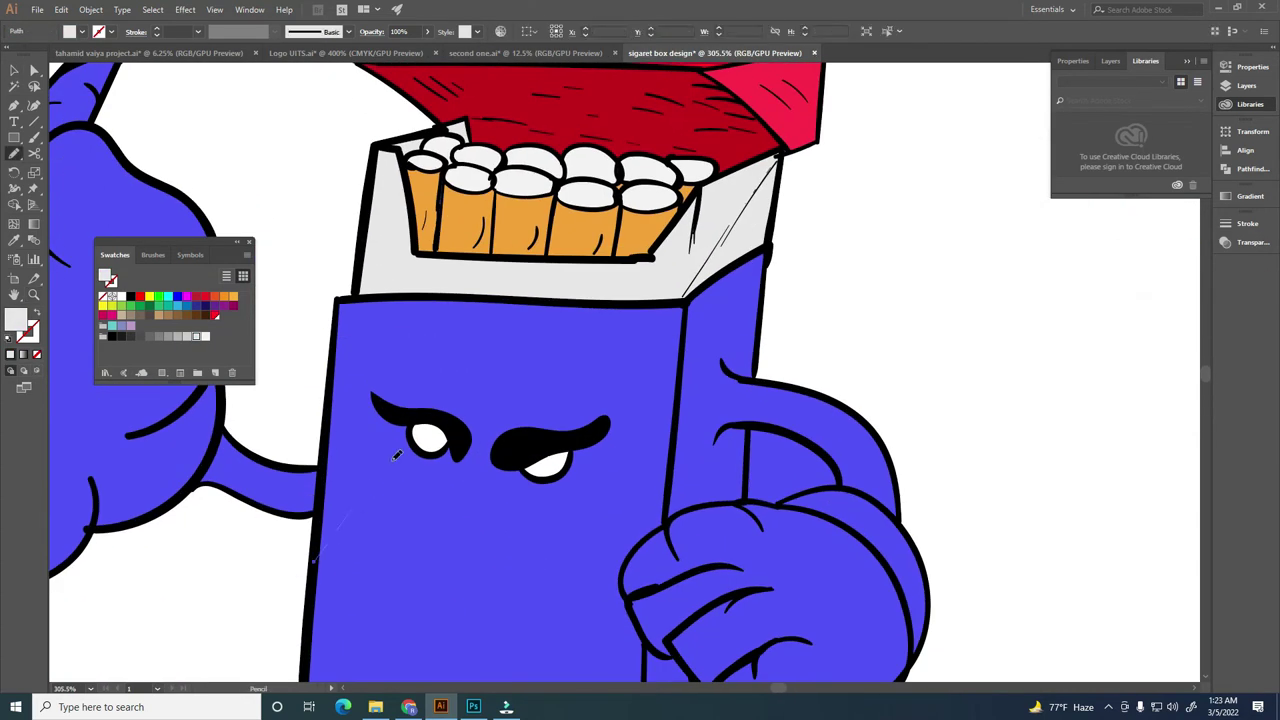
pyautogui.scroll(1, 396, 455)
pyautogui.click(306, 575)
# Step: Draw red triangles on the left and right of the box front and on the right face
pyautogui.moveTo(433, 331); pyautogui.dragTo(306, 570)
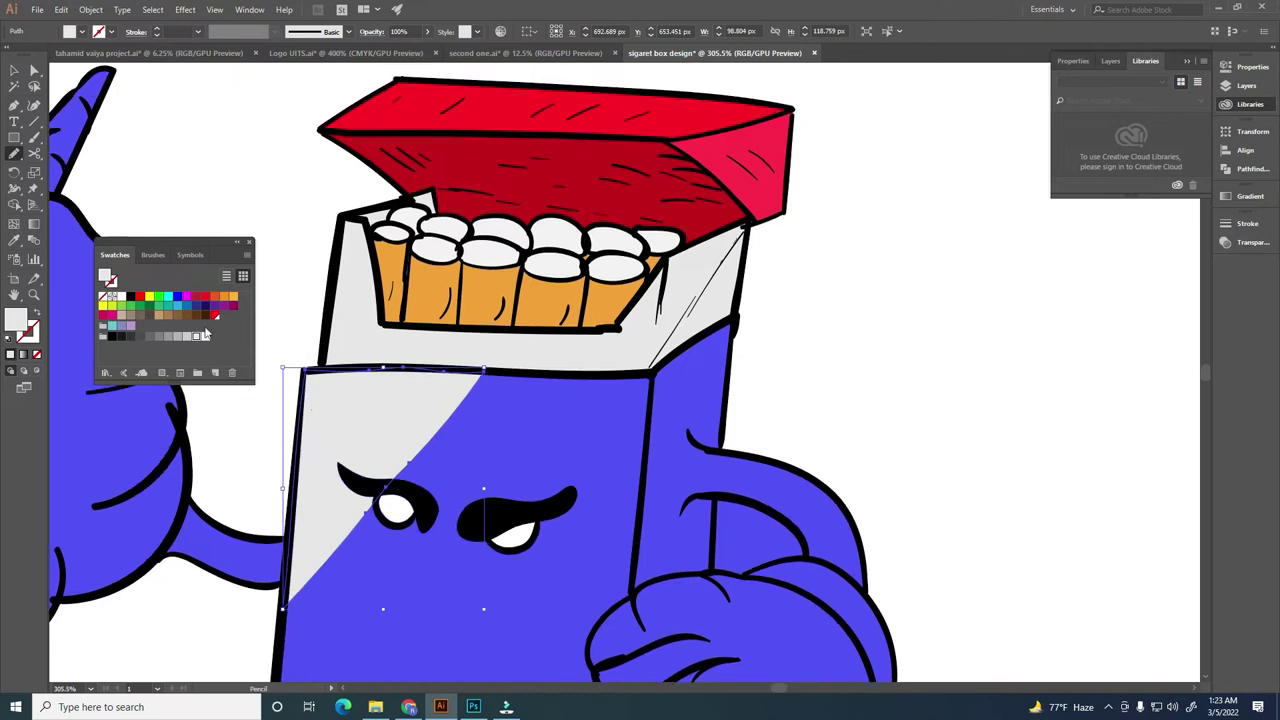
pyautogui.scroll(-2, 480, 420)
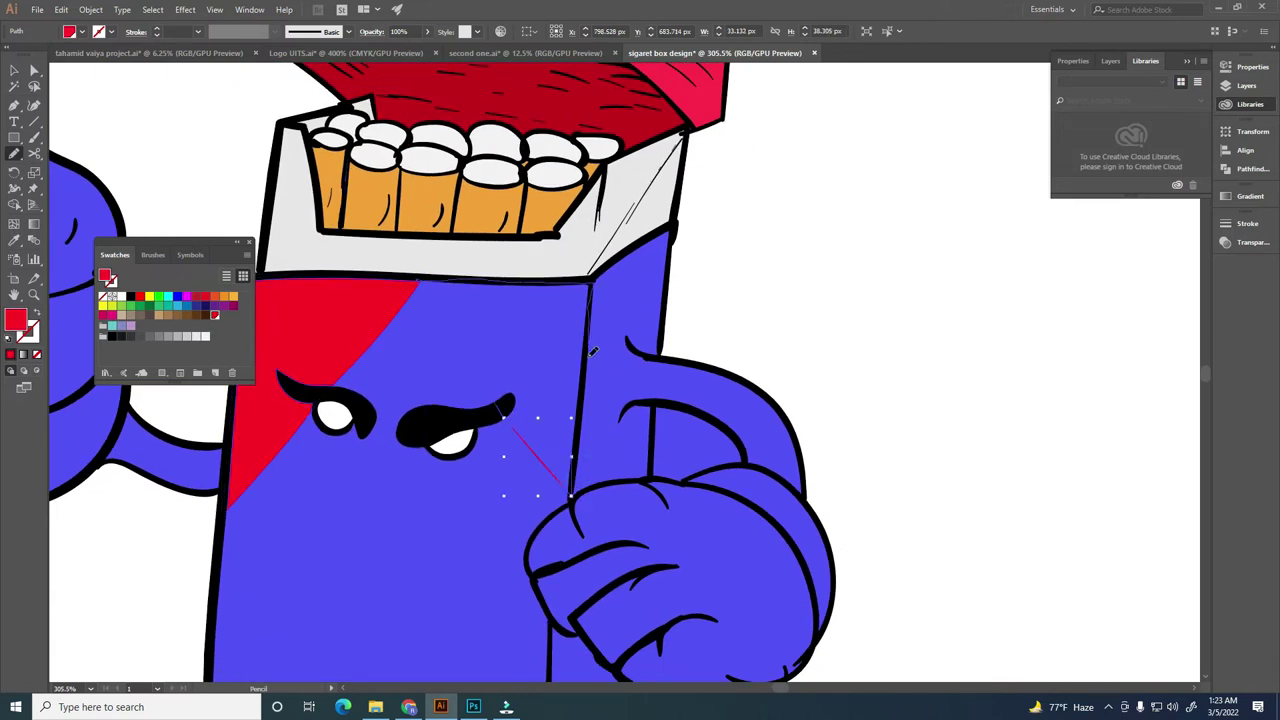
pyautogui.moveTo(592, 352); pyautogui.dragTo(634, 256)
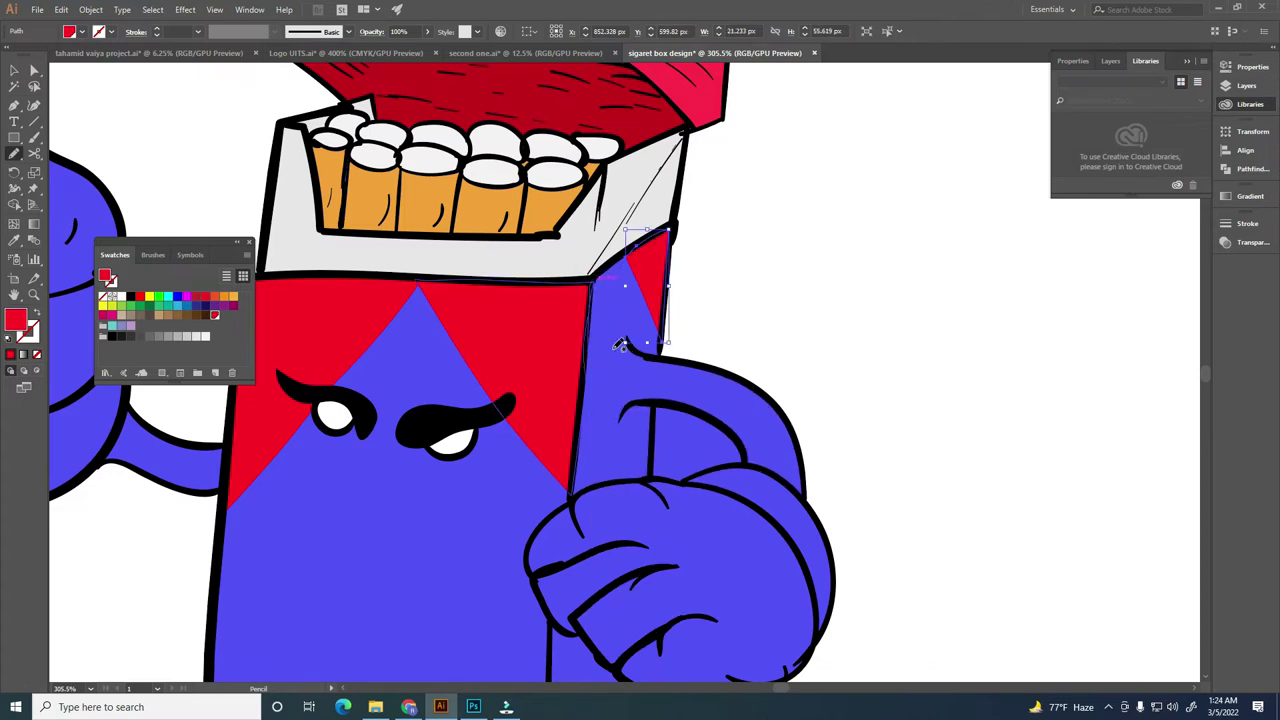
pyautogui.scroll(-5, 645, 380)
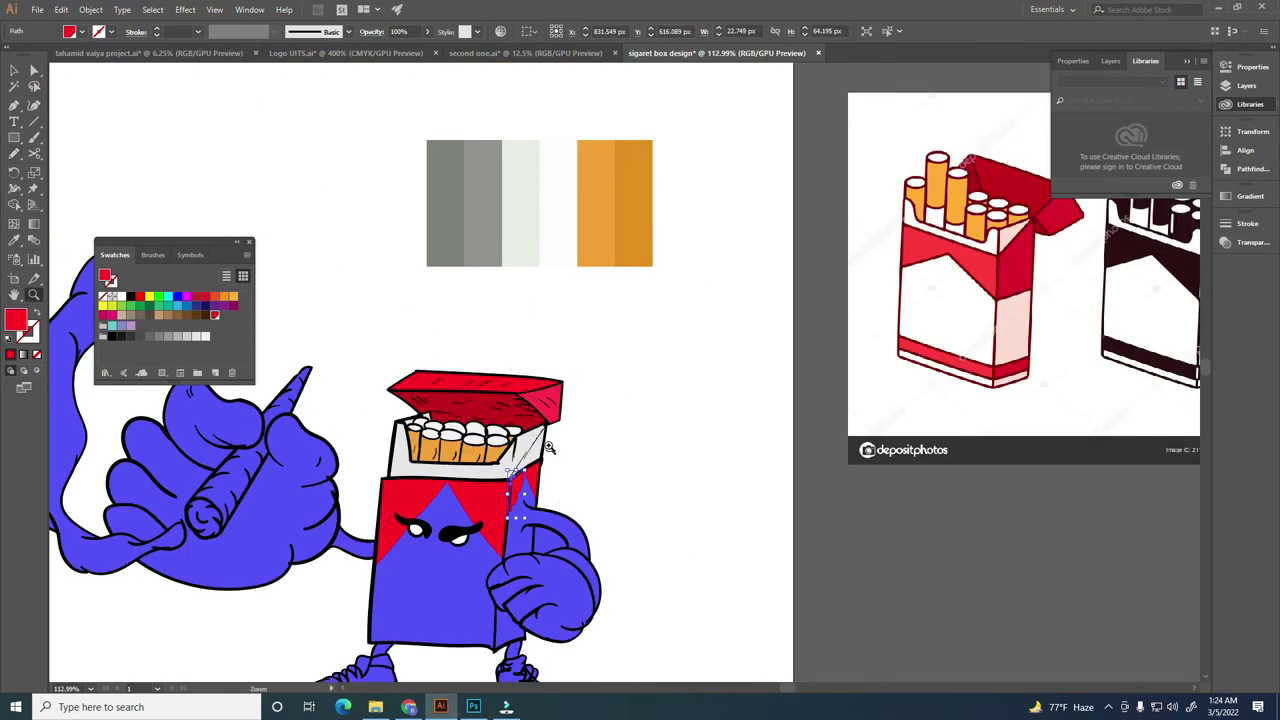
pyautogui.scroll(5, 649, 422)
pyautogui.scroll(3, 649, 422)
pyautogui.moveTo(429, 606); pyautogui.dragTo(677, 223)
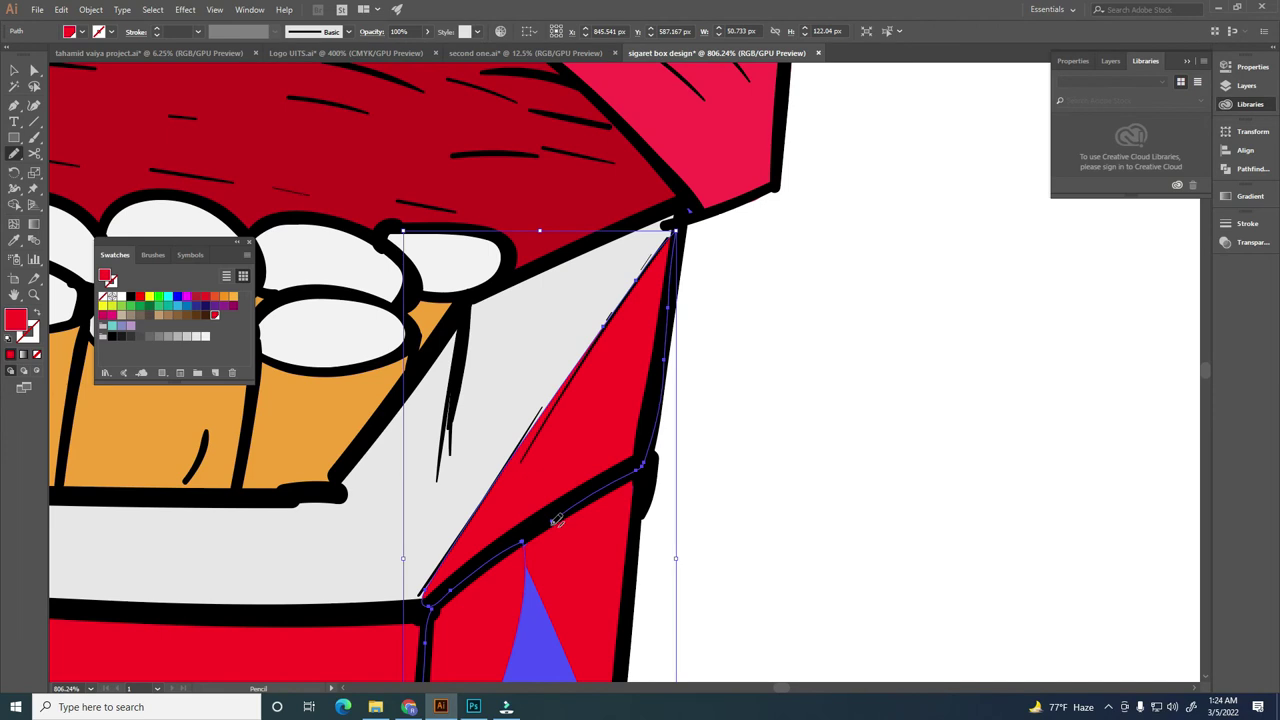
pyautogui.scroll(-3, 730, 515)
pyautogui.scroll(-3, 730, 515)
pyautogui.scroll(2, 500, 517)
# Step: Fill the pack's front face light grey
pyautogui.click(545, 470)
pyautogui.click(197, 336)
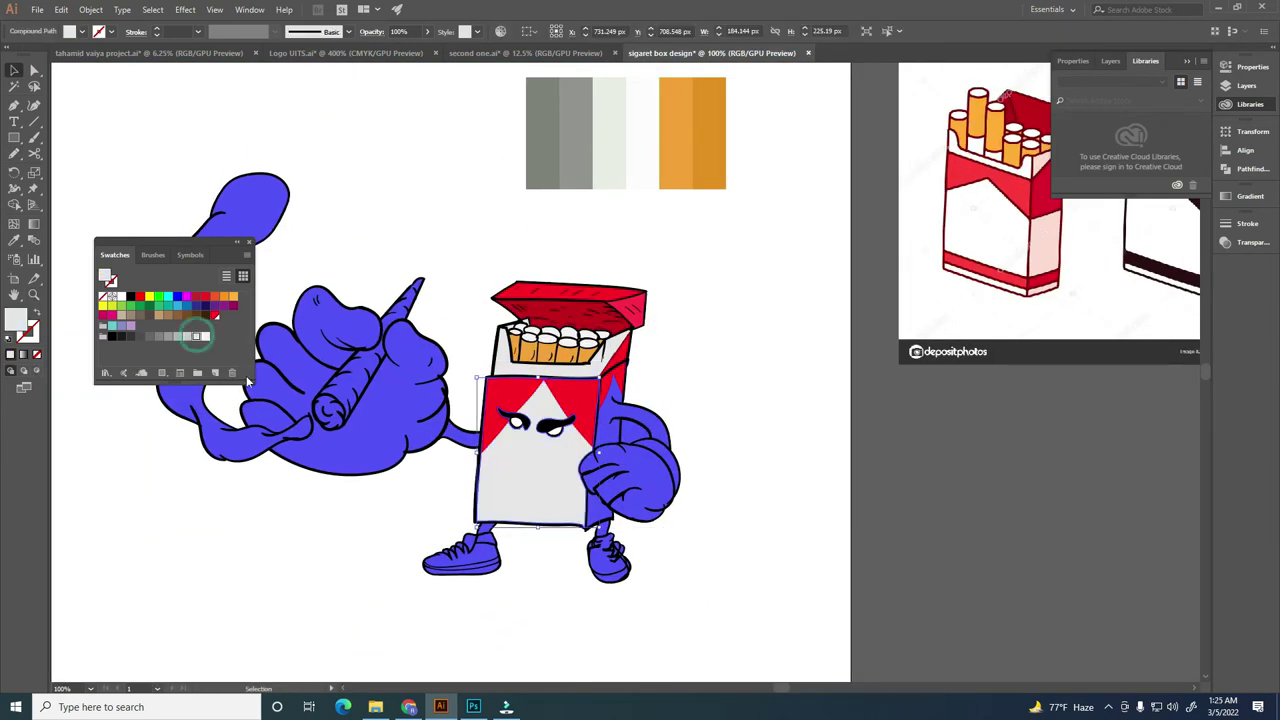
pyautogui.click(367, 510)
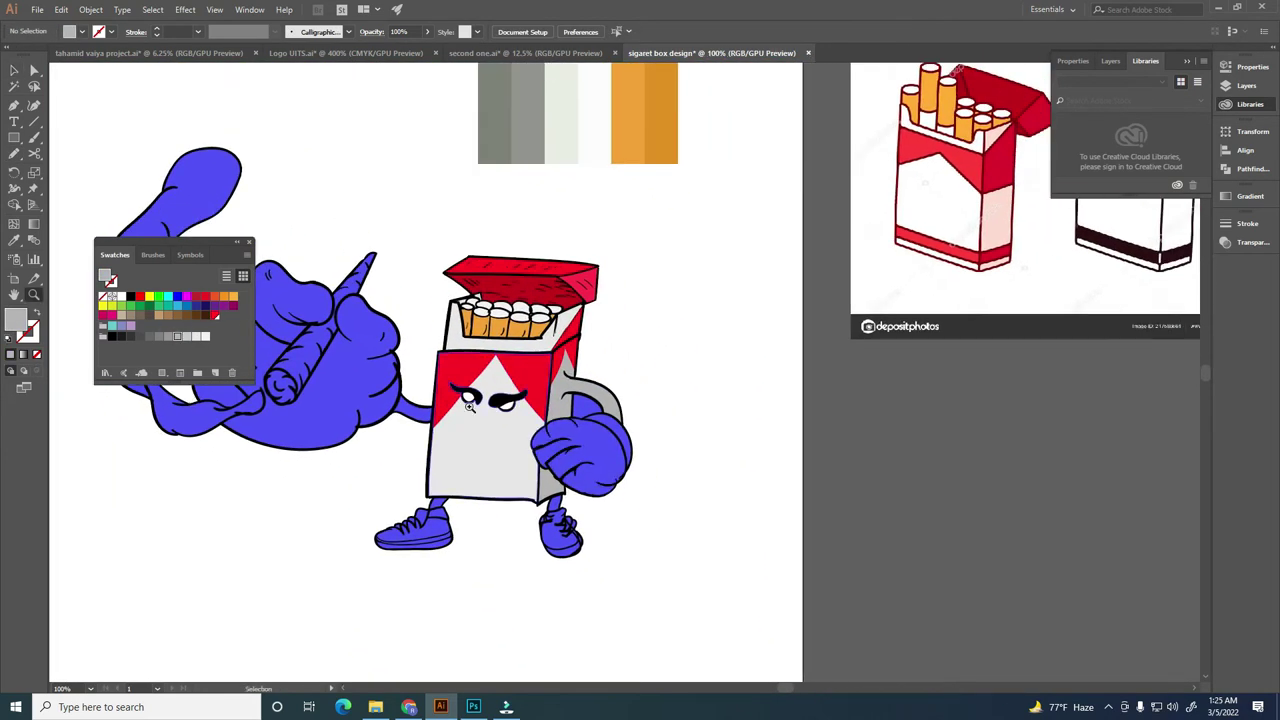
# Step: Draw a small round white highlight inside the left eye
pyautogui.moveTo(470, 398); pyautogui.dragTo(556, 445)
pyautogui.press('l')
pyautogui.moveTo(441, 413); pyautogui.dragTo(490, 462)
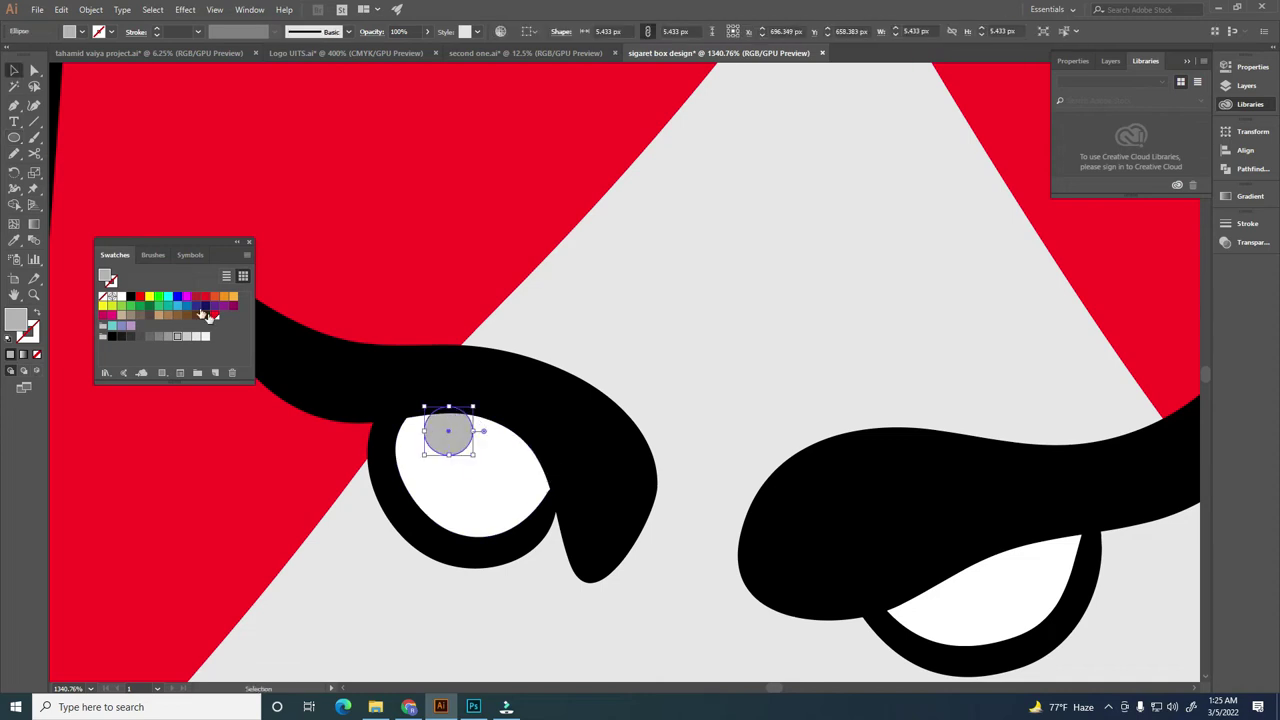
pyautogui.moveTo(435, 420)
pyautogui.mouseDown()
pyautogui.moveTo(372, 338)
pyautogui.moveTo(451, 323)
pyautogui.mouseUp()
pyautogui.click(419, 384)
# Step: Fill the left and right eye shapes black from Swatches, keeping the highlights
pyautogui.scroll(2, 343, 251)
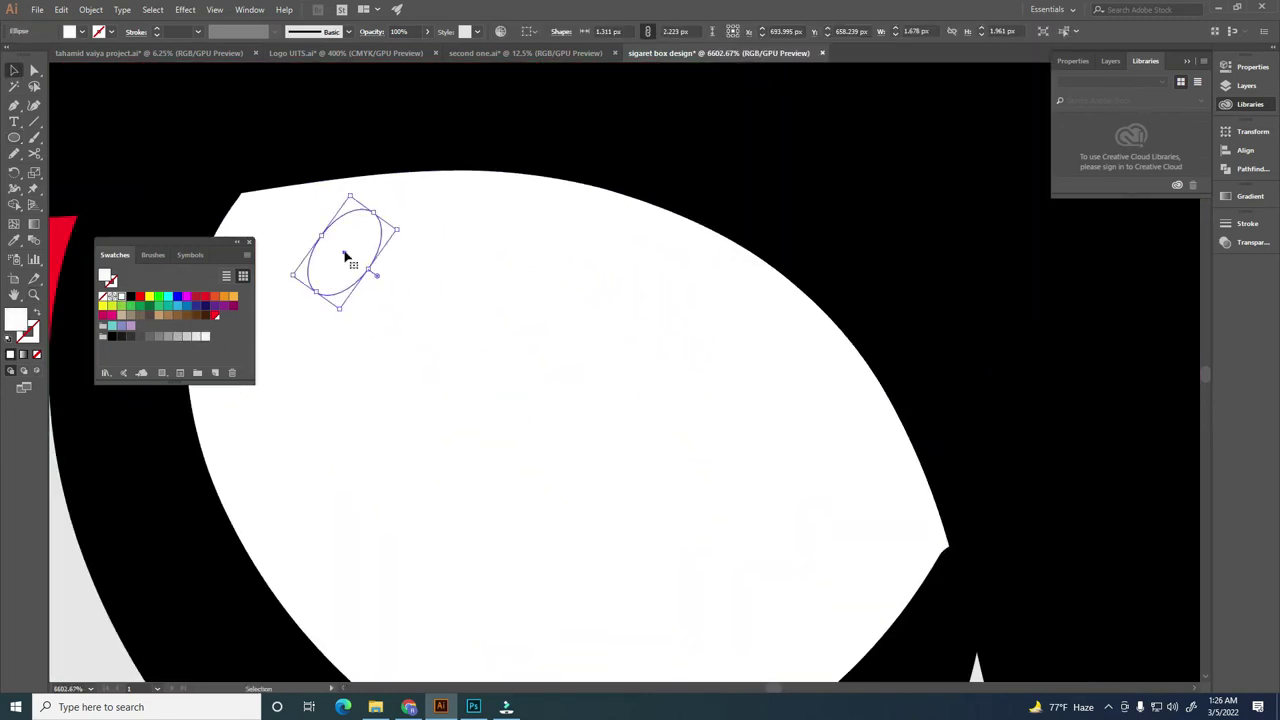
pyautogui.click(300, 280)
pyautogui.click(131, 297)
pyautogui.scroll(-3, 560, 423)
pyautogui.click(566, 460)
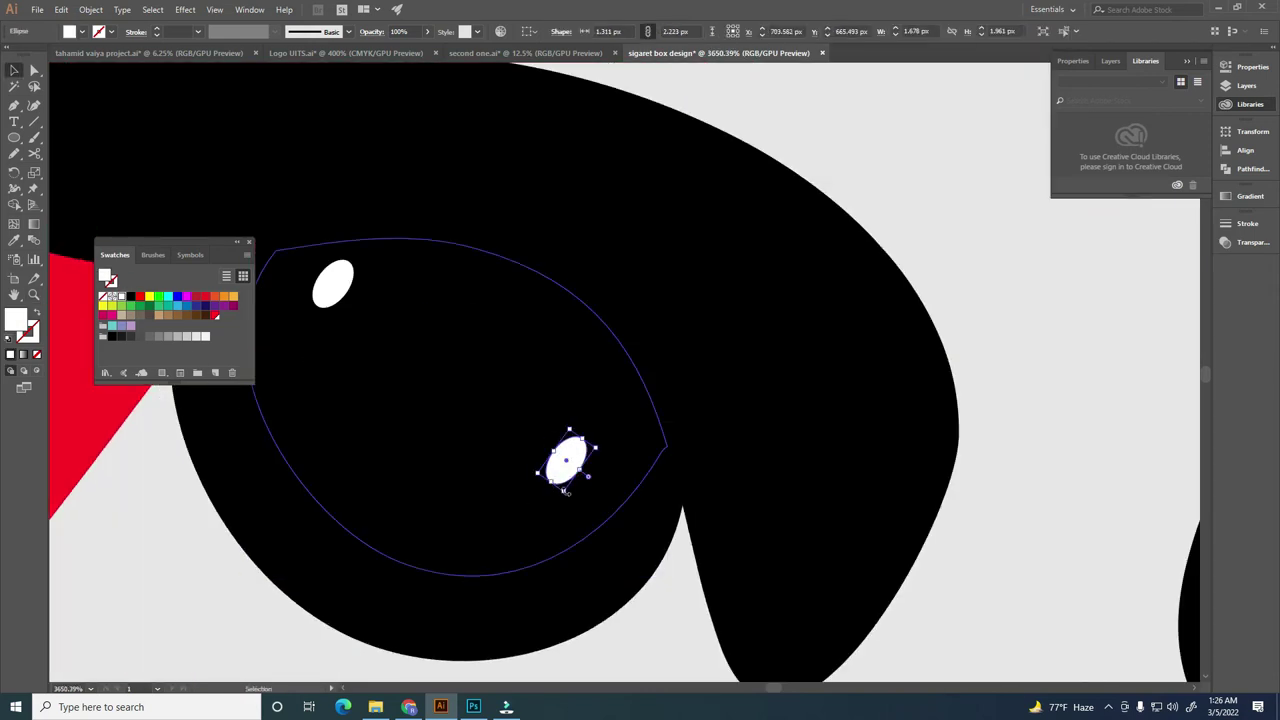
pyautogui.hotkey('ctrl', 'shift', 'a')
pyautogui.scroll(-5, 573, 452)
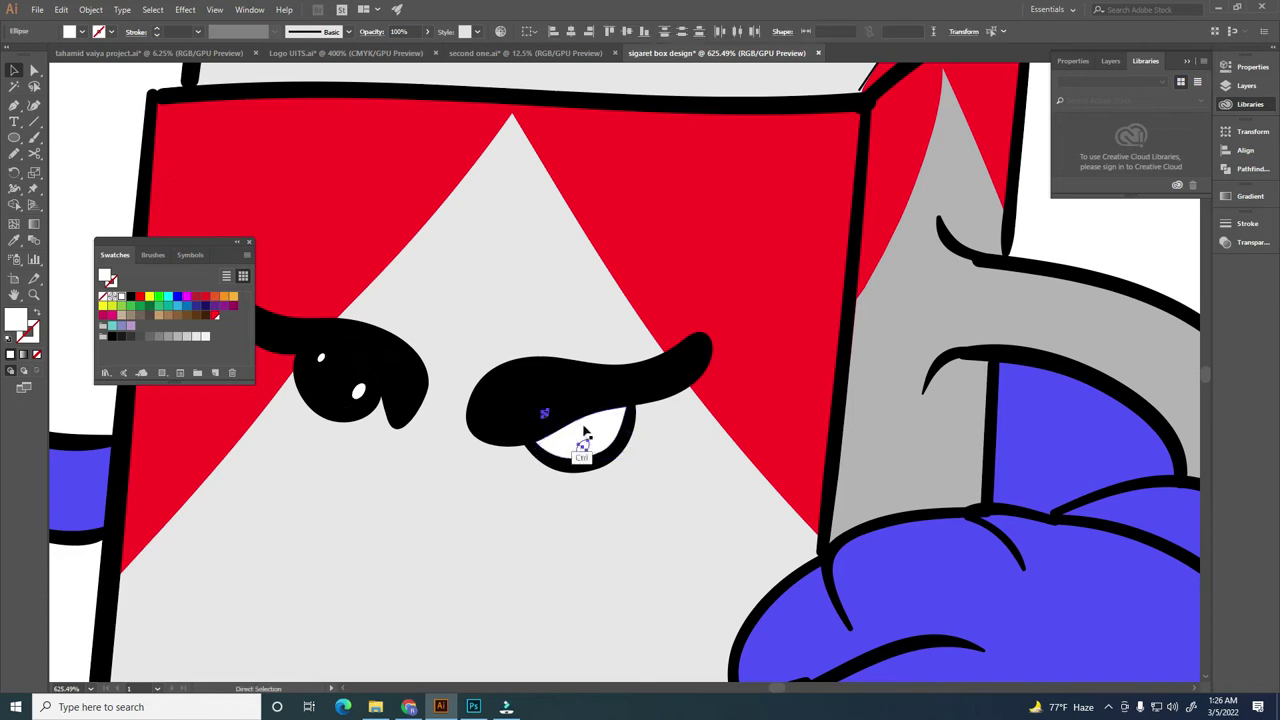
pyautogui.click(130, 296)
pyautogui.scroll(-5, 601, 441)
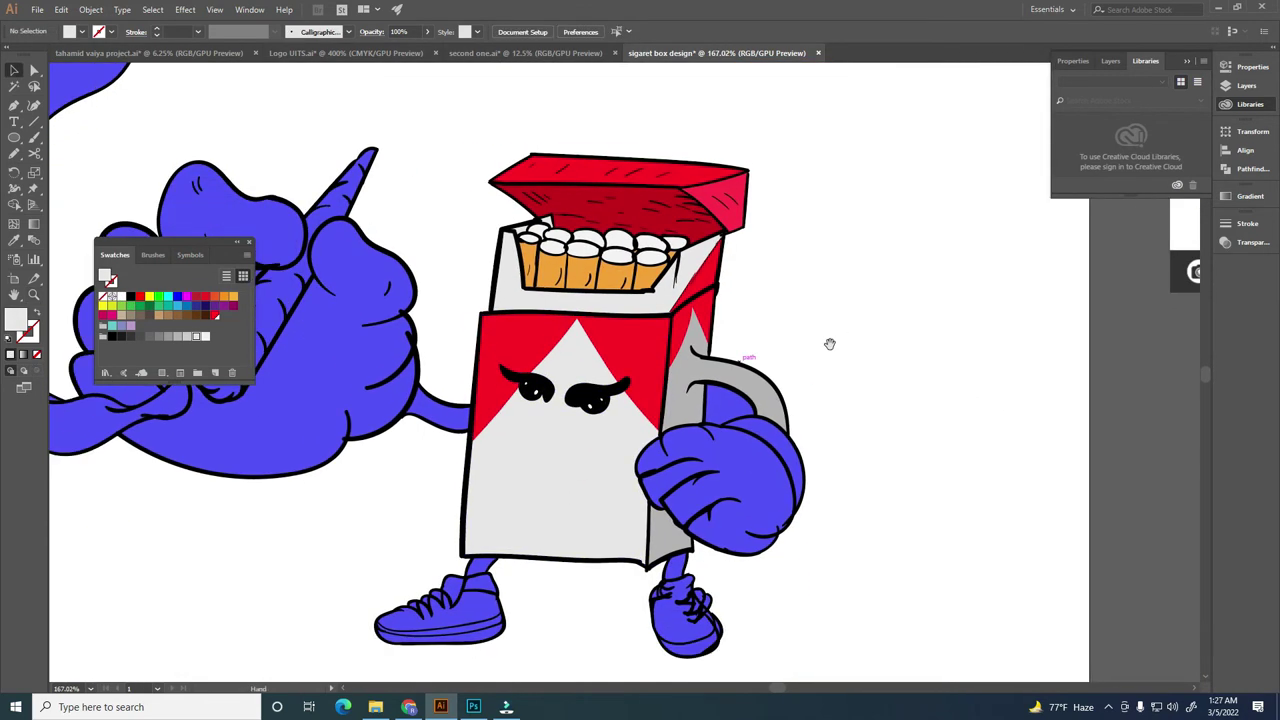
pyautogui.scroll(5, 826, 343)
pyautogui.keyDown('shift'); pyautogui.click(403, 384); pyautogui.keyUp('shift')
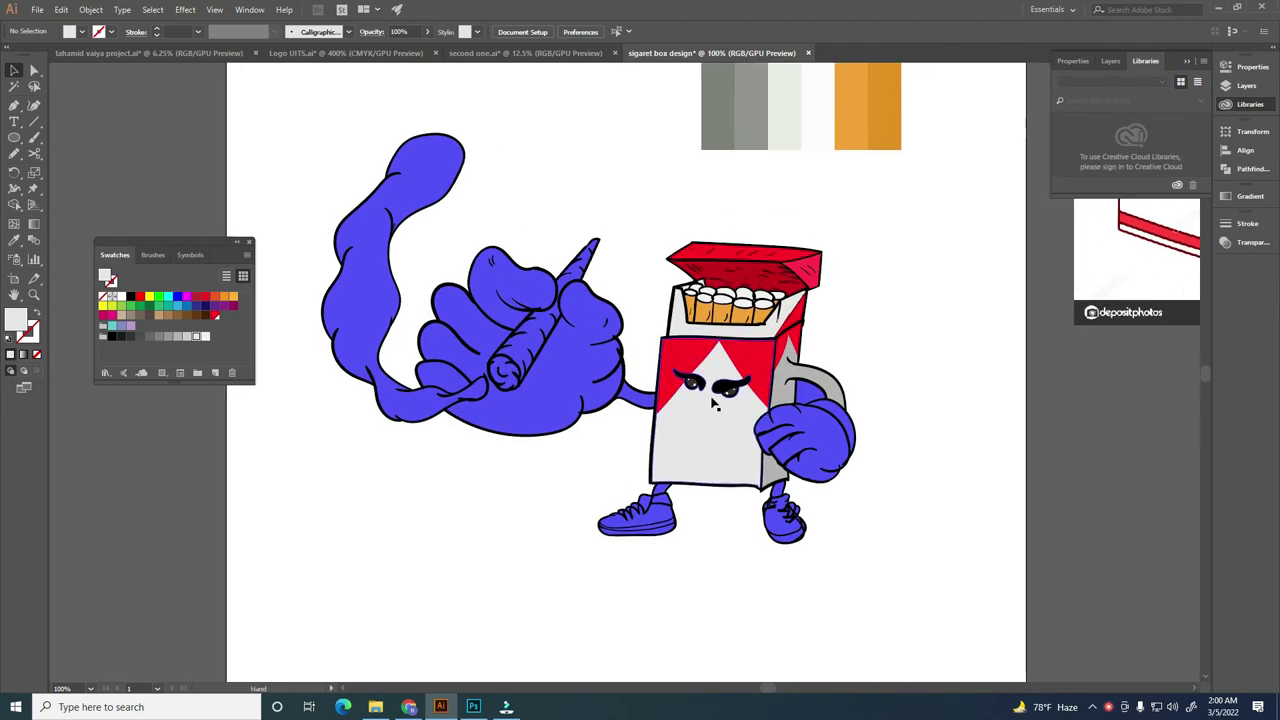
# Step: Fill the large hand and its upper blob light grey
pyautogui.scroll(3, 715, 403)
pyautogui.click(640, 430)
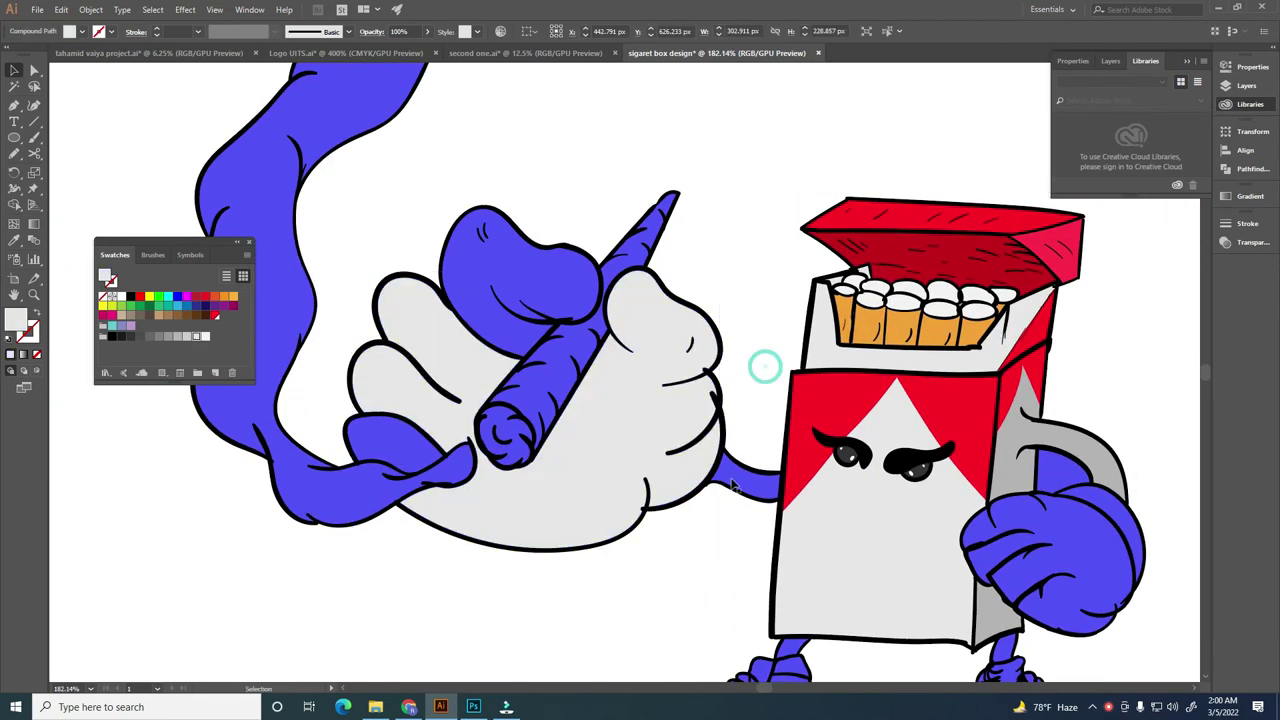
pyautogui.click(520, 260)
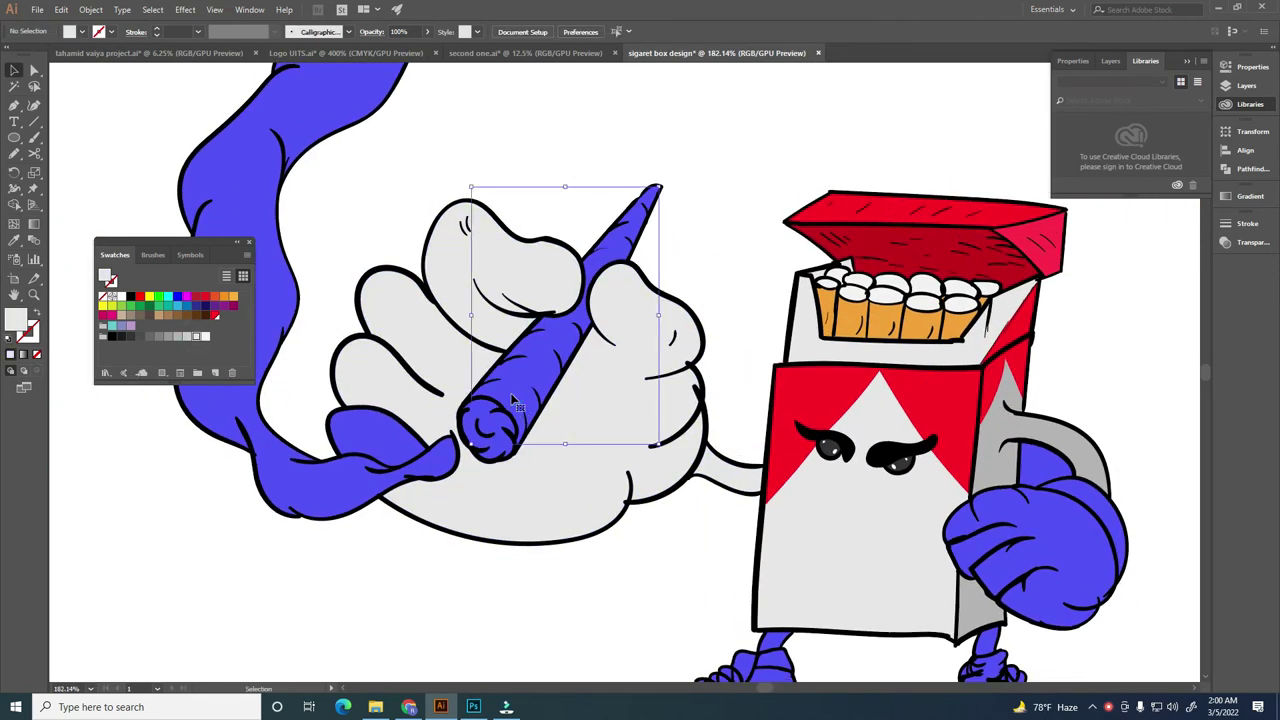
# Step: Recolour the blue smoke a pale peach using the Color Picker
pyautogui.click(150, 318)
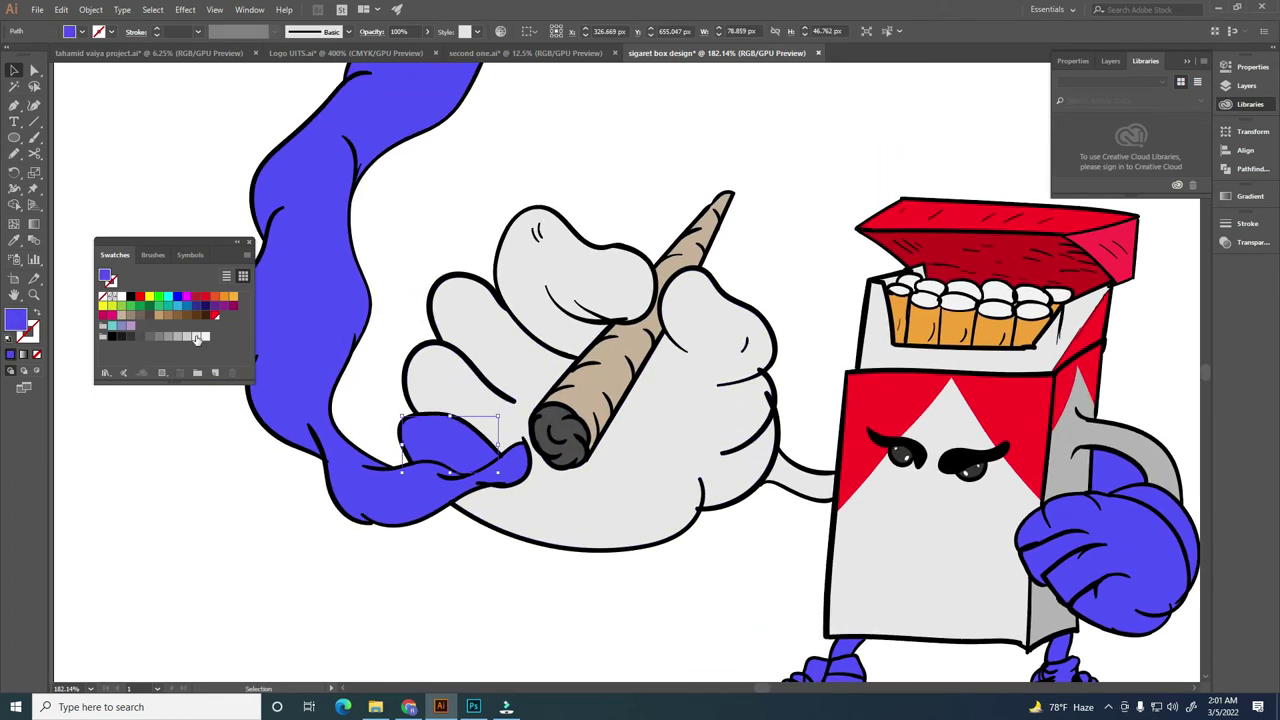
pyautogui.click(367, 362)
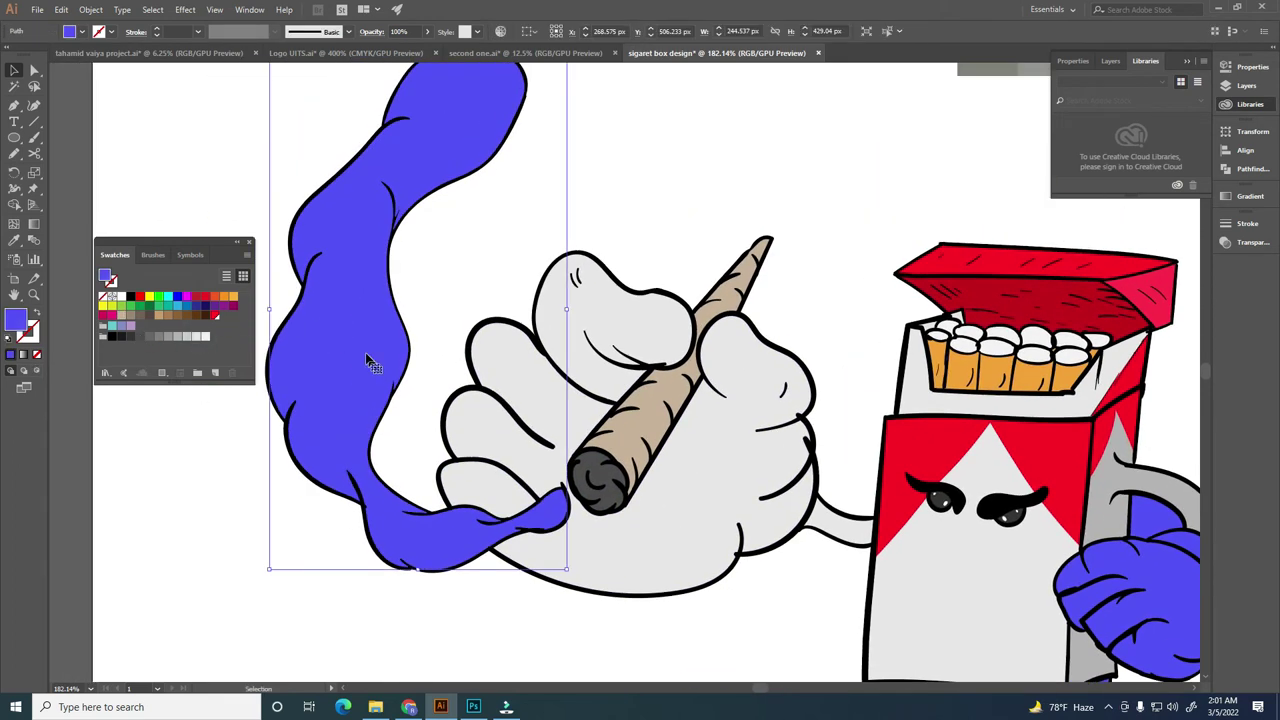
pyautogui.click(182, 338)
pyautogui.doubleClick(15, 320)
pyautogui.click(777, 266)
pyautogui.scroll(-3, 657, 234)
pyautogui.doubleClick(15, 320)
pyautogui.click(777, 268)
pyautogui.click(631, 261)
# Step: Zoom in on the body and select the blue glove resting on the pack
pyautogui.moveTo(628, 270); pyautogui.dragTo(552, 176)
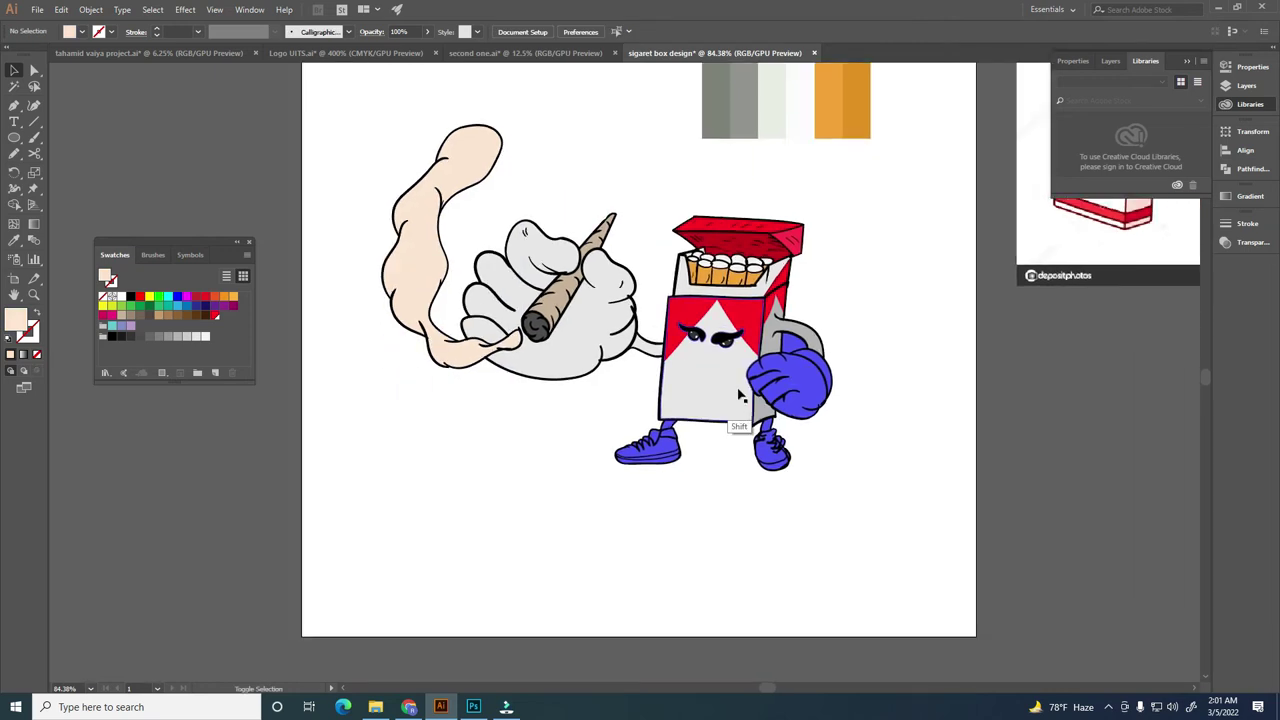
pyautogui.scroll(3, 753, 352)
pyautogui.click(766, 400)
pyautogui.moveTo(766, 400); pyautogui.dragTo(813, 268)
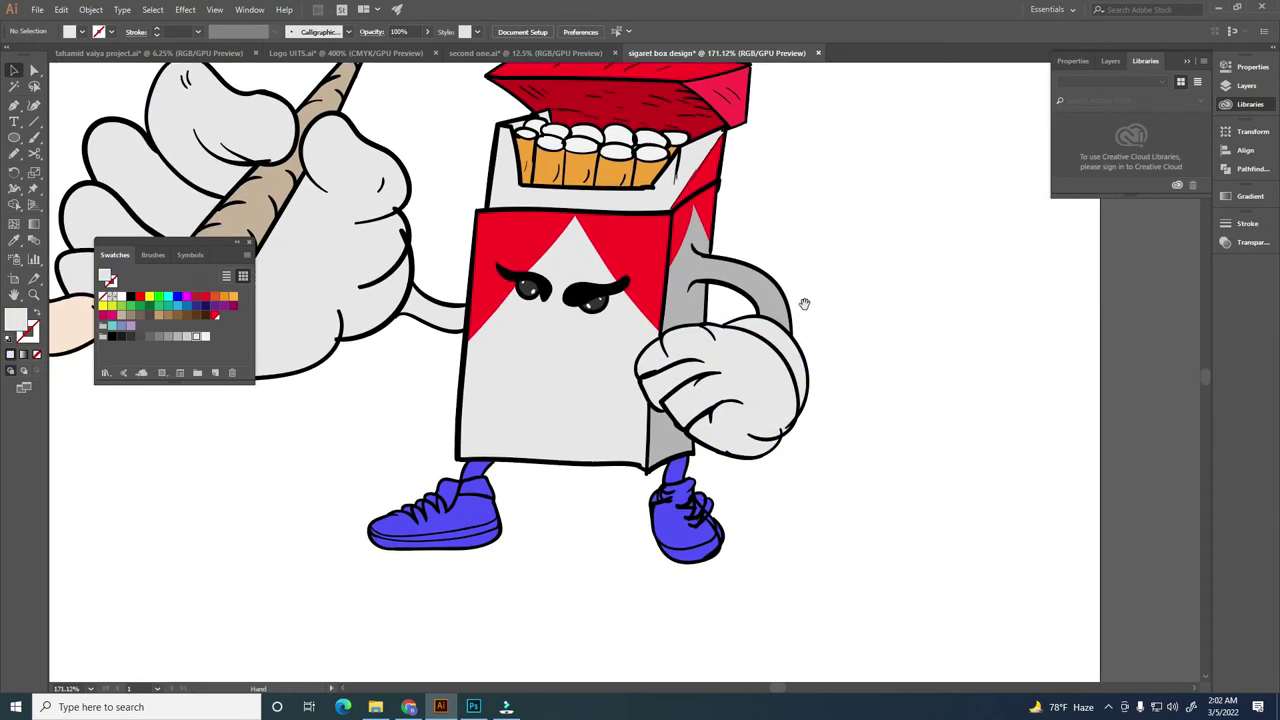
# Step: Colour the shoes with a red tongue and brown uppers on both feet
pyautogui.moveTo(479, 533); pyautogui.dragTo(512, 490)
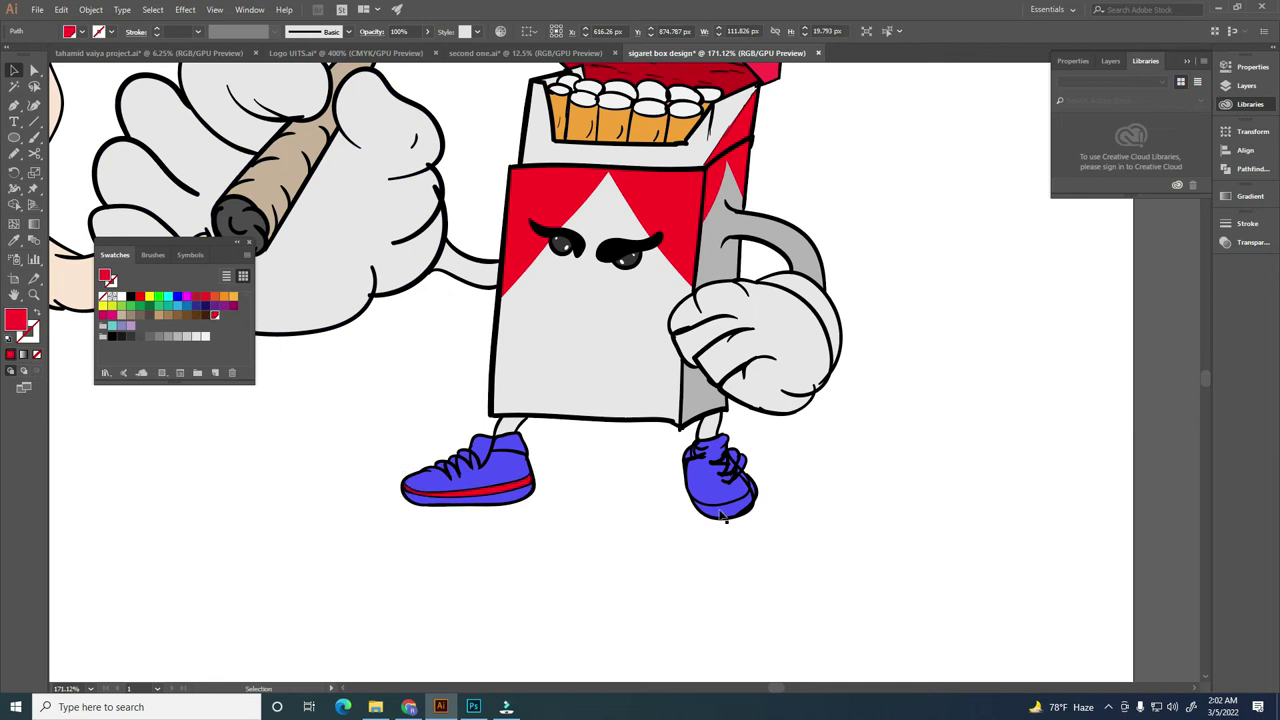
pyautogui.click(215, 317)
pyautogui.scroll(3, 460, 480)
pyautogui.click(351, 489)
pyautogui.scroll(-2, 683, 491)
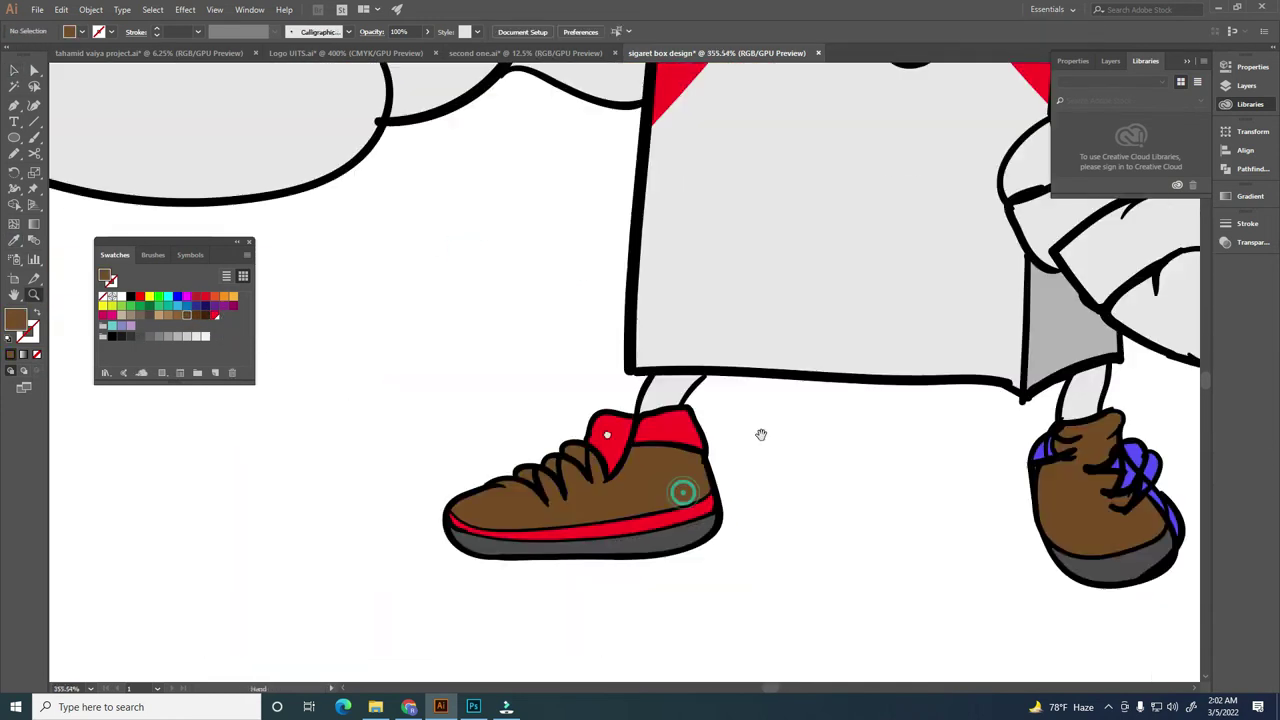
pyautogui.scroll(4, 1100, 490)
pyautogui.keyDown('shift'); pyautogui.click(611, 281); pyautogui.keyUp('shift')
pyautogui.click(177, 315)
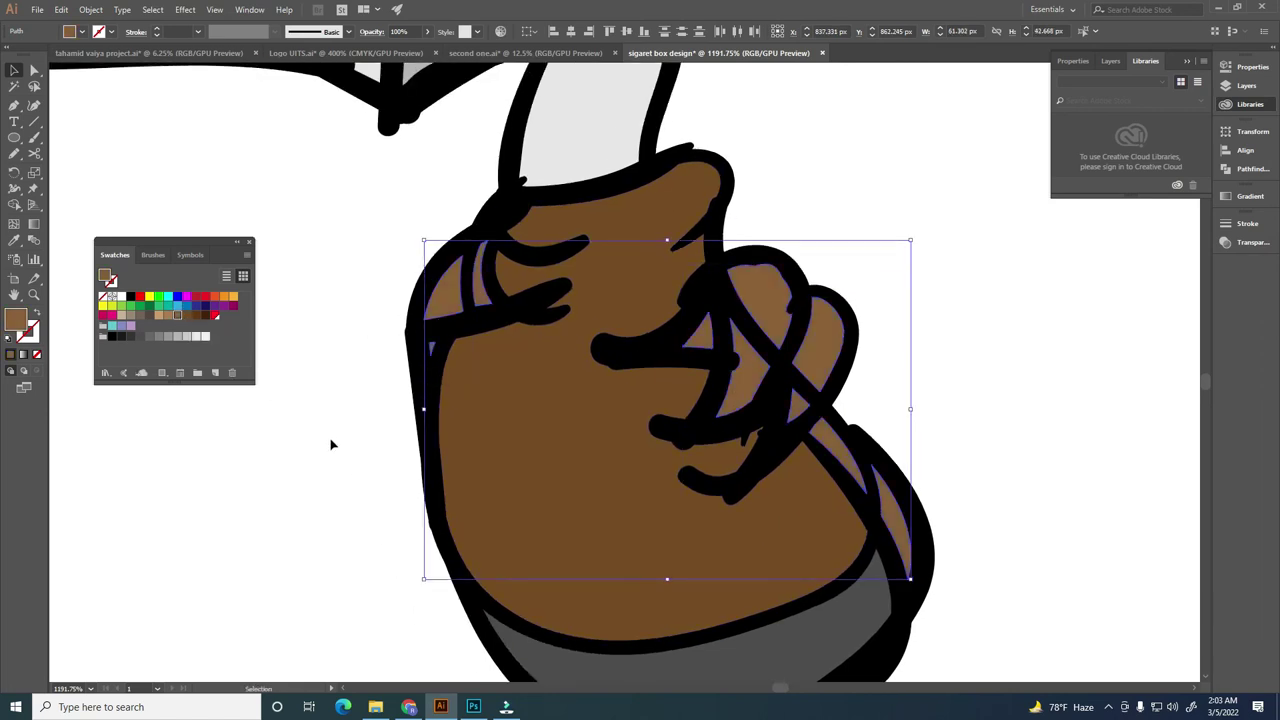
pyautogui.click(331, 443)
# Step: Draw a large yellow circle around the character and send it to the back
pyautogui.press('z')
pyautogui.moveTo(757, 314)
pyautogui.mouseDown()
pyautogui.moveTo(731, 393)
pyautogui.moveTo(680, 395)
pyautogui.mouseUp()
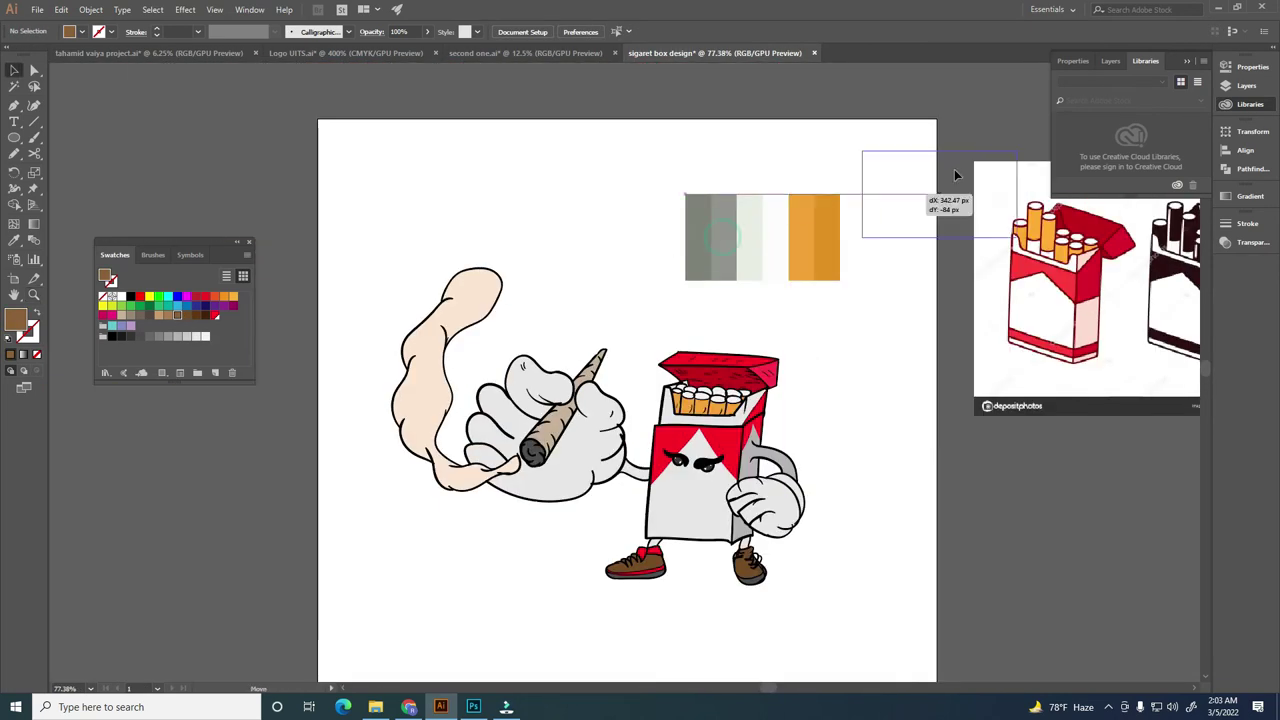
pyautogui.press('v')
pyautogui.press('F7')
pyautogui.press('l')
pyautogui.moveTo(320, 98); pyautogui.dragTo(920, 698)
pyautogui.hotkey('ctrl', 'shift', '[')
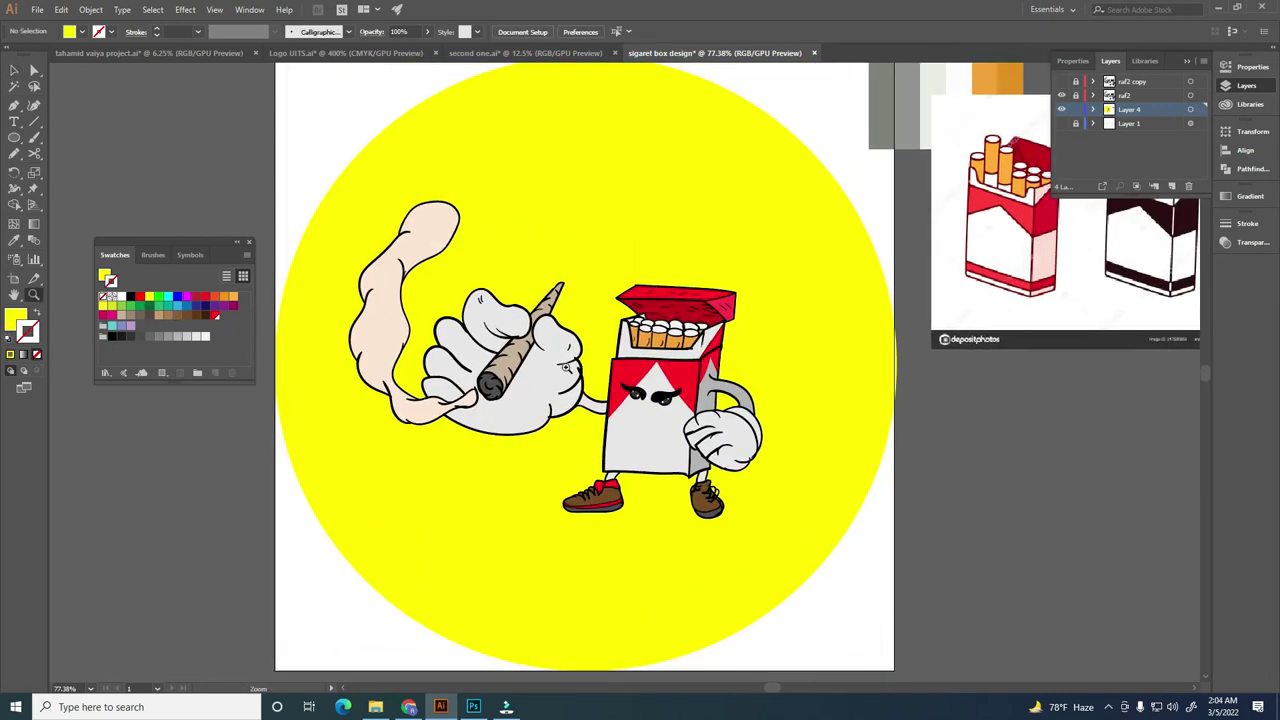
# Step: Add a new layer named 'shadow' for the shading
pyautogui.scroll(5, 616, 230)
pyautogui.click(1171, 186)
pyautogui.doubleClick(1131, 112)
pyautogui.moveTo(427, 410)
pyautogui.mouseDown()
pyautogui.moveTo(514, 351)
pyautogui.moveTo(407, 360)
pyautogui.mouseUp()
# Step: Pencil grey shadow shapes under the thumb, along the fingers and on the palm
pyautogui.press('n')
pyautogui.click(185, 338)
pyautogui.moveTo(528, 410); pyautogui.dragTo(508, 430)
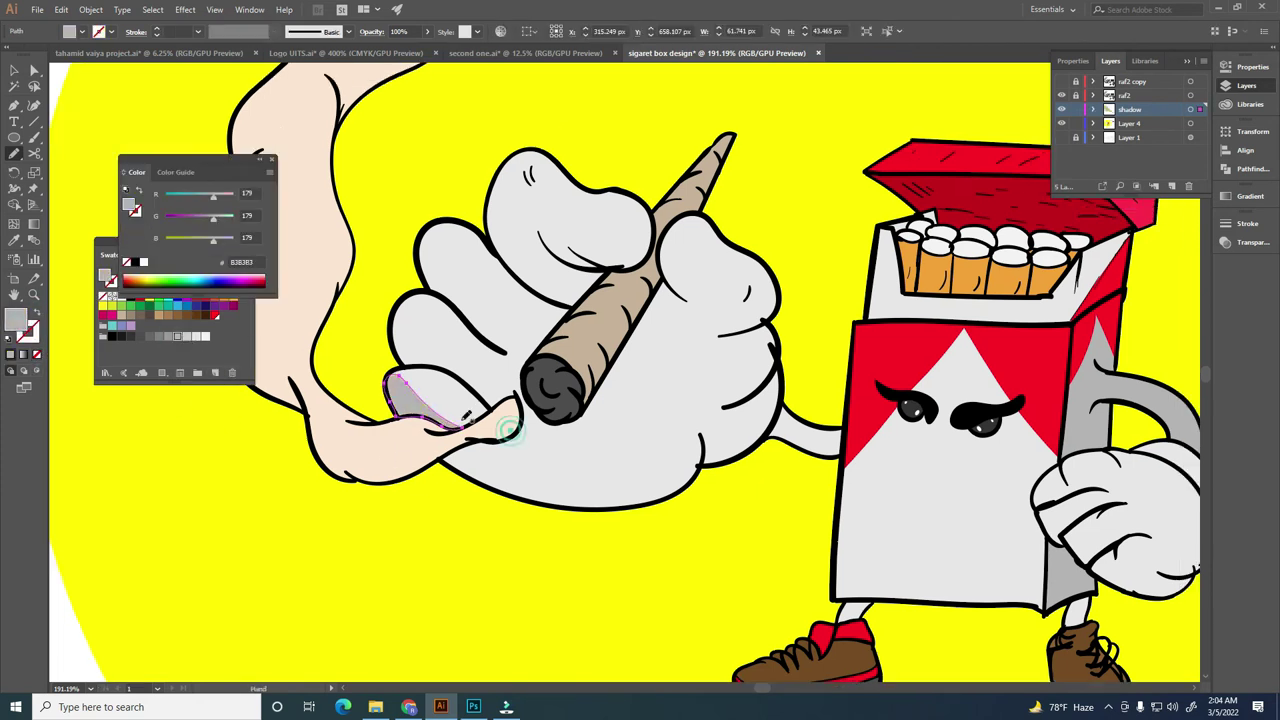
pyautogui.moveTo(418, 362); pyautogui.dragTo(402, 394)
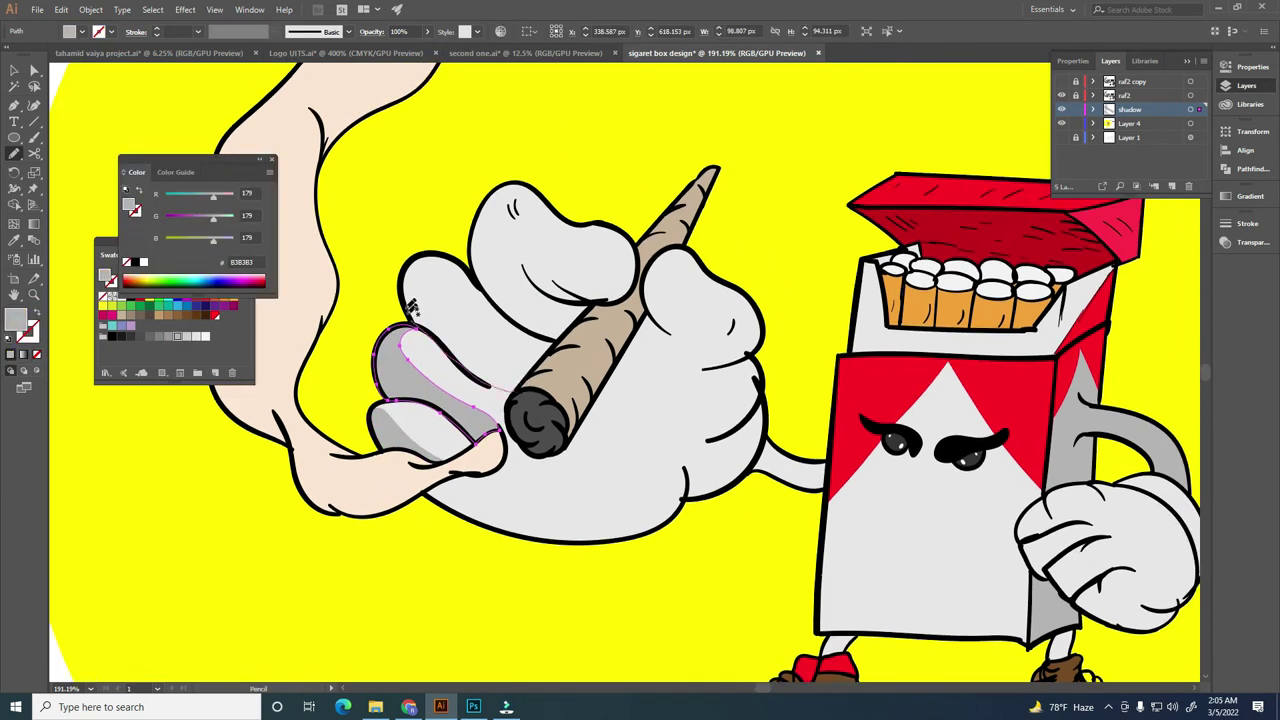
pyautogui.moveTo(545, 341); pyautogui.dragTo(523, 376)
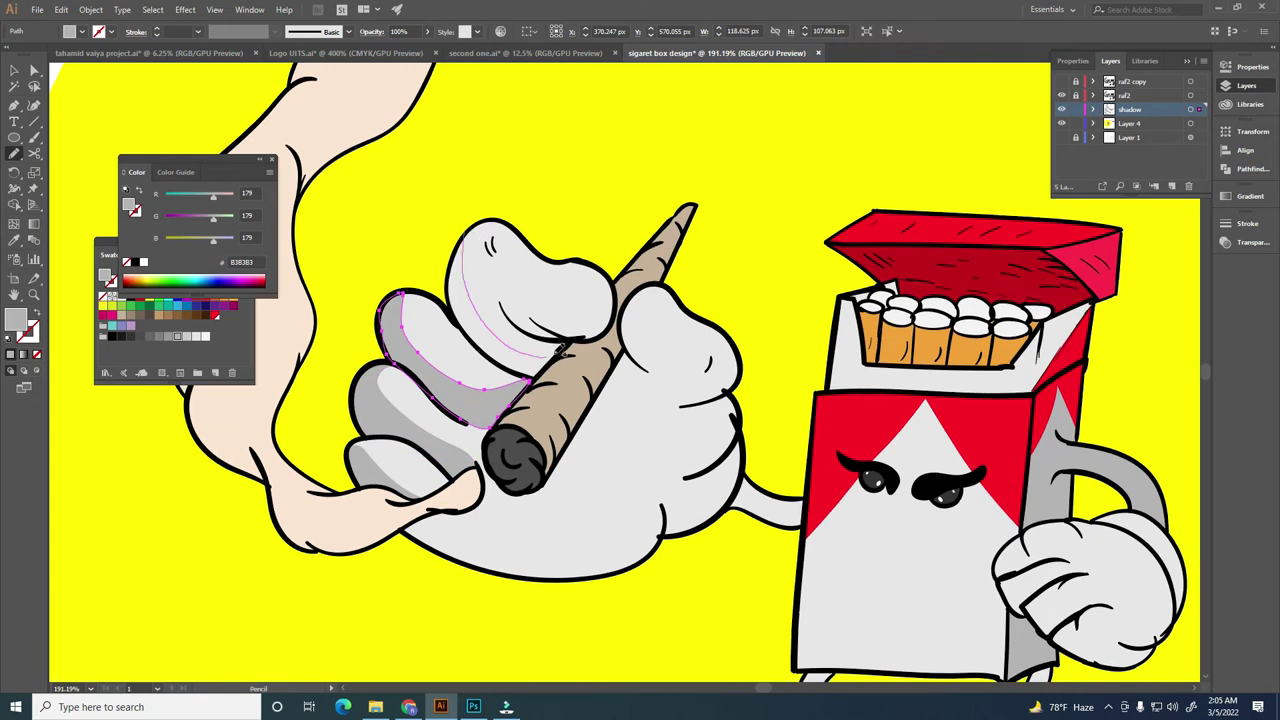
pyautogui.moveTo(501, 221); pyautogui.dragTo(465, 243)
pyautogui.moveTo(578, 310)
pyautogui.mouseDown()
pyautogui.moveTo(514, 348)
pyautogui.moveTo(492, 304)
pyautogui.moveTo(483, 319)
pyautogui.mouseUp()
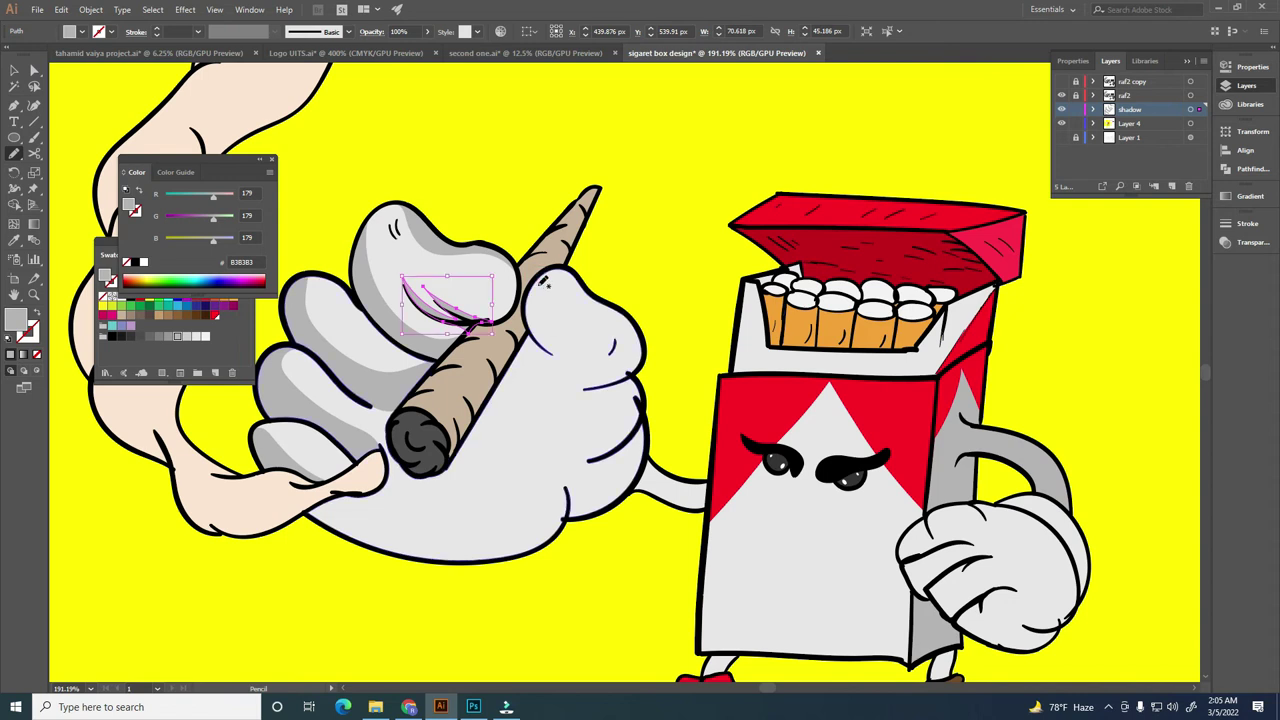
pyautogui.moveTo(595, 287); pyautogui.dragTo(596, 289)
pyautogui.moveTo(461, 555)
pyautogui.mouseDown()
pyautogui.moveTo(521, 452)
pyautogui.moveTo(630, 375)
pyautogui.moveTo(598, 381)
pyautogui.moveTo(573, 333)
pyautogui.mouseUp()
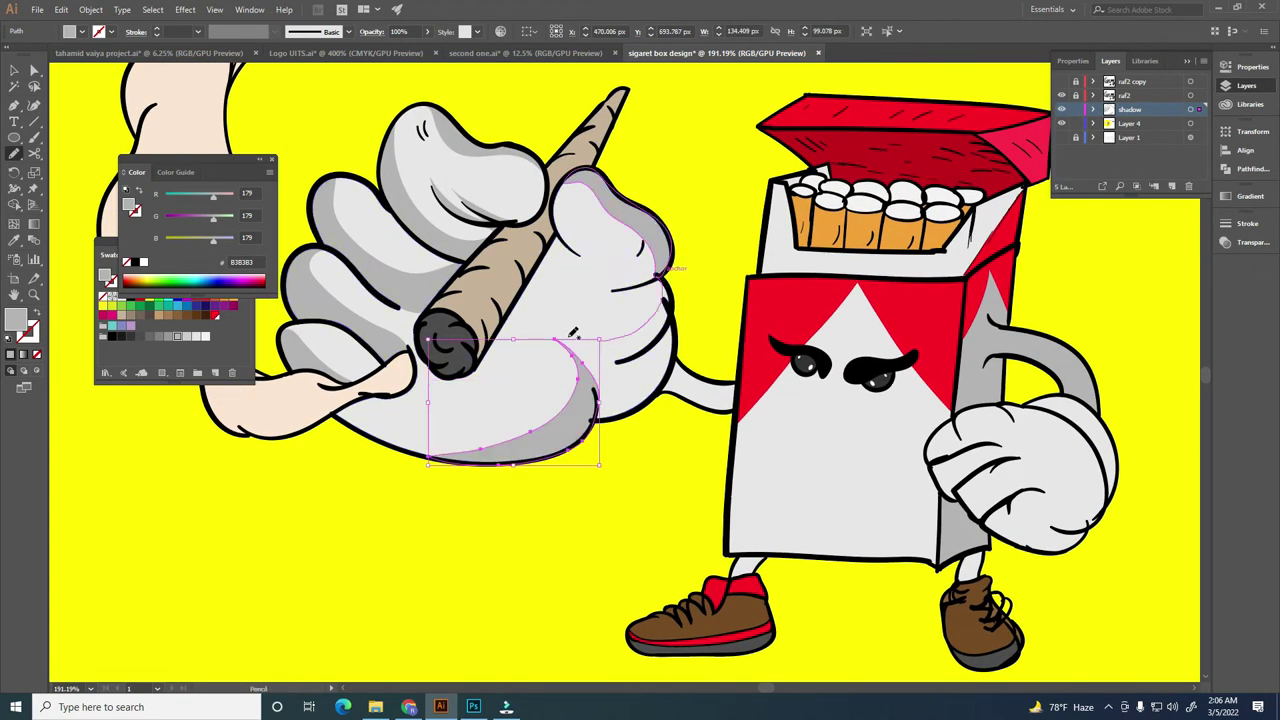
pyautogui.moveTo(663, 272)
pyautogui.mouseDown()
pyautogui.moveTo(651, 209)
pyautogui.moveTo(706, 237)
pyautogui.moveTo(666, 289)
pyautogui.mouseUp()
pyautogui.moveTo(600, 228); pyautogui.dragTo(628, 248)
pyautogui.moveTo(538, 271)
pyautogui.mouseDown()
pyautogui.moveTo(650, 262)
pyautogui.moveTo(730, 395)
pyautogui.mouseUp()
# Step: Undo the accidental delete and redraw the pack-front shadow edge narrower
pyautogui.moveTo(1060, 558); pyautogui.dragTo(760, 440)
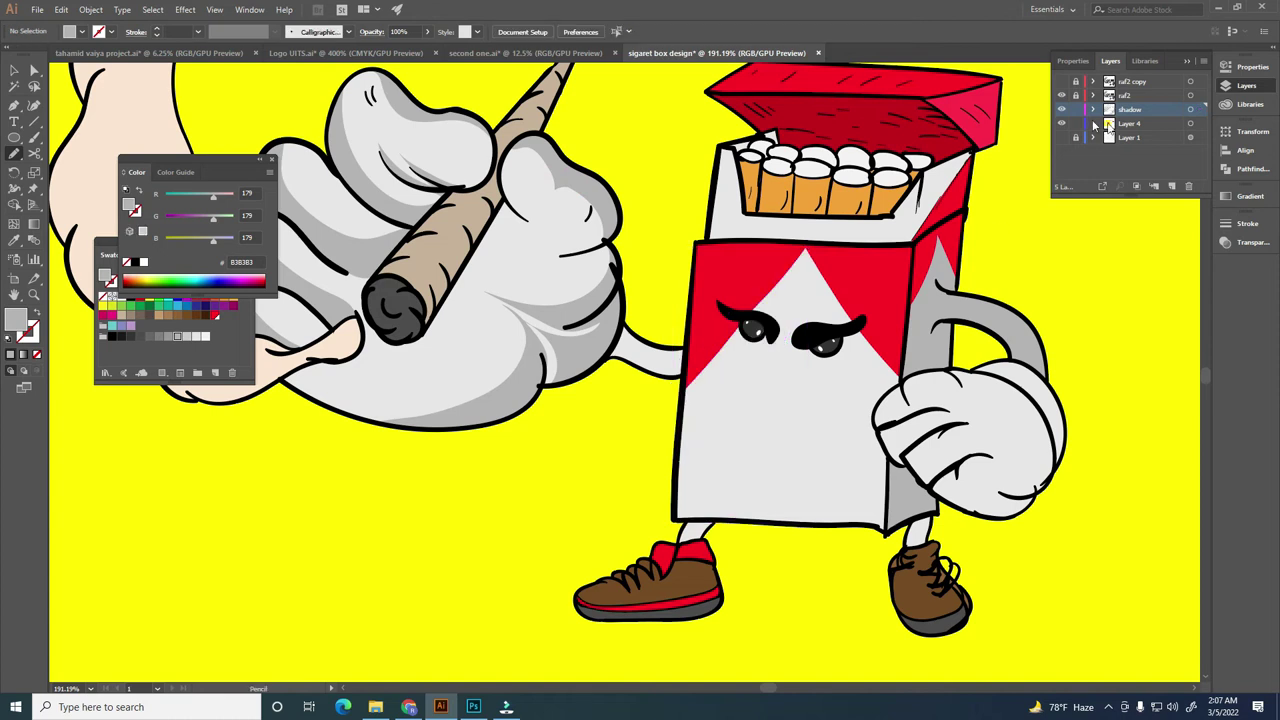
pyautogui.press('Delete')
pyautogui.keyDown('ctrl'); pyautogui.click(1018, 186); pyautogui.keyUp('ctrl')
pyautogui.hotkey('ctrl', 'z')
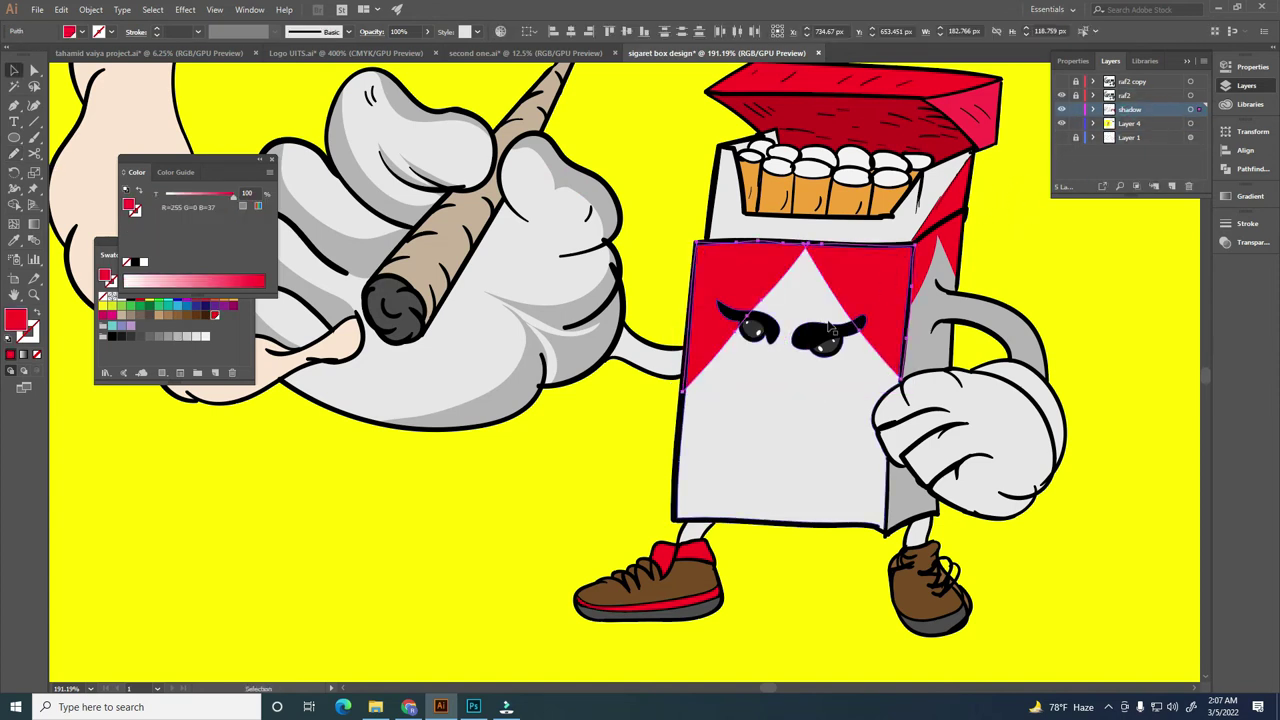
pyautogui.hotkey('ctrl', 'z')
pyautogui.hotkey('ctrl', 'z')
pyautogui.press('a')
pyautogui.moveTo(760, 408)
pyautogui.mouseDown()
pyautogui.moveTo(736, 400)
pyautogui.moveTo(697, 508)
pyautogui.mouseUp()
pyautogui.click(736, 400)
pyautogui.press('n')
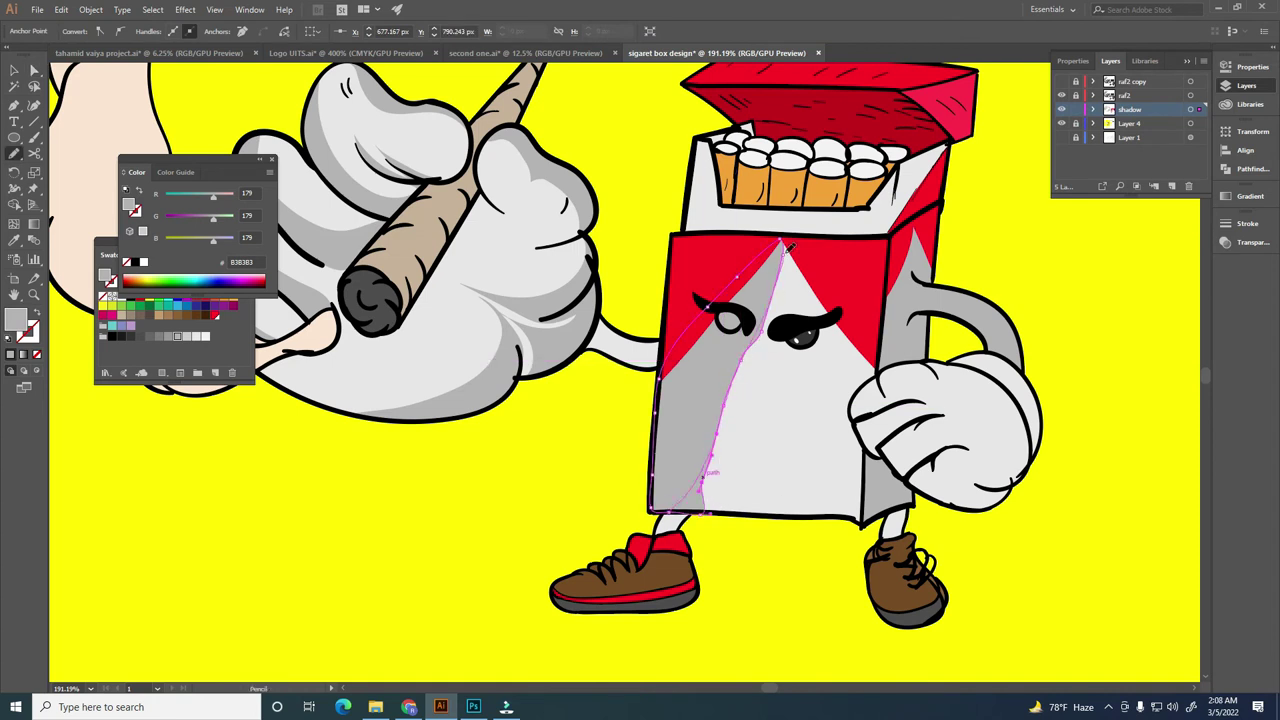
pyautogui.moveTo(788, 247); pyautogui.dragTo(660, 510)
# Step: Fill the shadow inside the pack lid dark red #95071B
pyautogui.hscroll(3, 748, 400)
pyautogui.keyDown('ctrl'); pyautogui.click(704, 239); pyautogui.keyUp('ctrl')
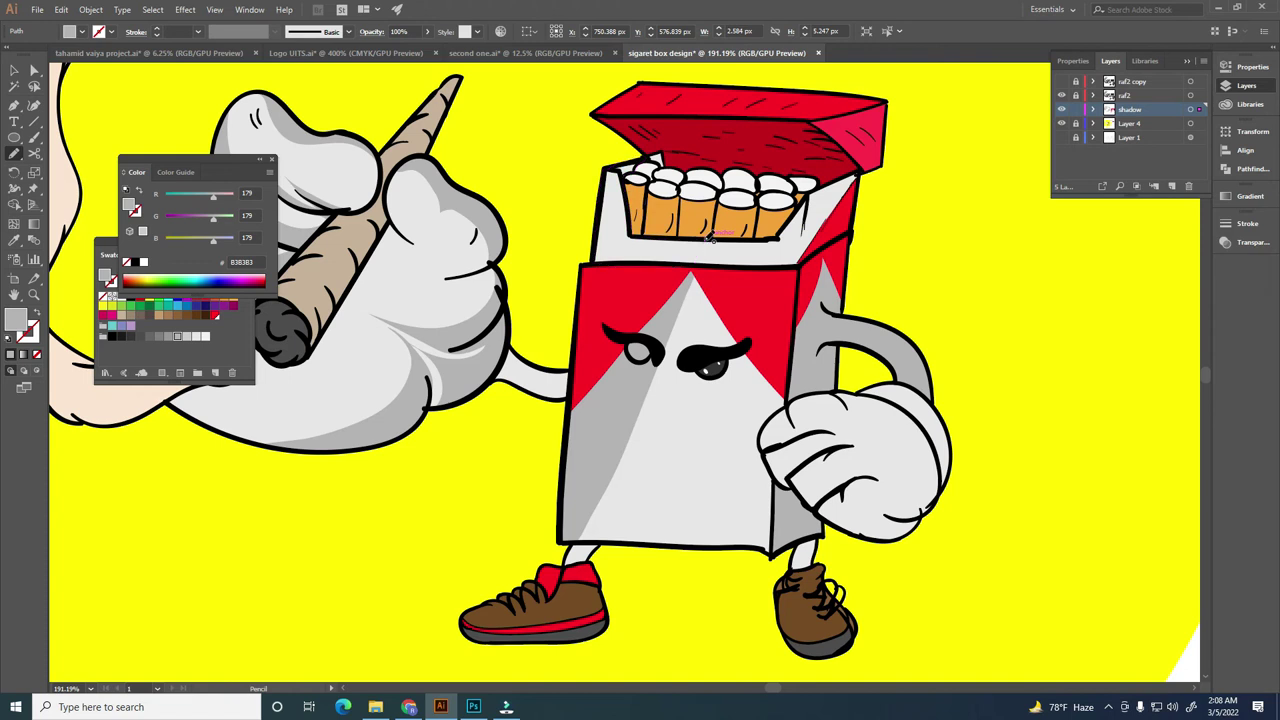
pyautogui.keyDown('ctrl'); pyautogui.click(709, 237); pyautogui.keyUp('ctrl')
pyautogui.keyDown('ctrl'); pyautogui.click(856, 172); pyautogui.keyUp('ctrl')
pyautogui.scroll(1, 683, 165)
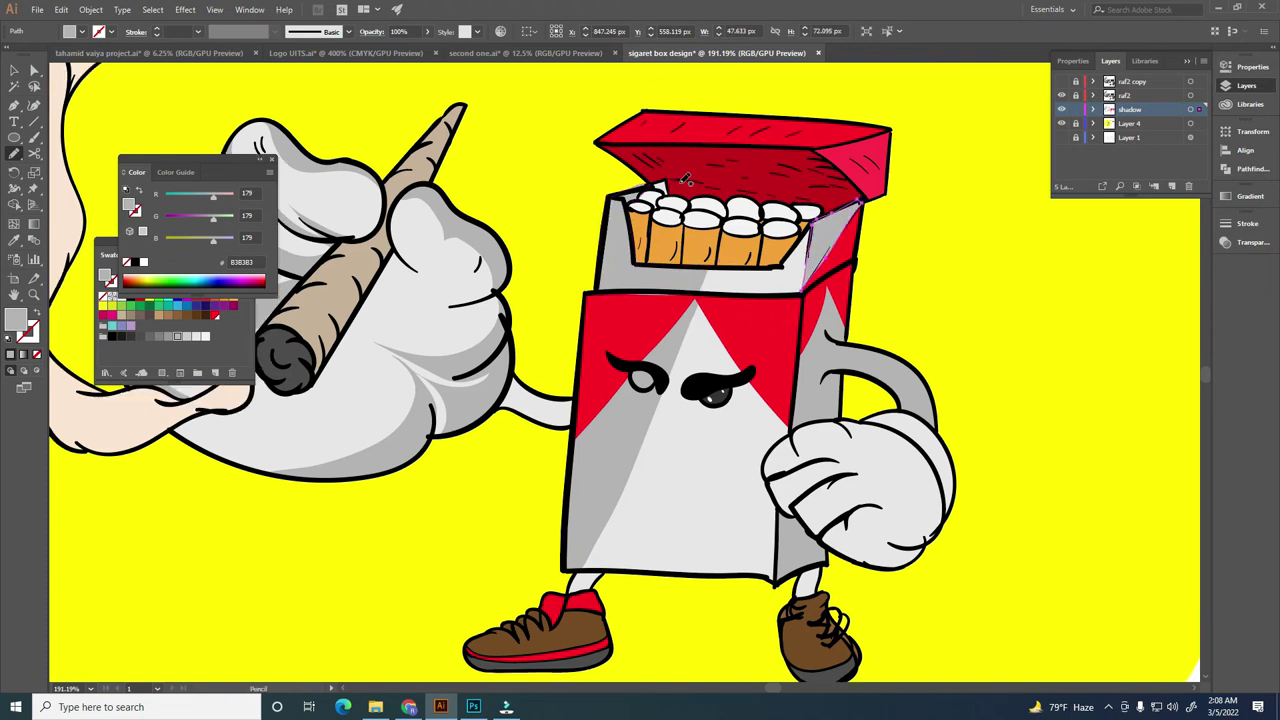
pyautogui.press('i')
pyautogui.click(740, 160)
pyautogui.hotkey('ctrl', 'shift', 'a')
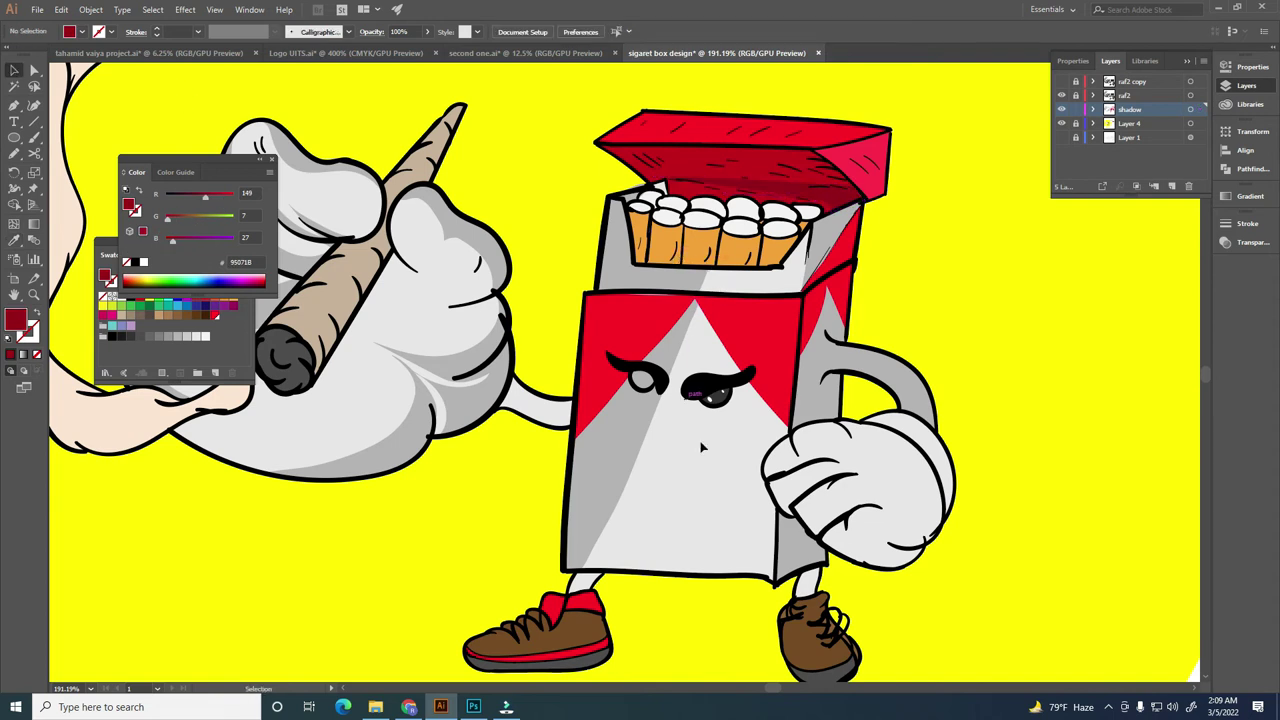
pyautogui.press('n')
pyautogui.scroll(3, 680, 440)
# Step: Pencil grey shading along the right glove's fingers, rim and lower edge
pyautogui.moveTo(605, 373); pyautogui.dragTo(590, 400)
pyautogui.moveTo(640, 355); pyautogui.dragTo(595, 425)
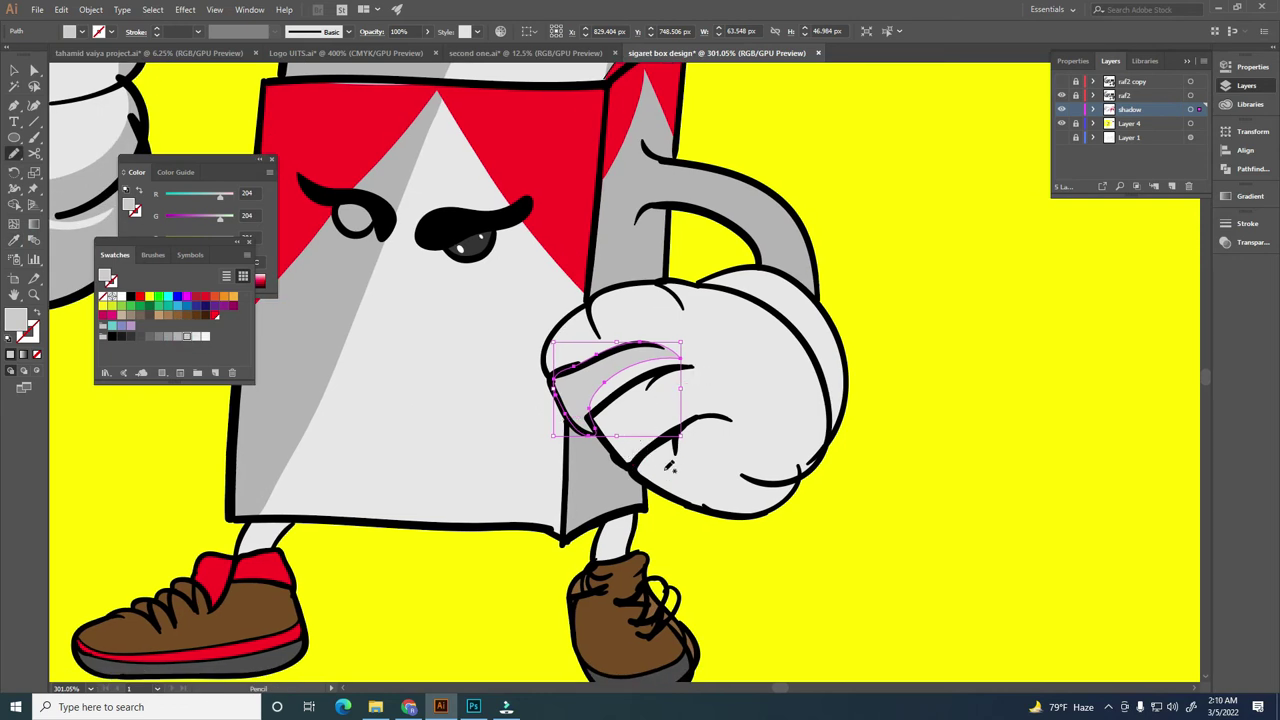
pyautogui.moveTo(705, 322); pyautogui.dragTo(786, 418)
pyautogui.moveTo(797, 478); pyautogui.dragTo(706, 322)
pyautogui.moveTo(755, 398); pyautogui.dragTo(815, 368)
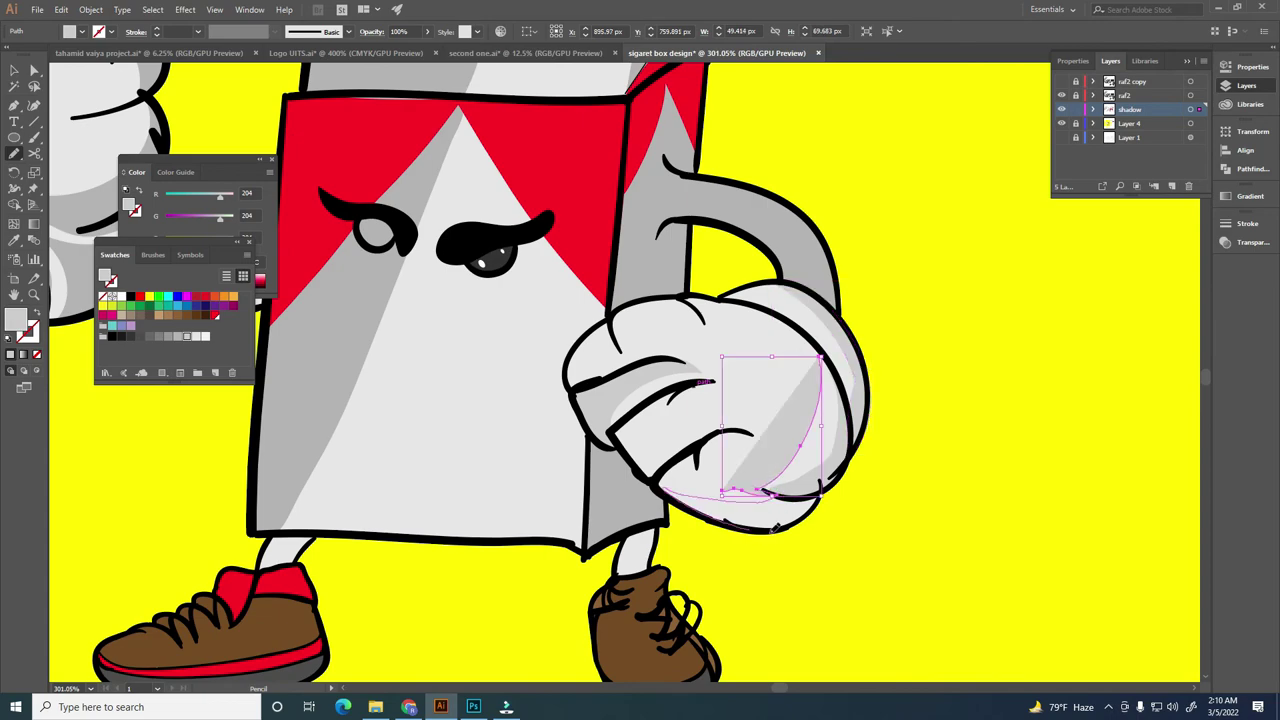
pyautogui.moveTo(727, 487); pyautogui.dragTo(848, 440)
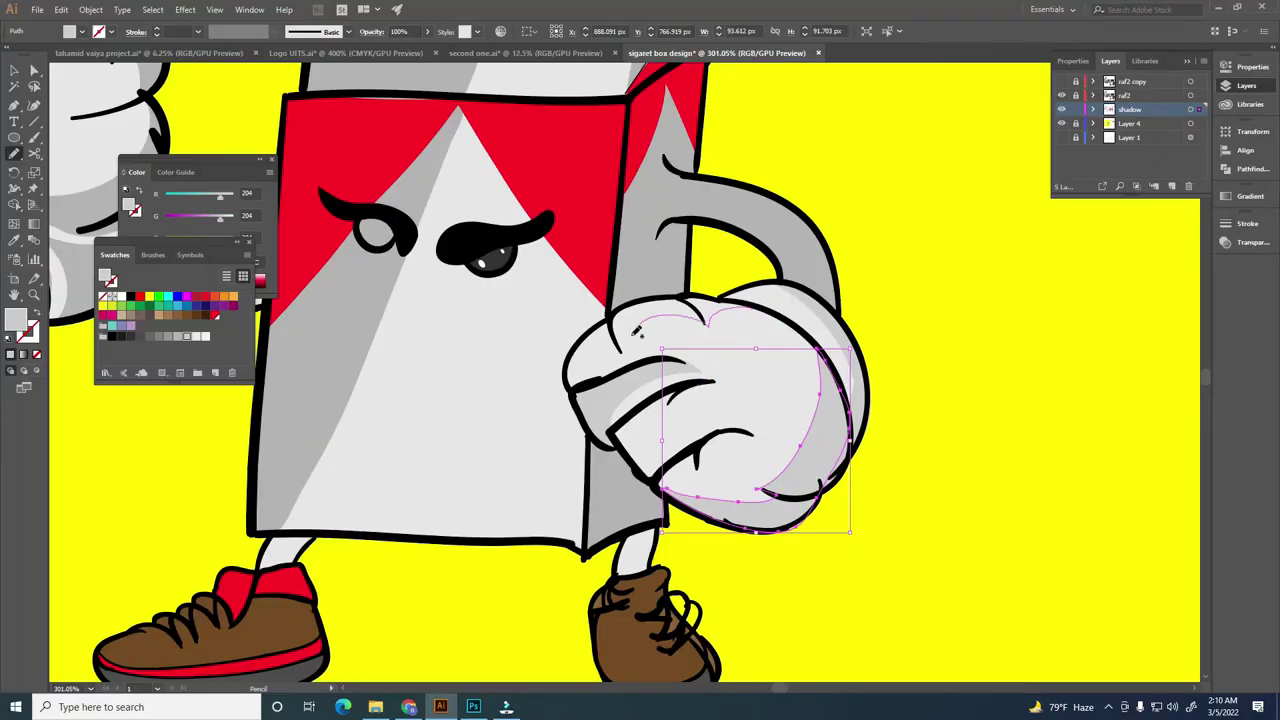
pyautogui.moveTo(608, 320); pyautogui.dragTo(736, 296)
pyautogui.moveTo(728, 360); pyautogui.dragTo(674, 436)
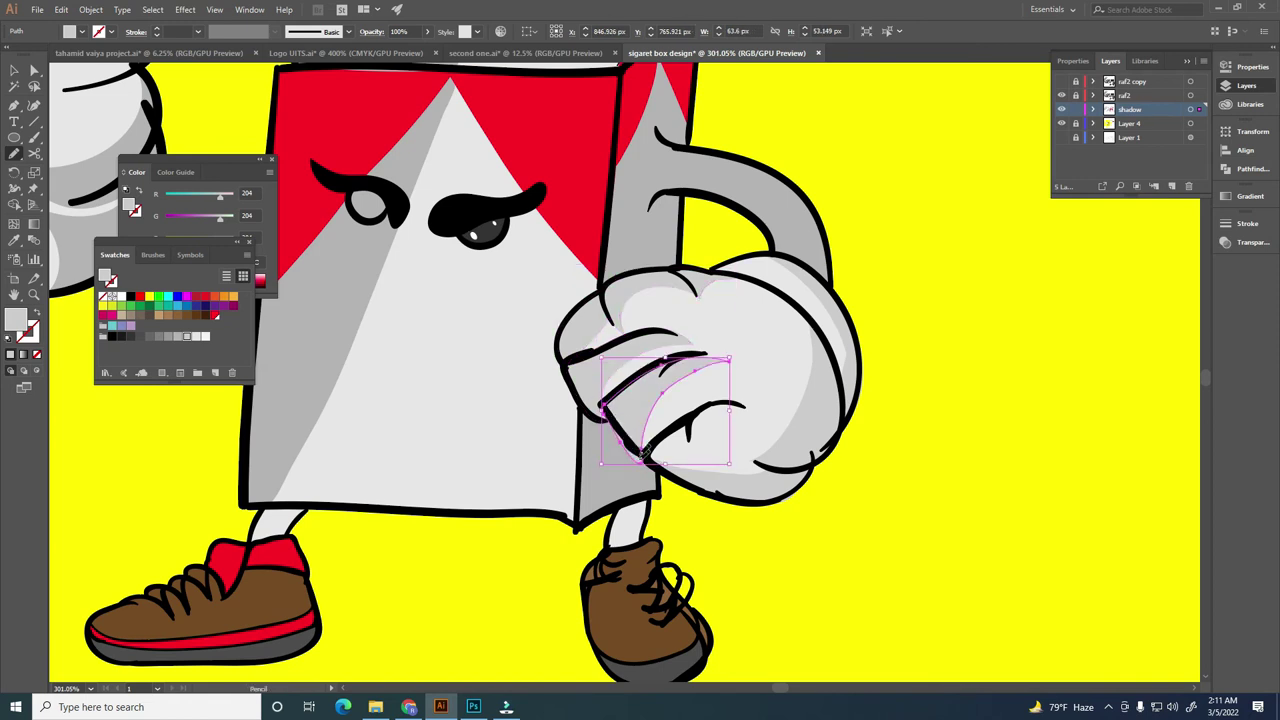
pyautogui.scroll(-3, 640, 452)
pyautogui.moveTo(516, 153); pyautogui.dragTo(778, 275)
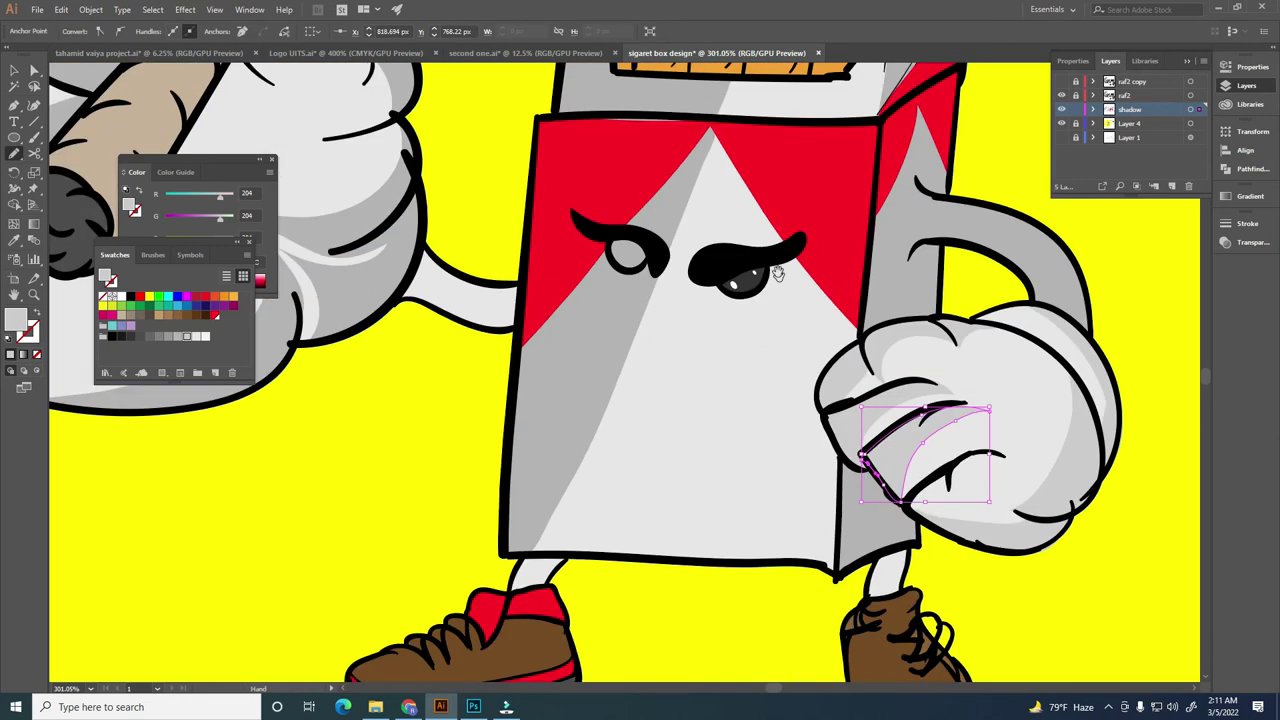
# Step: Unlock Layer 4 and reposition the white highlights in the right eye
pyautogui.click(1062, 109)
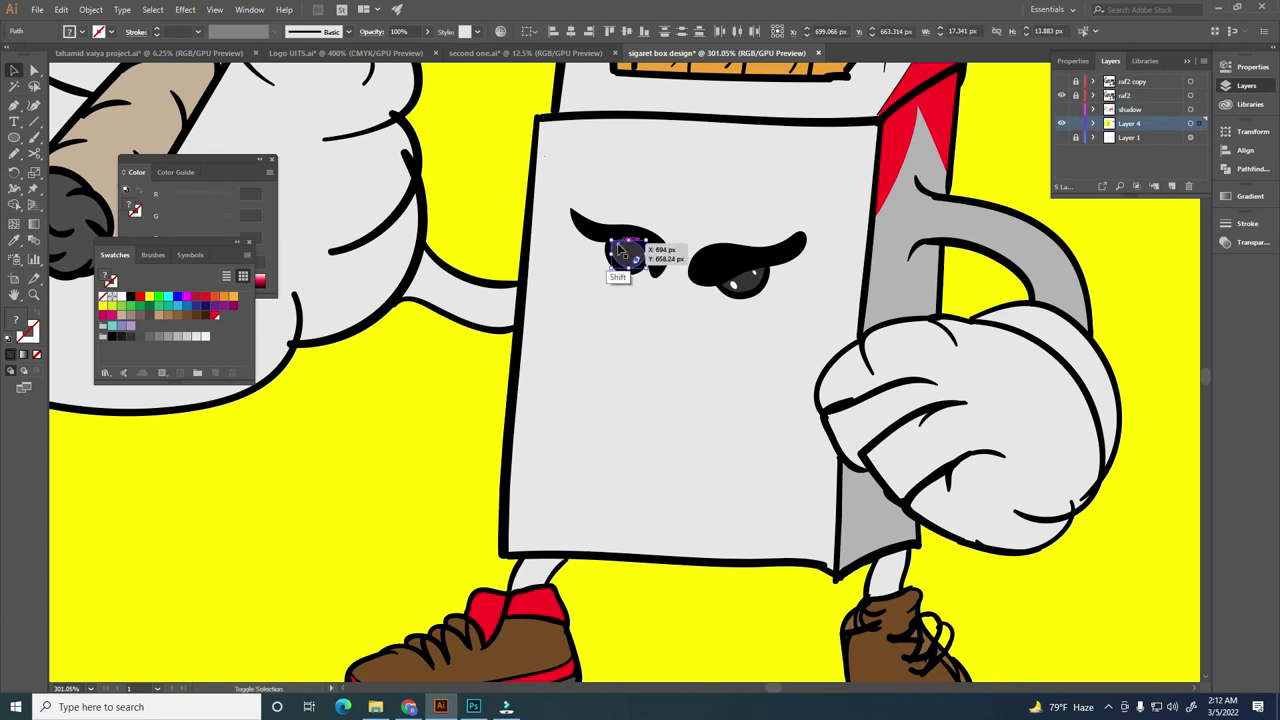
pyautogui.click(1062, 109)
pyautogui.press('z')
pyautogui.moveTo(757, 273); pyautogui.dragTo(738, 281)
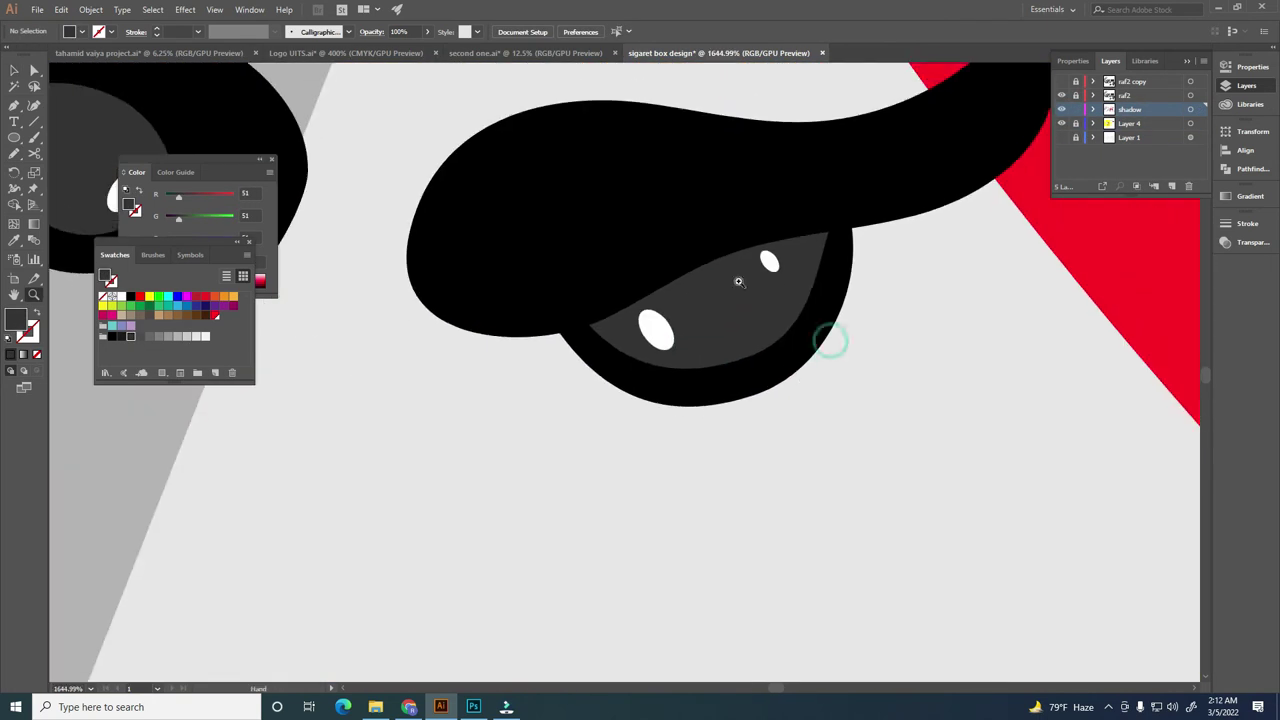
pyautogui.click(1076, 123)
pyautogui.click(656, 330)
pyautogui.hotkey('ctrl', '=')
pyautogui.moveTo(563, 343); pyautogui.dragTo(757, 294)
pyautogui.moveTo(728, 237); pyautogui.dragTo(558, 320)
pyautogui.scroll(-5, 626, 446)
# Step: On the shadow layer, draw shadow shapes on the shoe's red collar and side
pyautogui.scroll(-3, 866, 249)
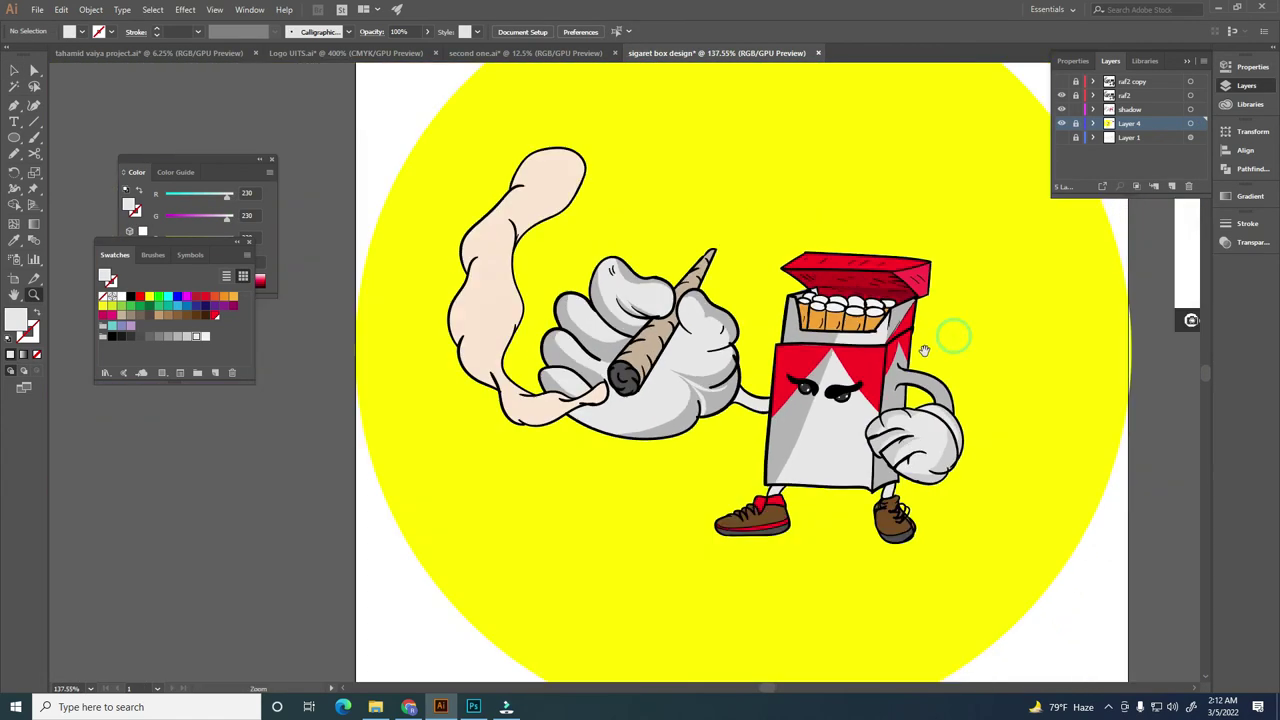
pyautogui.press('n')
pyautogui.scroll(5, 668, 390)
pyautogui.click(1130, 109)
pyautogui.moveTo(706, 397); pyautogui.dragTo(641, 404)
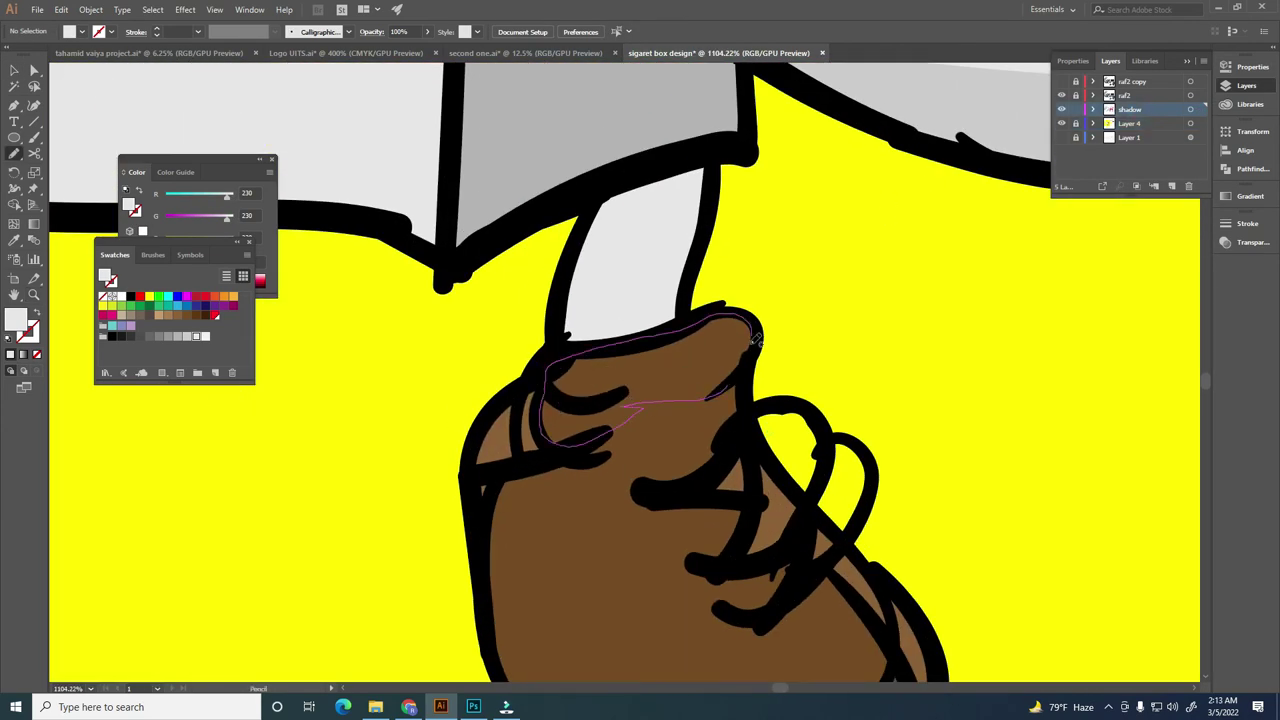
pyautogui.moveTo(757, 340); pyautogui.dragTo(755, 330)
pyautogui.moveTo(540, 400); pyautogui.dragTo(520, 520)
pyautogui.moveTo(480, 323); pyautogui.dragTo(470, 290)
pyautogui.scroll(-3, 777, 457)
pyautogui.scroll(3, 777, 457)
pyautogui.moveTo(372, 282); pyautogui.dragTo(519, 511)
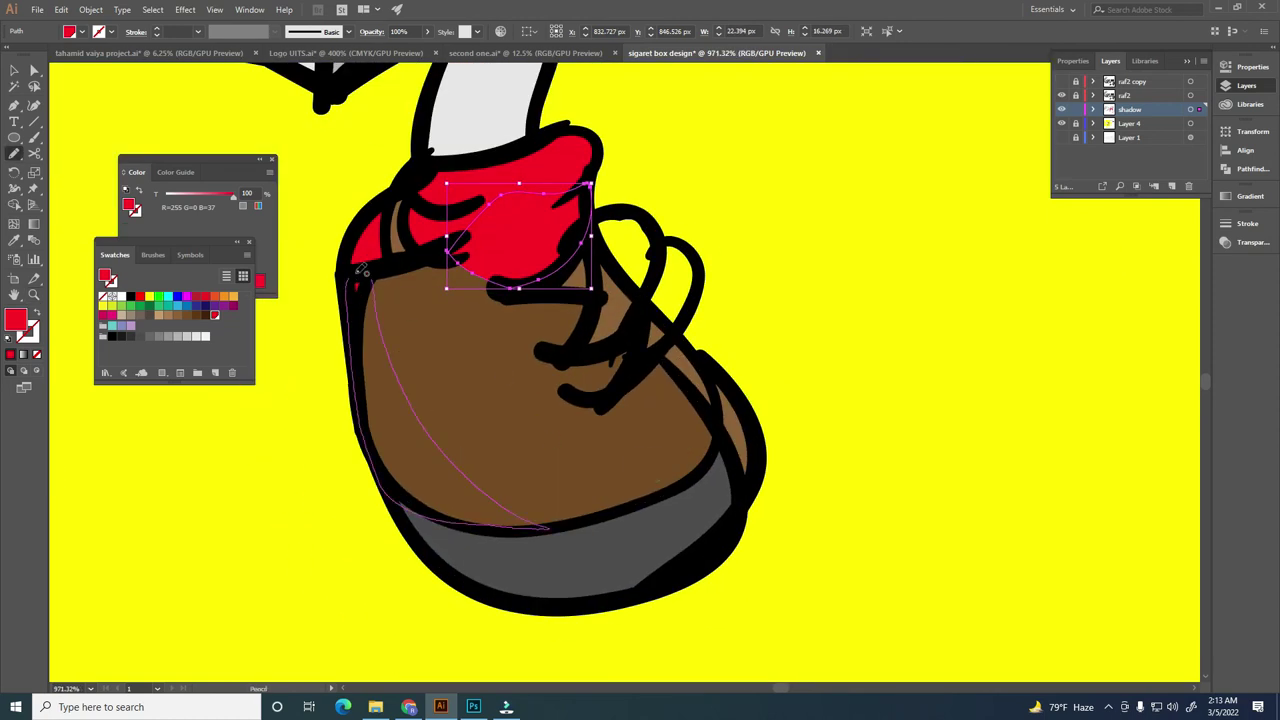
pyautogui.moveTo(362, 270); pyautogui.dragTo(352, 282)
# Step: Add dark brown shadows on the shoe's toe, front and between the laces
pyautogui.click(196, 315)
pyautogui.hscroll(3, 603, 531)
pyautogui.moveTo(548, 380); pyautogui.dragTo(592, 440)
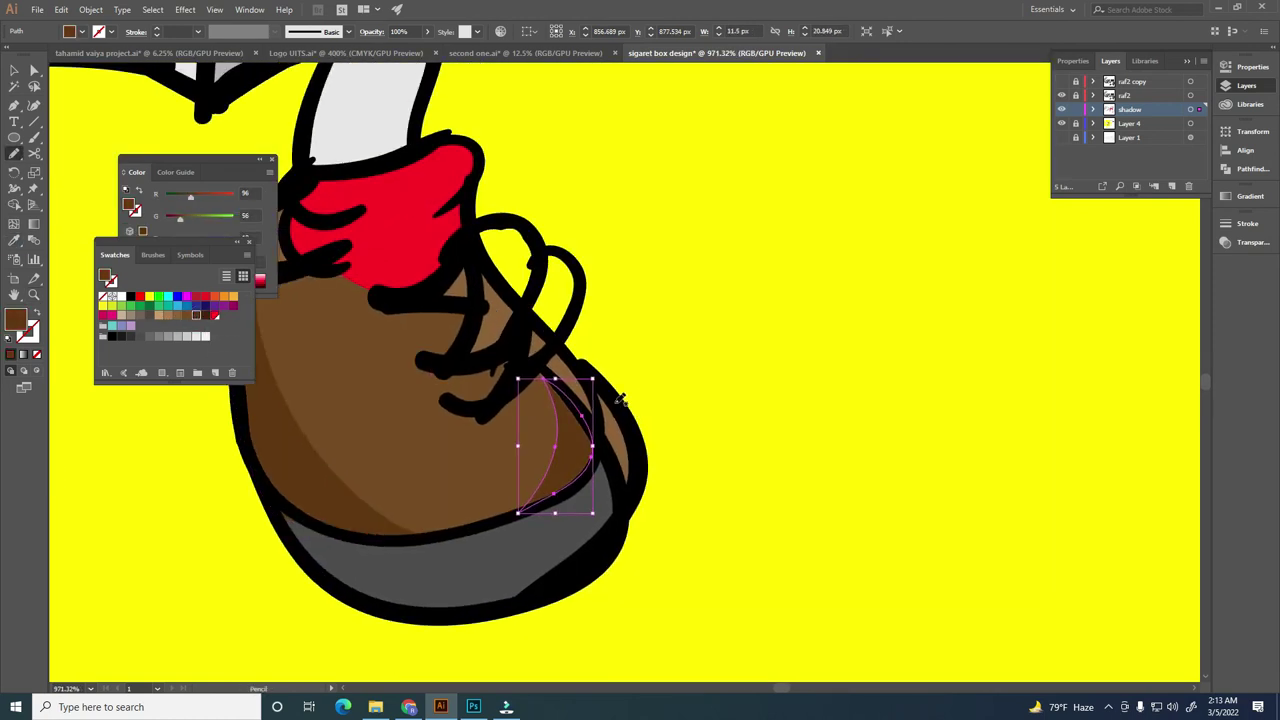
pyautogui.scroll(-2, 620, 400)
pyautogui.moveTo(549, 320); pyautogui.dragTo(562, 422)
pyautogui.moveTo(614, 358); pyautogui.dragTo(620, 352)
pyautogui.scroll(-3, 663, 366)
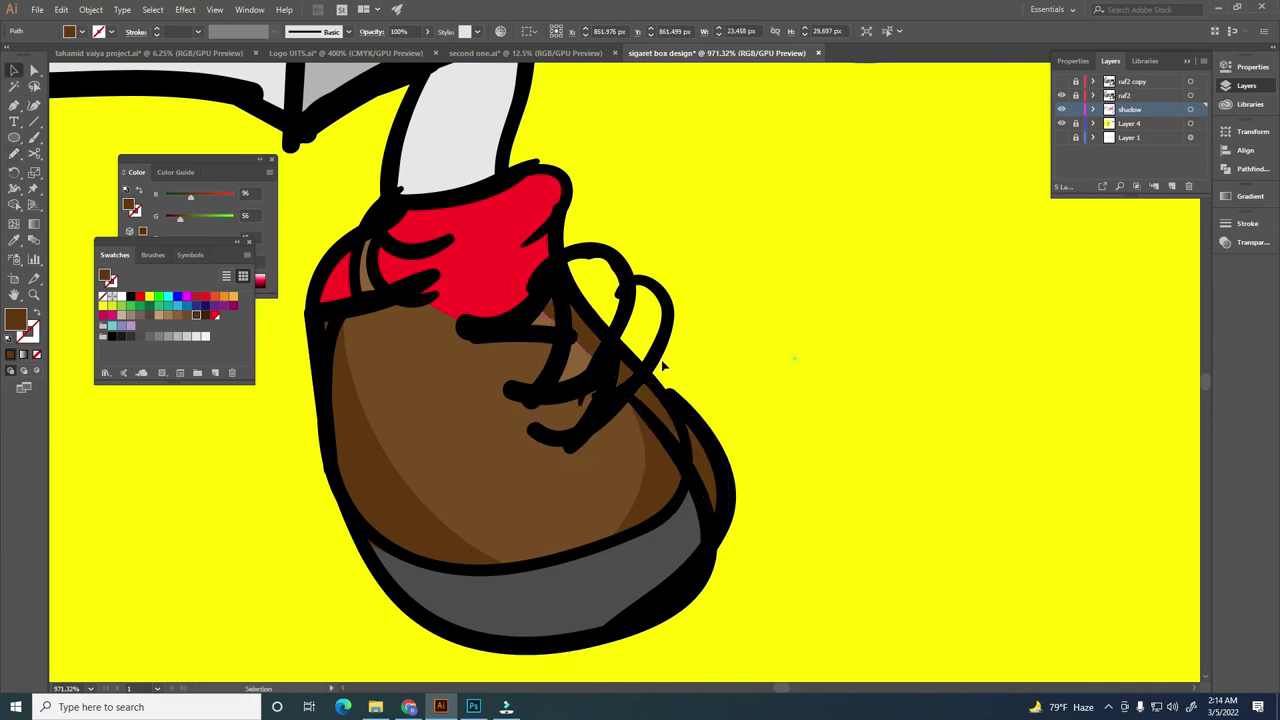
pyautogui.scroll(3, 537, 477)
pyautogui.scroll(1, 525, 518)
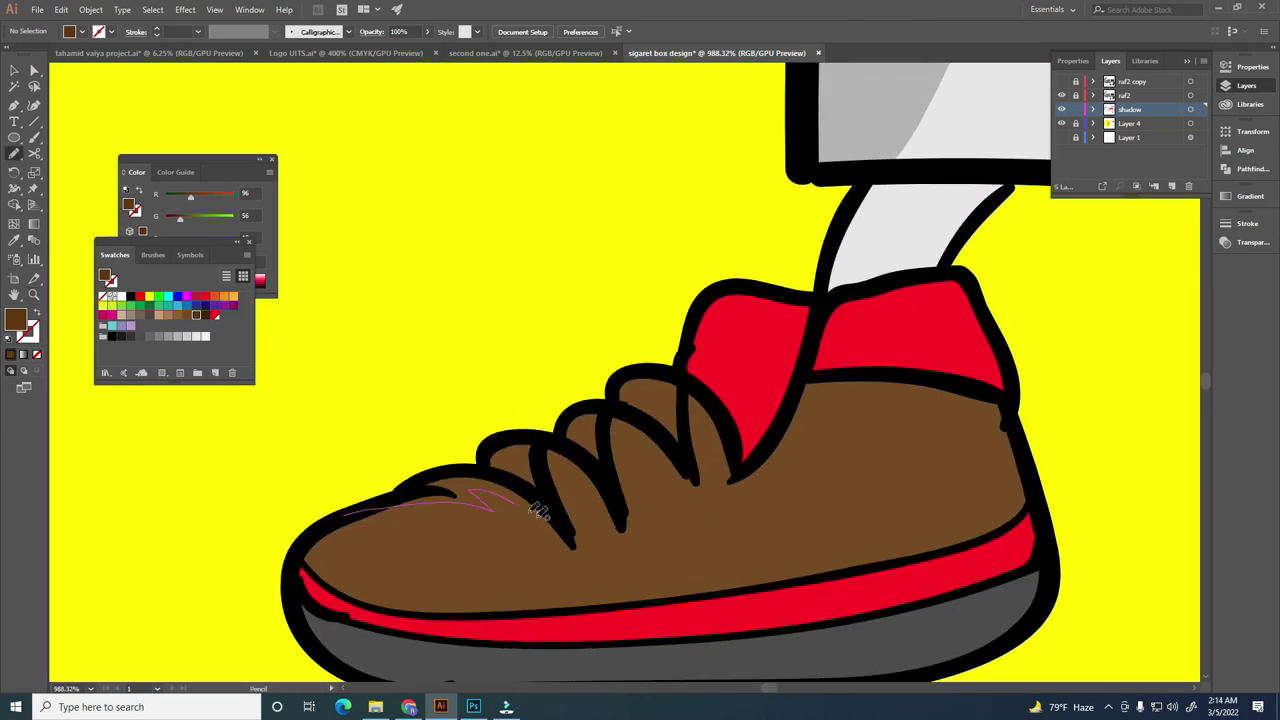
pyautogui.moveTo(629, 425); pyautogui.dragTo(698, 481)
pyautogui.scroll(-1, 600, 450)
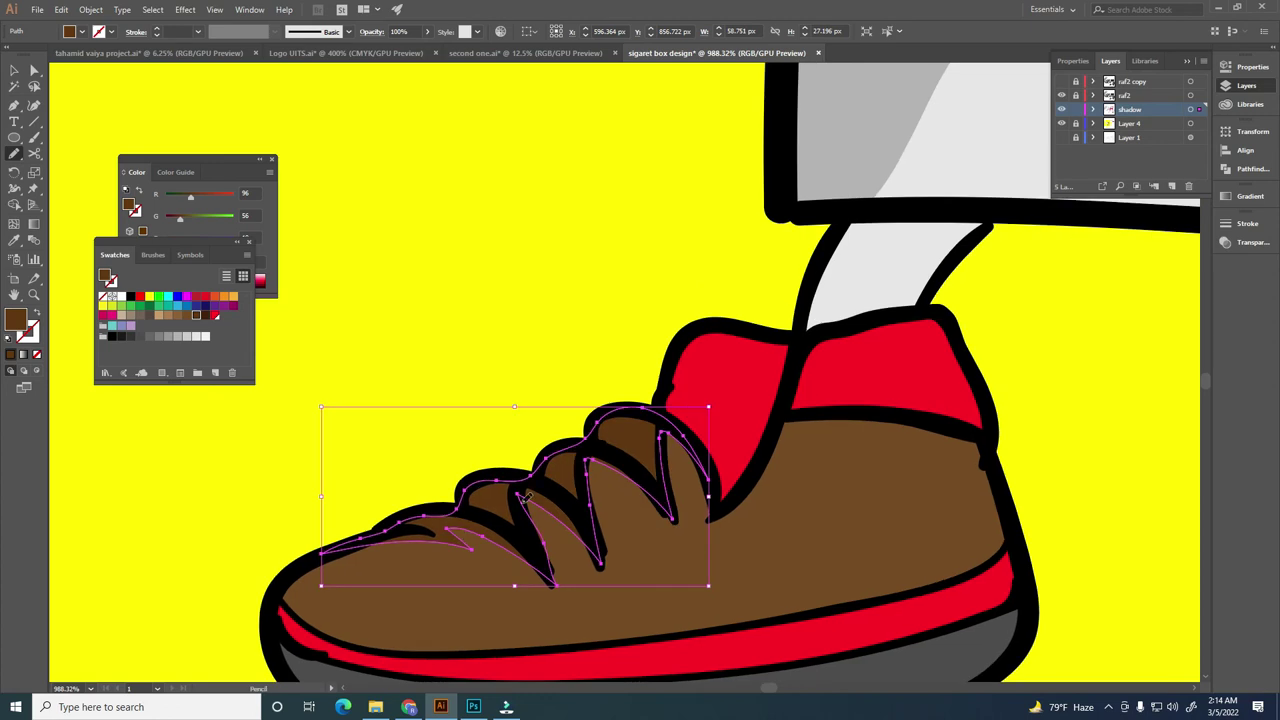
pyautogui.scroll(-2, 700, 430)
pyautogui.scroll(-4, 745, 418)
# Step: Outline a smoke shadow under the glove and fill it a darker beige
pyautogui.moveTo(745, 418); pyautogui.dragTo(805, 690)
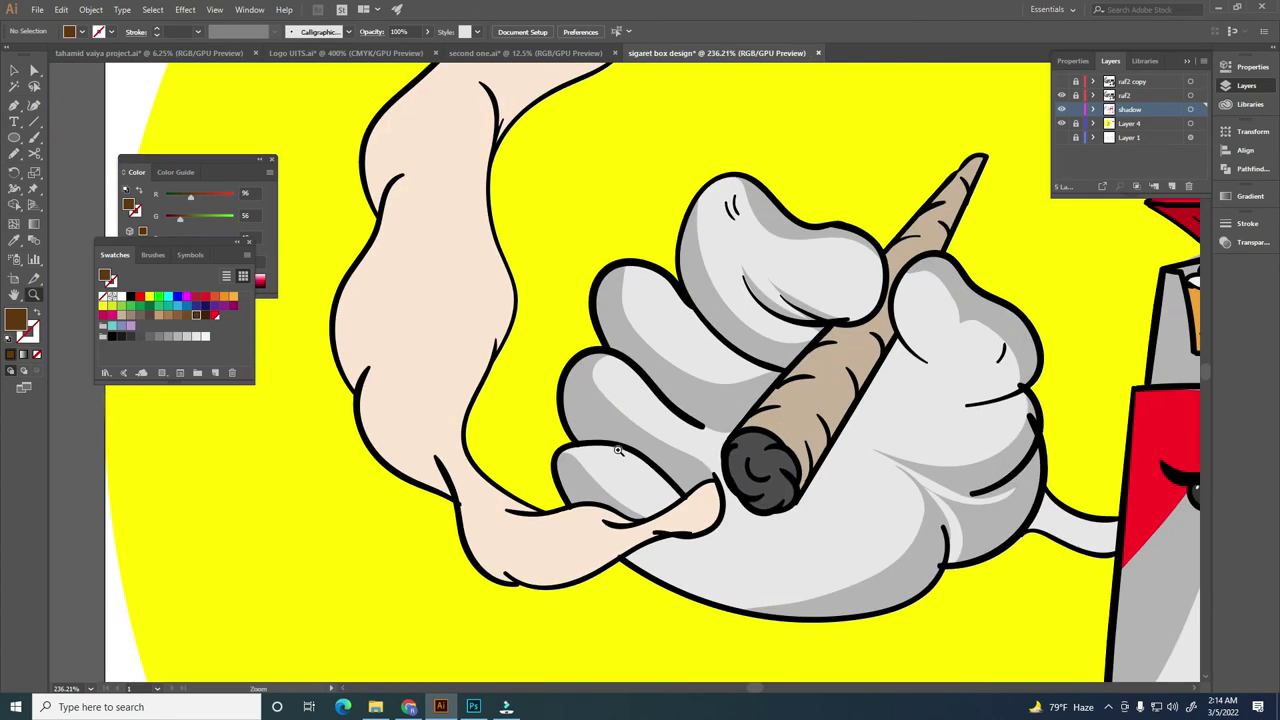
pyautogui.scroll(1, 735, 430)
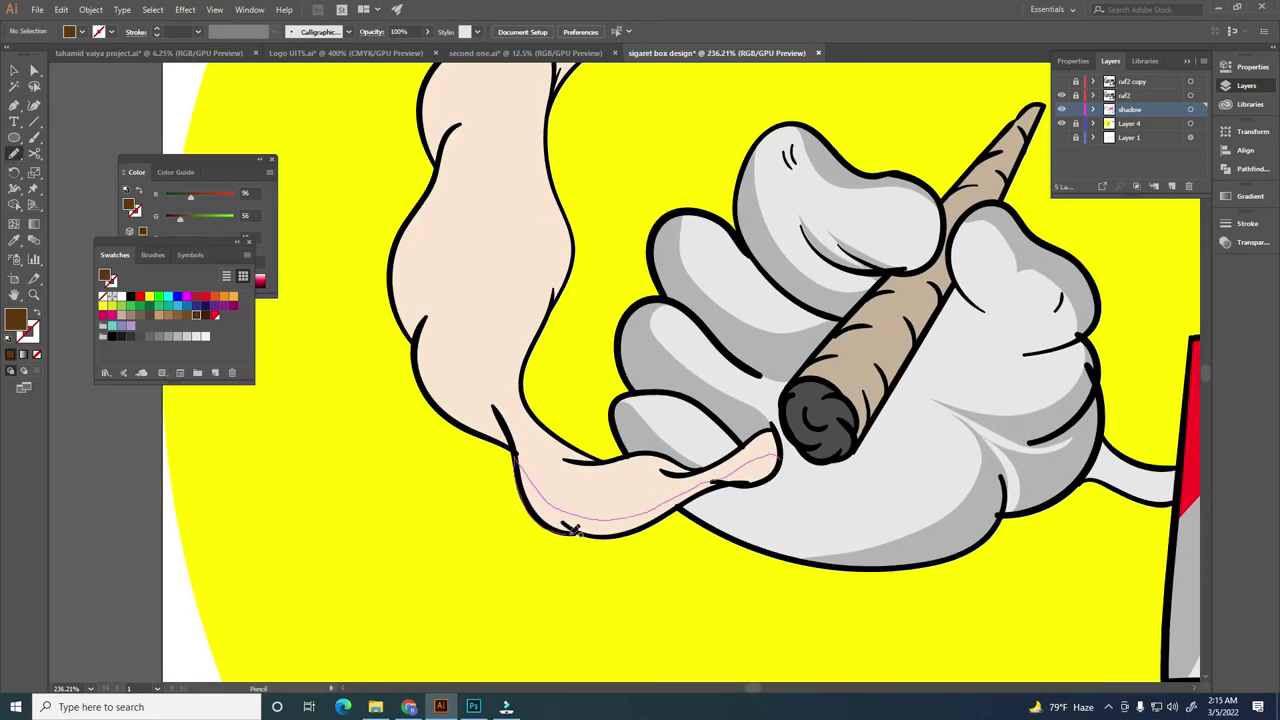
pyautogui.moveTo(787, 455); pyautogui.dragTo(787, 456)
pyautogui.press('i')
pyautogui.click(480, 300)
pyautogui.doubleClick(15, 318)
pyautogui.click(765, 272)
pyautogui.press('n')
# Step: Shade the smoke trail's lower curl, left edge, upper part and tip
pyautogui.moveTo(480, 415); pyautogui.dragTo(505, 495)
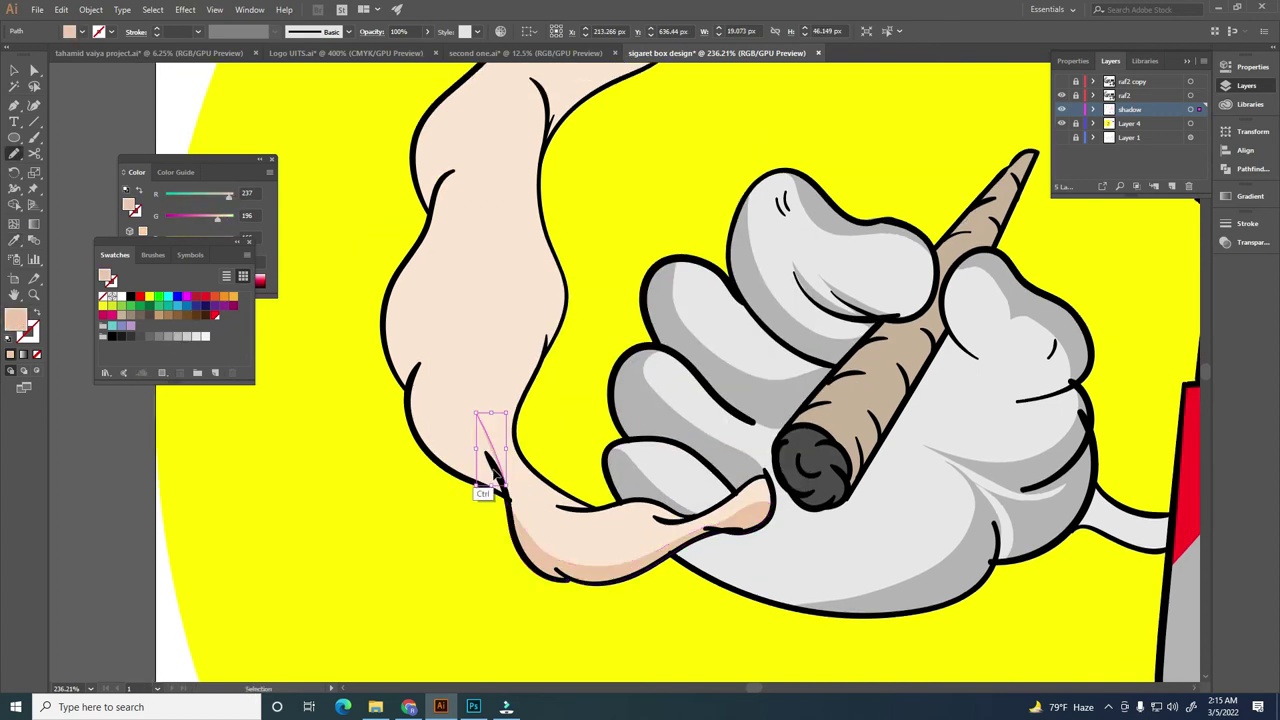
pyautogui.moveTo(419, 372)
pyautogui.mouseDown()
pyautogui.moveTo(424, 445)
pyautogui.moveTo(410, 440)
pyautogui.moveTo(585, 193)
pyautogui.mouseUp()
pyautogui.scroll(2, 440, 380)
pyautogui.scroll(2, 420, 420)
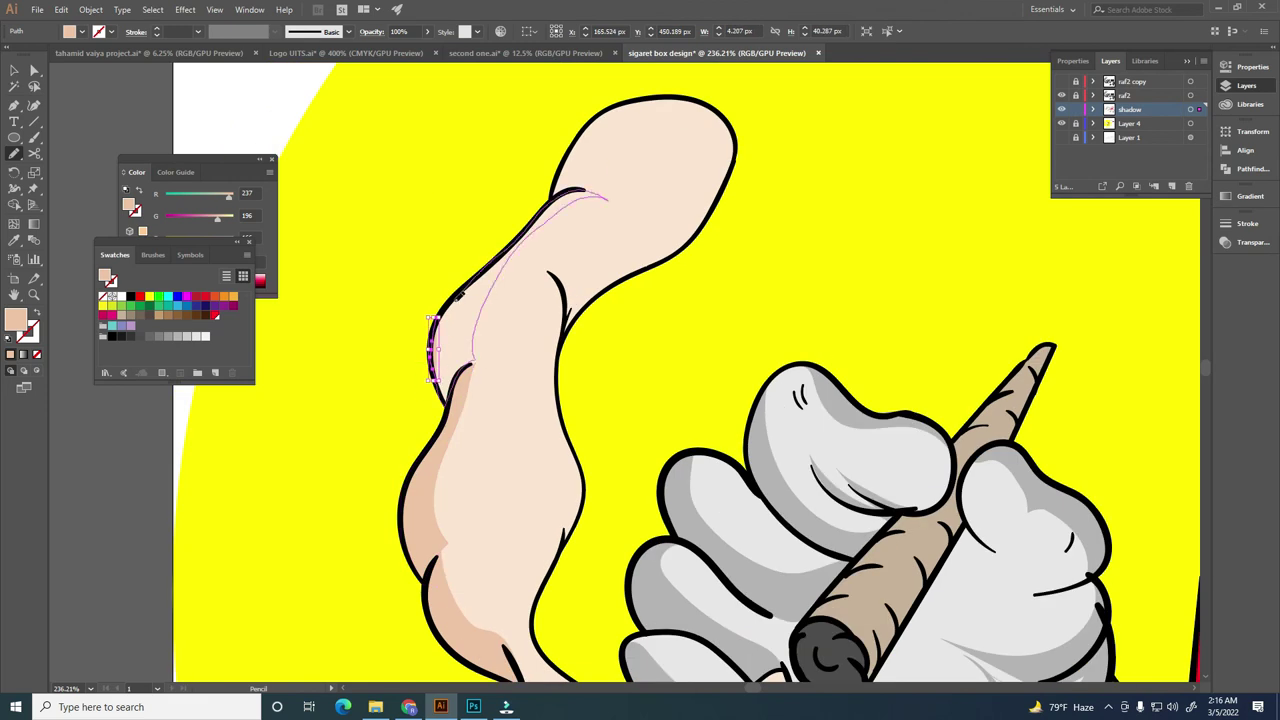
pyautogui.scroll(2, 500, 300)
pyautogui.moveTo(454, 314); pyautogui.dragTo(609, 214)
pyautogui.moveTo(595, 373); pyautogui.dragTo(561, 313)
pyautogui.moveTo(415, 316); pyautogui.dragTo(425, 440)
pyautogui.scroll(1, 487, 343)
pyautogui.moveTo(521, 293); pyautogui.dragTo(580, 215)
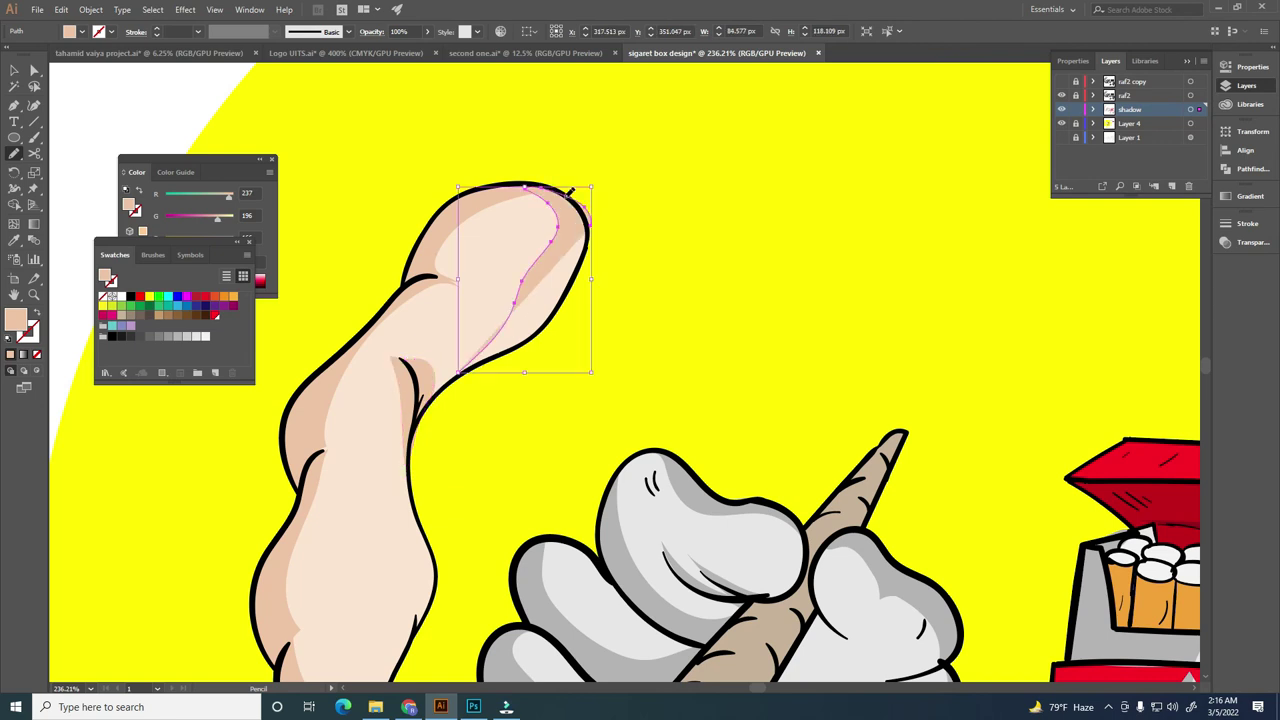
pyautogui.moveTo(471, 386); pyautogui.dragTo(594, 268)
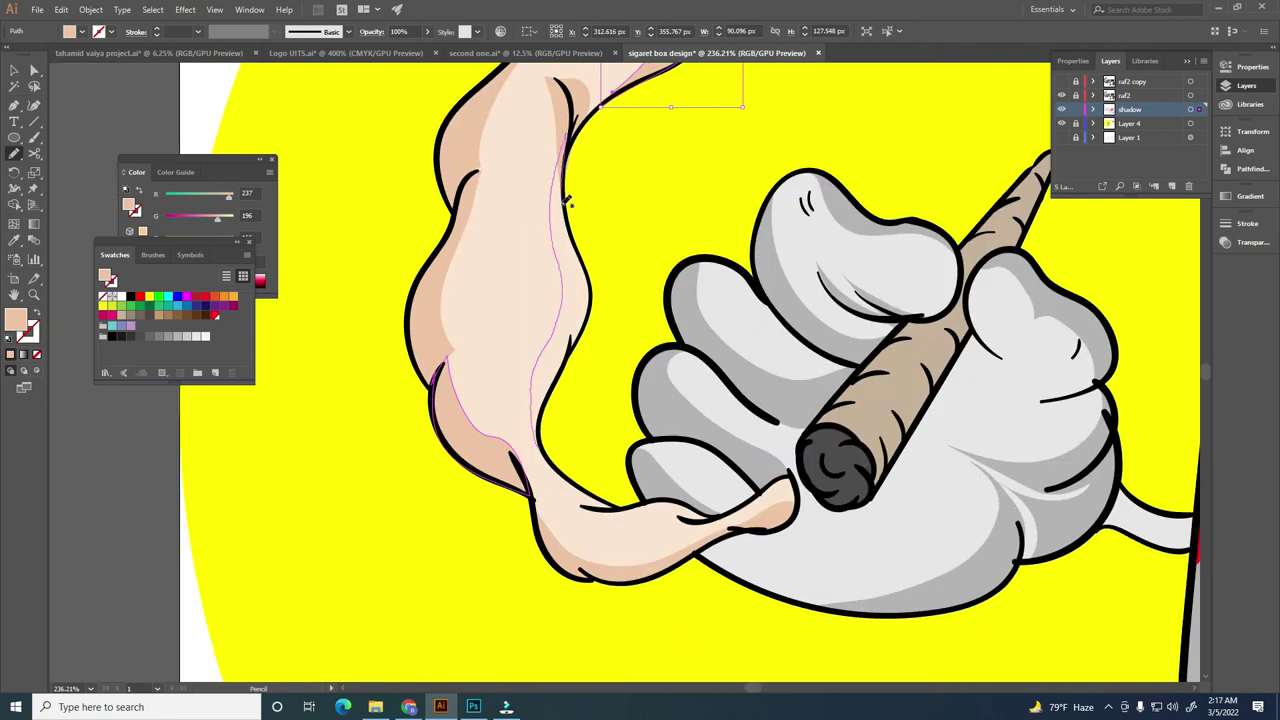
pyautogui.hotkey('ctrl', 'shift', 'a')
pyautogui.hotkey('ctrl', '1')
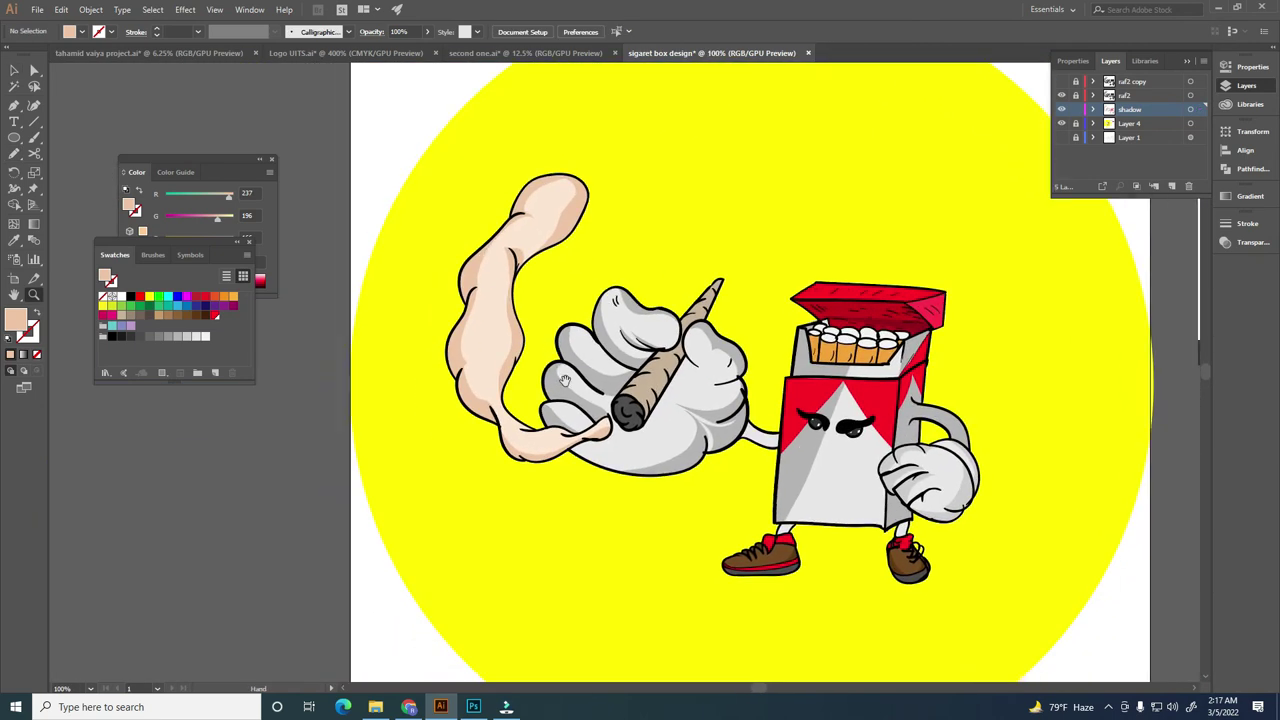
# Step: Sample the cigar's tan colour and set a darker tan fill for shading
pyautogui.scroll(-3, 564, 380)
pyautogui.scroll(5, 540, 390)
pyautogui.scroll(2, 531, 395)
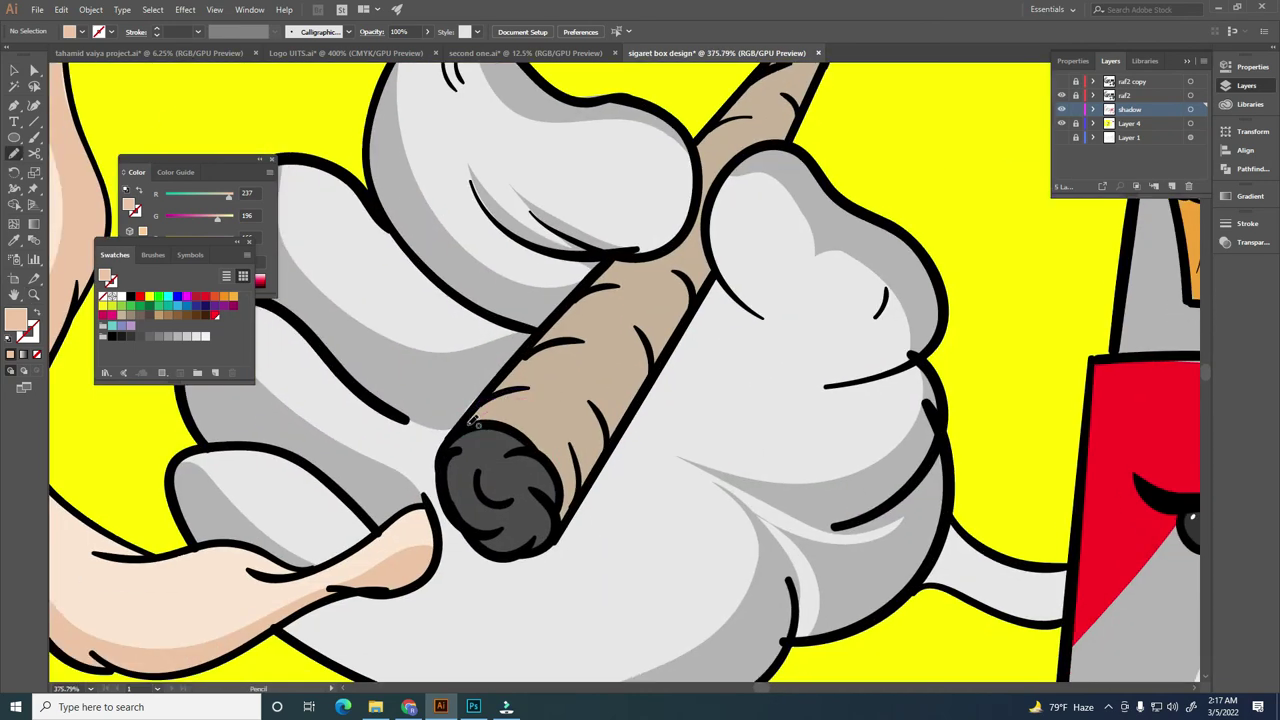
pyautogui.press('i')
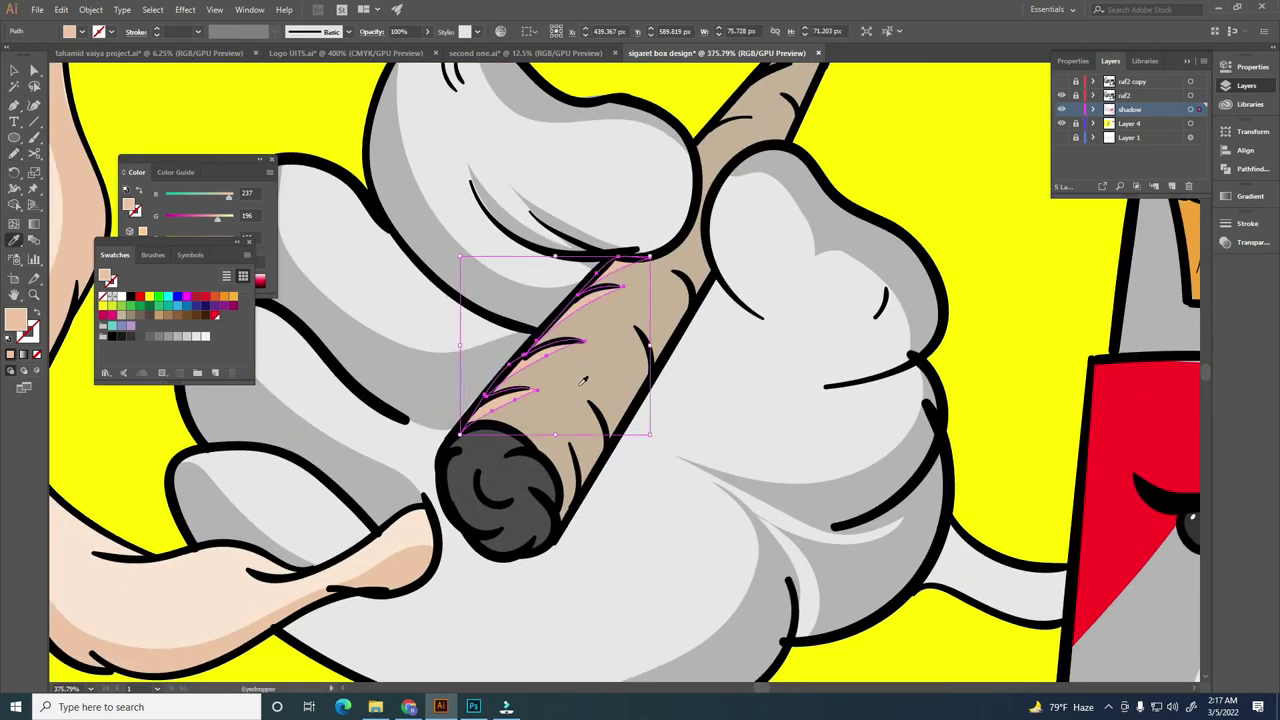
pyautogui.click(530, 395)
pyautogui.doubleClick(15, 318)
pyautogui.click(777, 266)
# Step: Draw darker tan shadow strokes along the cigar body, top and beside the knuckle
pyautogui.moveTo(730, 194)
pyautogui.mouseDown()
pyautogui.moveTo(630, 279)
pyautogui.moveTo(590, 344)
pyautogui.mouseUp()
pyautogui.moveTo(640, 212); pyautogui.dragTo(555, 305)
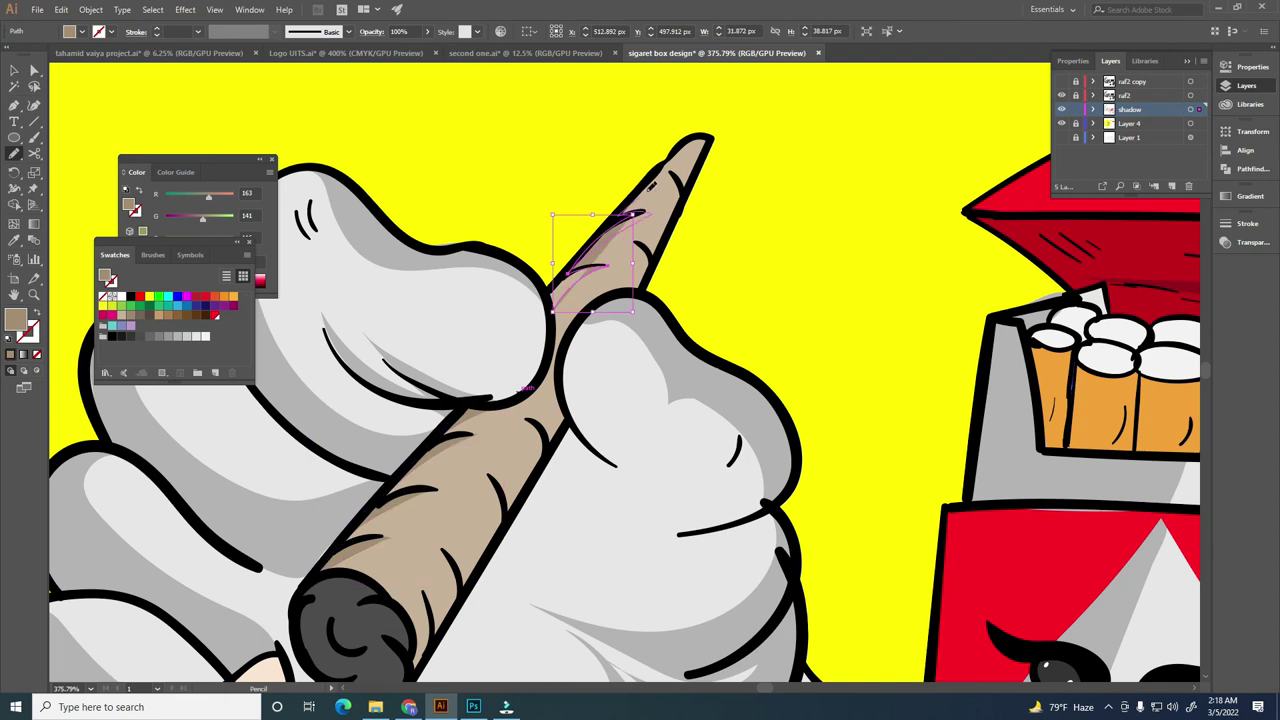
pyautogui.moveTo(640, 250)
pyautogui.mouseDown()
pyautogui.moveTo(614, 282)
pyautogui.moveTo(628, 282)
pyautogui.mouseUp()
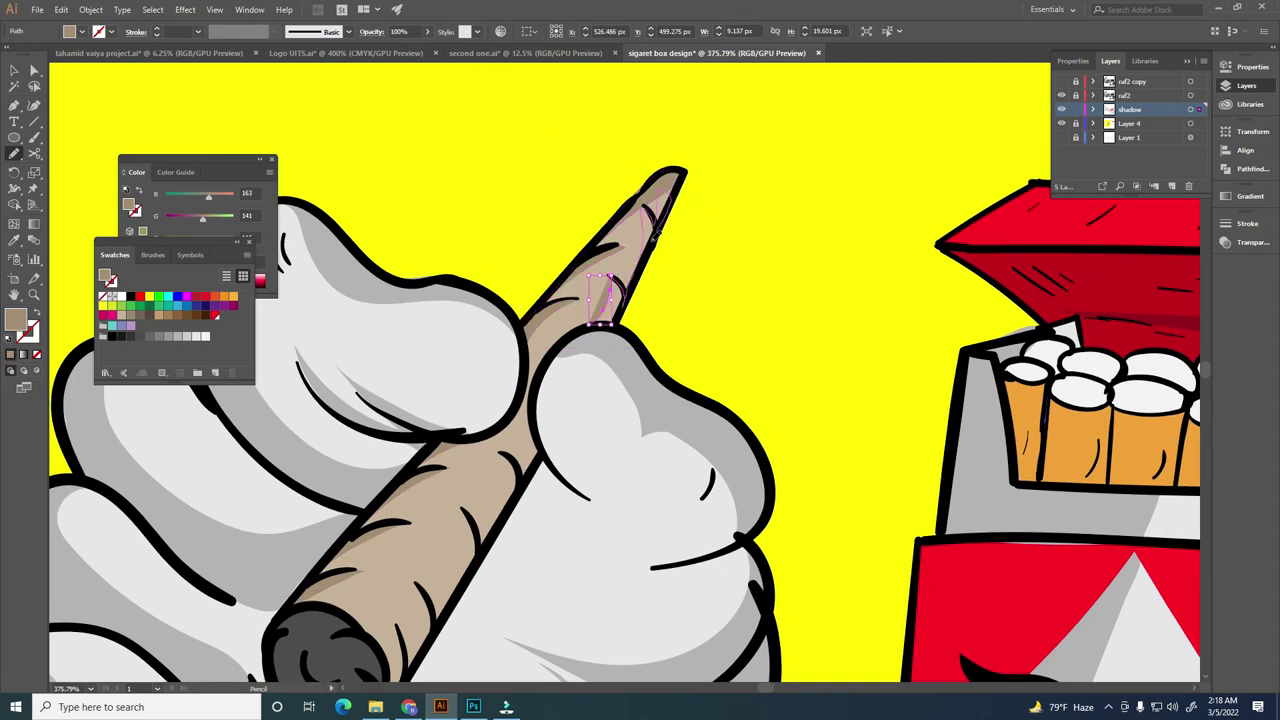
pyautogui.moveTo(655, 236); pyautogui.dragTo(632, 284)
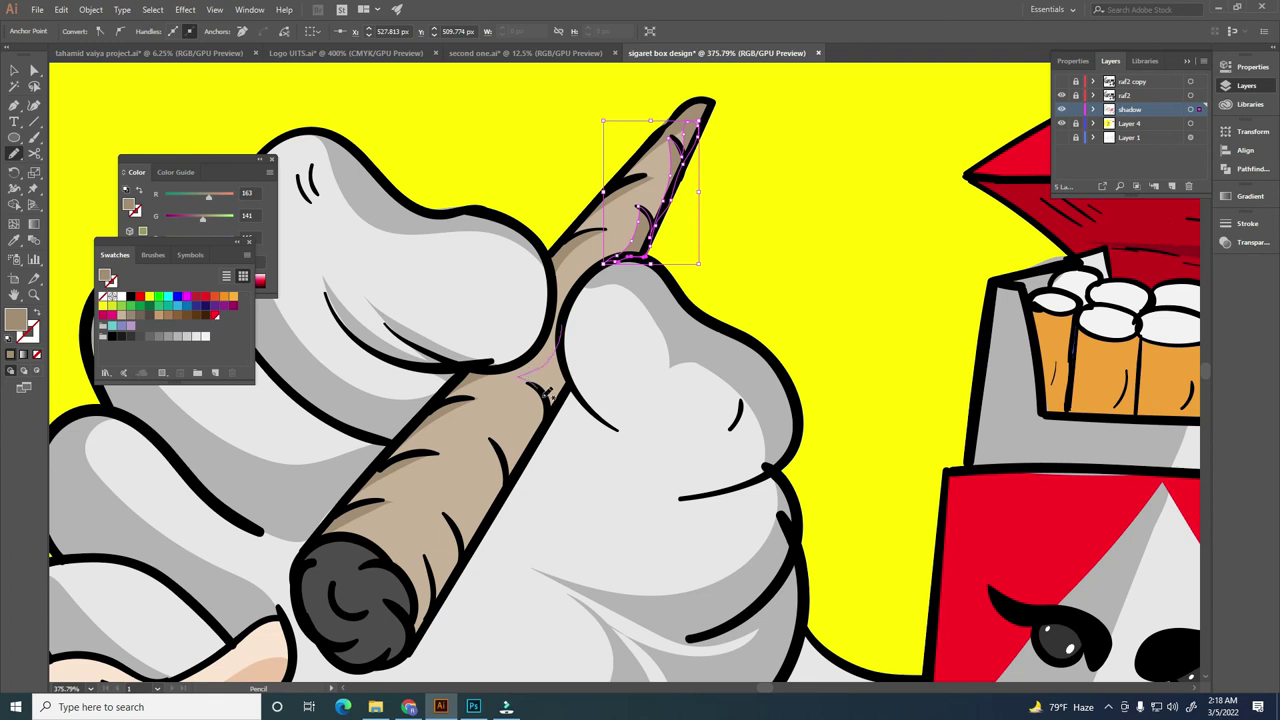
pyautogui.moveTo(556, 330); pyautogui.dragTo(540, 435)
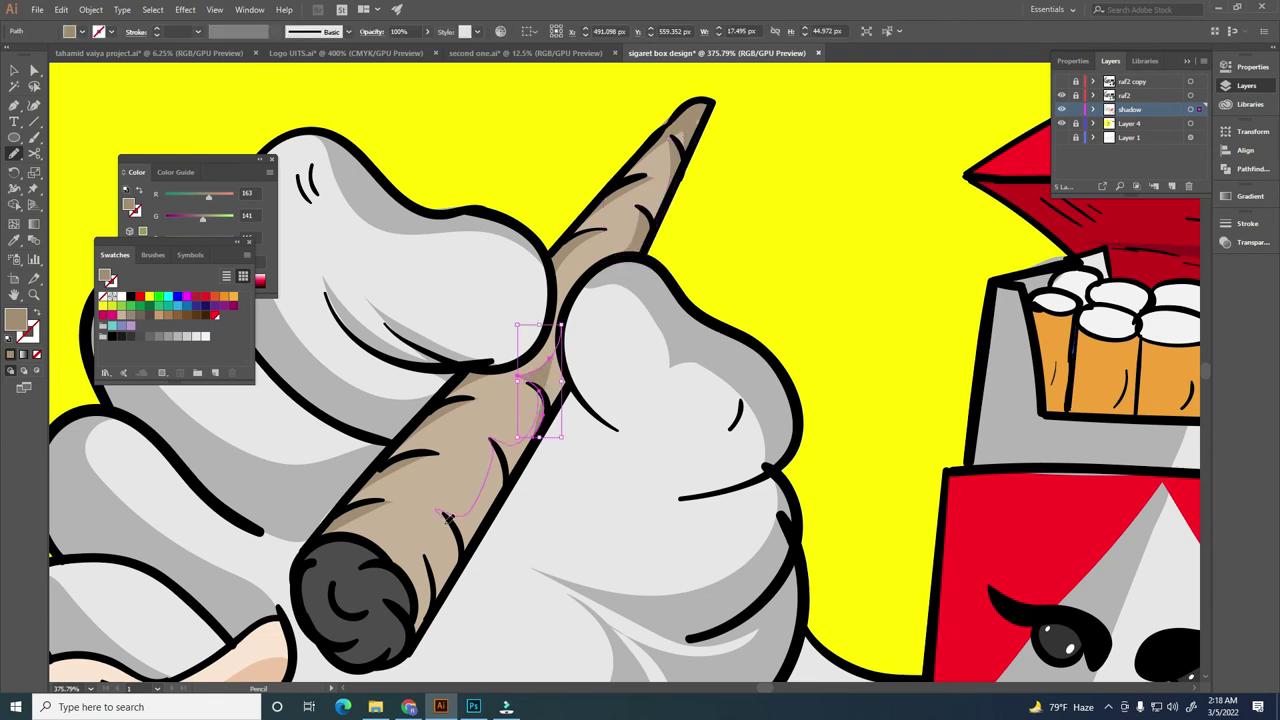
pyautogui.keyDown('alt'); pyautogui.scroll(-8, 651, 457); pyautogui.keyUp('alt')
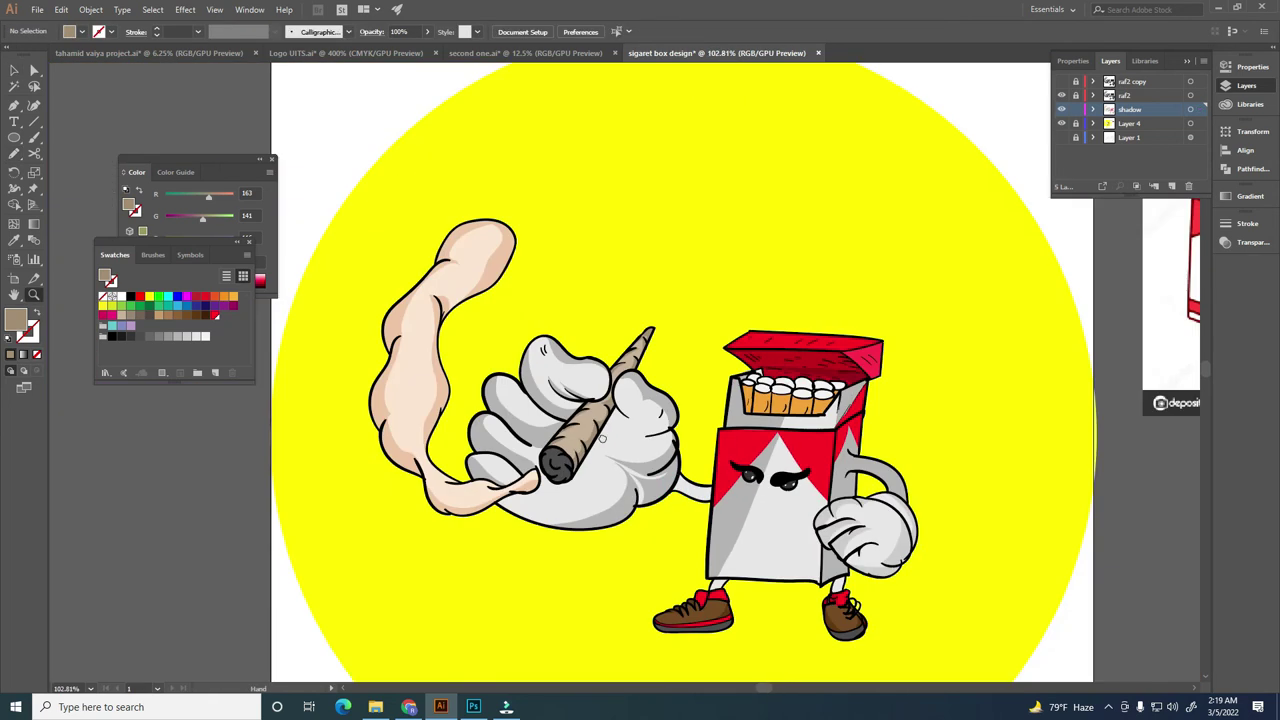
pyautogui.keyDown('alt'); pyautogui.scroll(8, 399, 407); pyautogui.keyUp('alt')
# Step: Sample the box lid's red as the fill colour, then deselect everything
pyautogui.press('i')
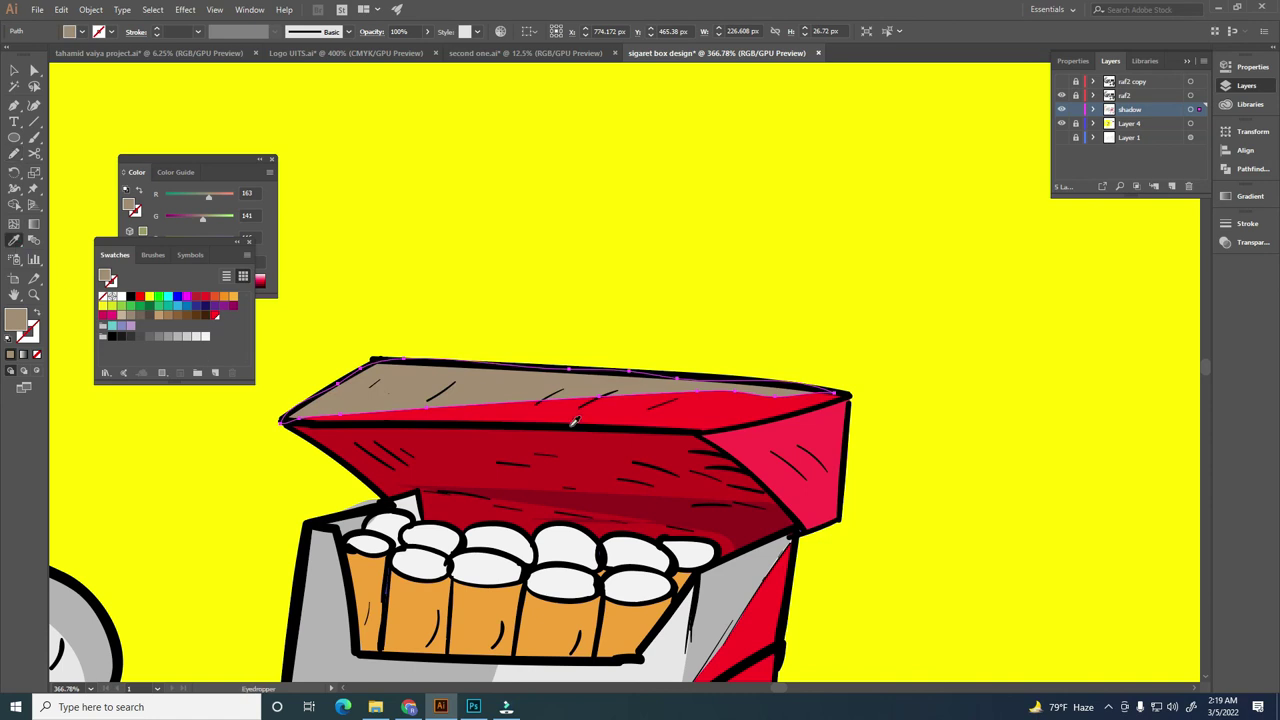
pyautogui.click(560, 395)
pyautogui.doubleClick(15, 318)
pyautogui.click(777, 263)
pyautogui.scroll(-2, 569, 400)
pyautogui.hotkey('ctrl', 'shift', 'a')
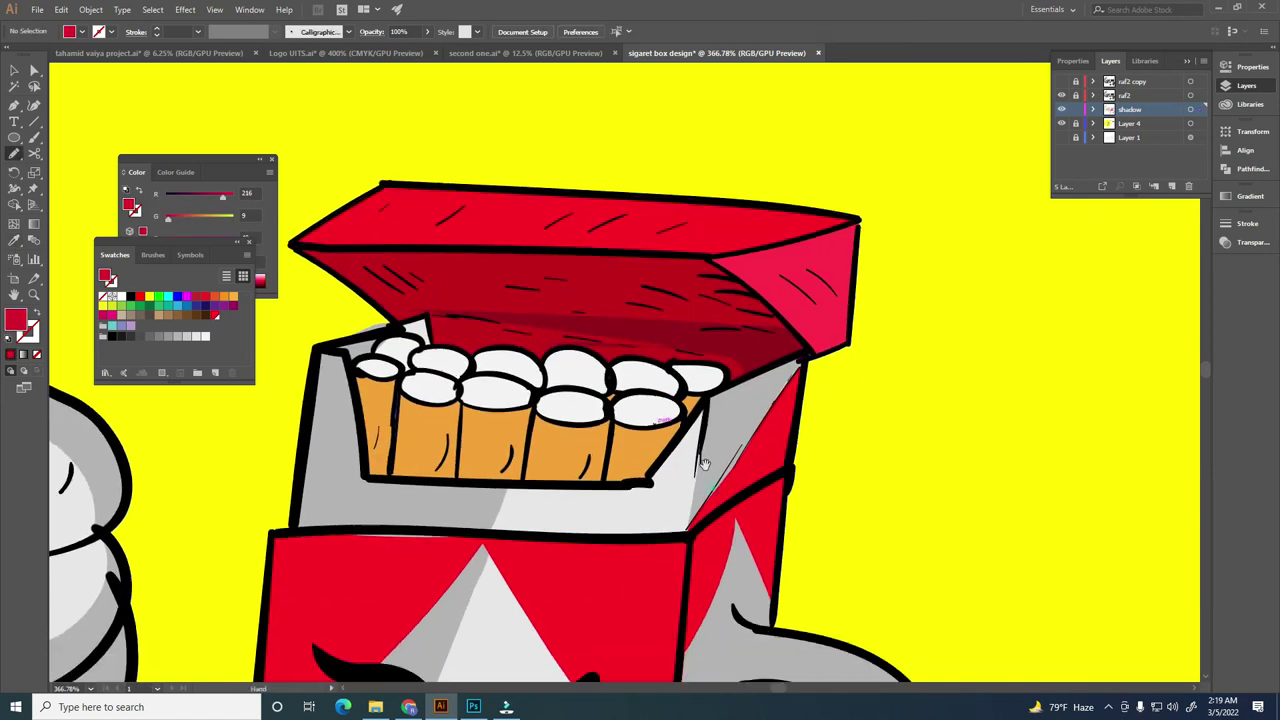
pyautogui.keyDown('alt'); pyautogui.scroll(-8, 700, 457); pyautogui.keyUp('alt')
pyautogui.keyDown('alt'); pyautogui.scroll(12, 666, 508); pyautogui.keyUp('alt')
# Step: Move the view toward the shoe's edge using the Direct Selection tool and pick the Paintbrush
pyautogui.press('a')
pyautogui.moveTo(688, 473); pyautogui.dragTo(650, 375)
pyautogui.press('b')
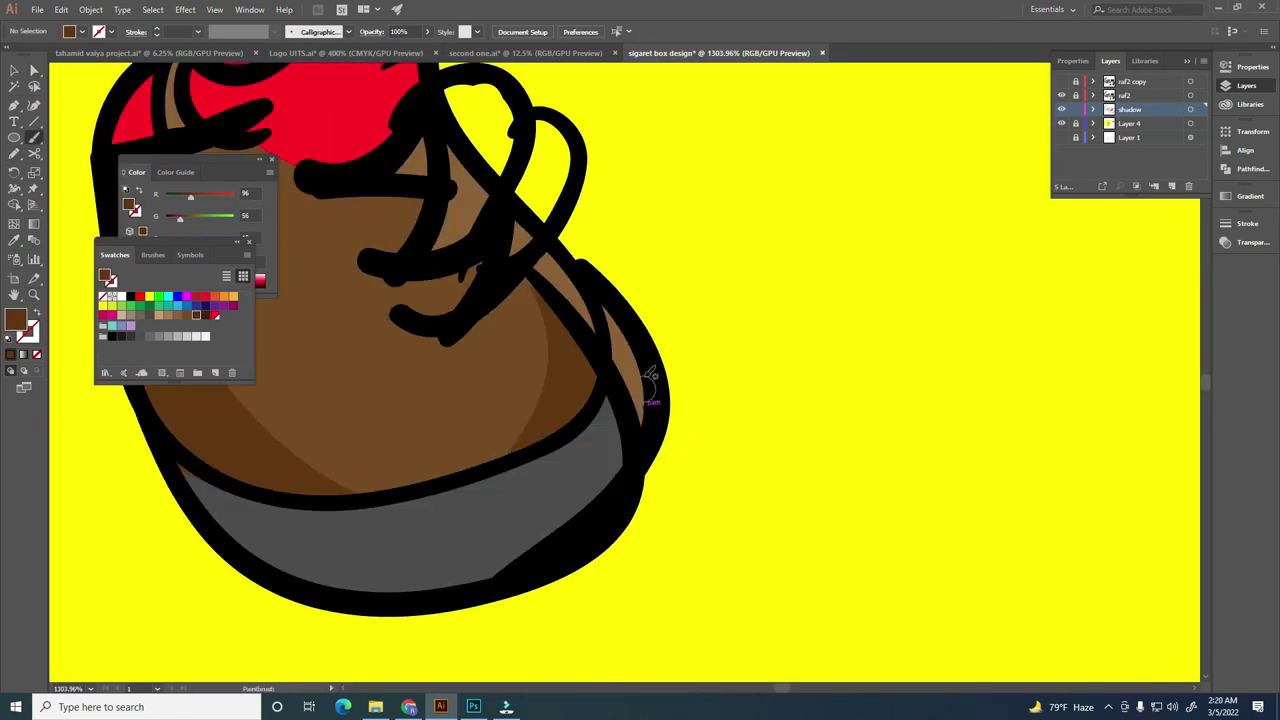
pyautogui.keyDown('alt'); pyautogui.scroll(-10, 659, 316); pyautogui.keyUp('alt')
pyautogui.keyDown('alt'); pyautogui.scroll(1, 638, 470); pyautogui.keyUp('alt')
# Step: Alt-drag a copy of the shaded character onto the pasteboard, leaving the yellow circle behind
pyautogui.press('v')
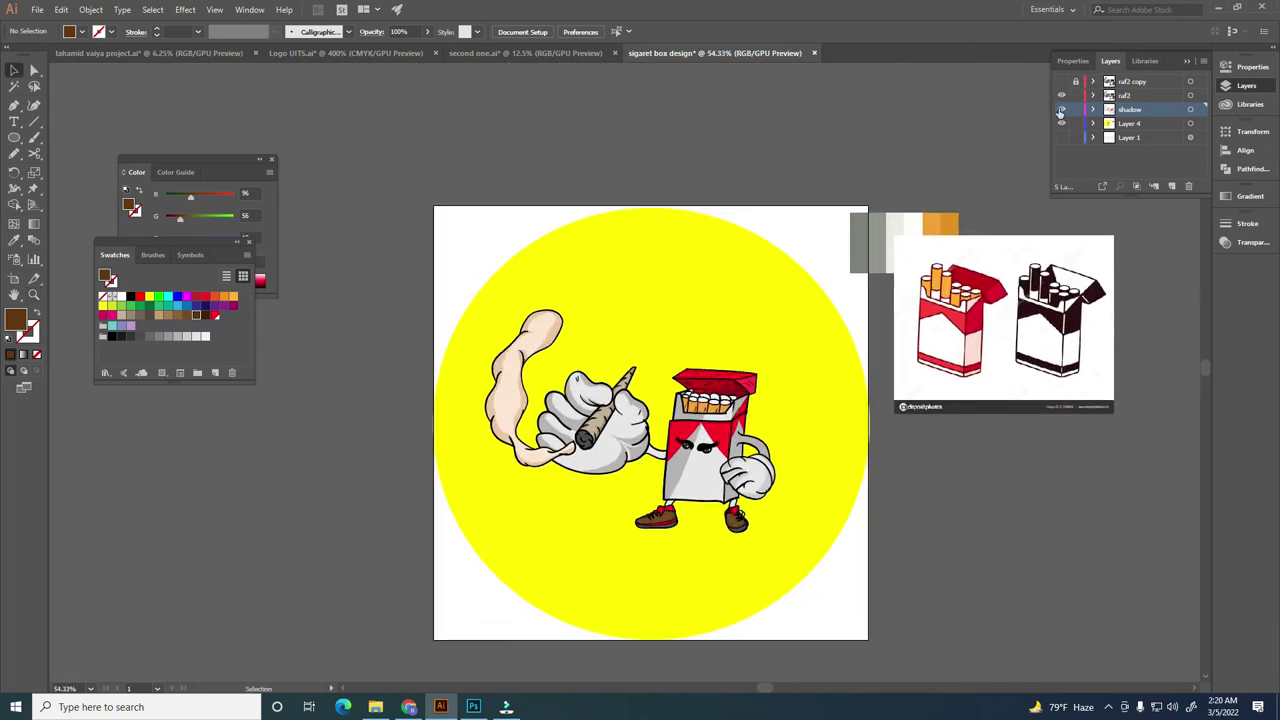
pyautogui.moveTo(623, 291); pyautogui.dragTo(601, 255)
pyautogui.keyDown('alt'); pyautogui.moveTo(600, 390); pyautogui.dragTo(1070, 300); pyautogui.keyUp('alt')
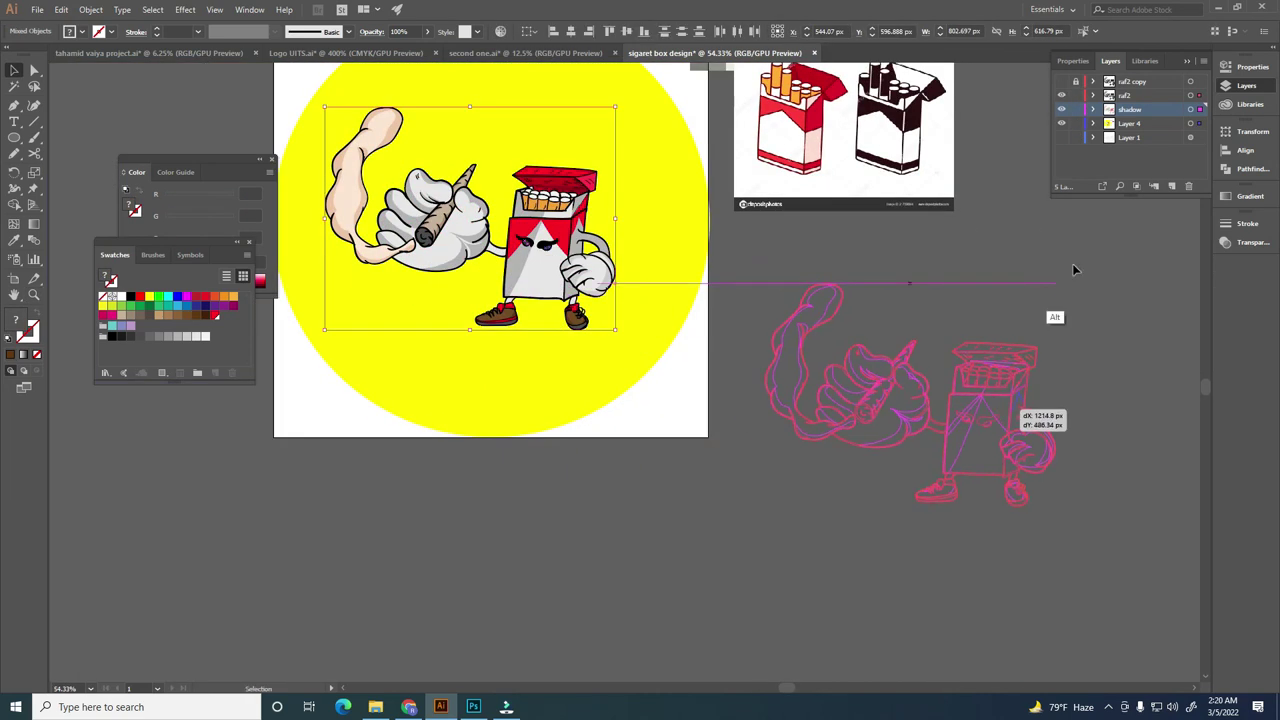
pyautogui.click(91, 9)
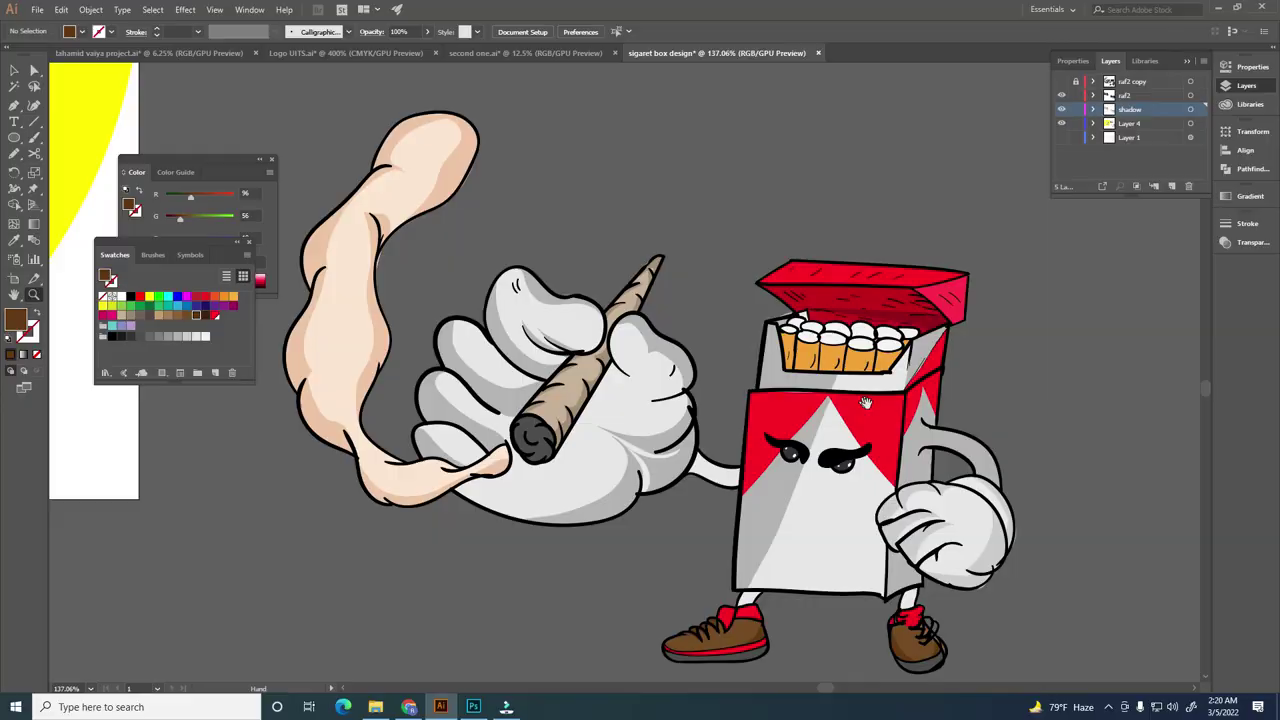